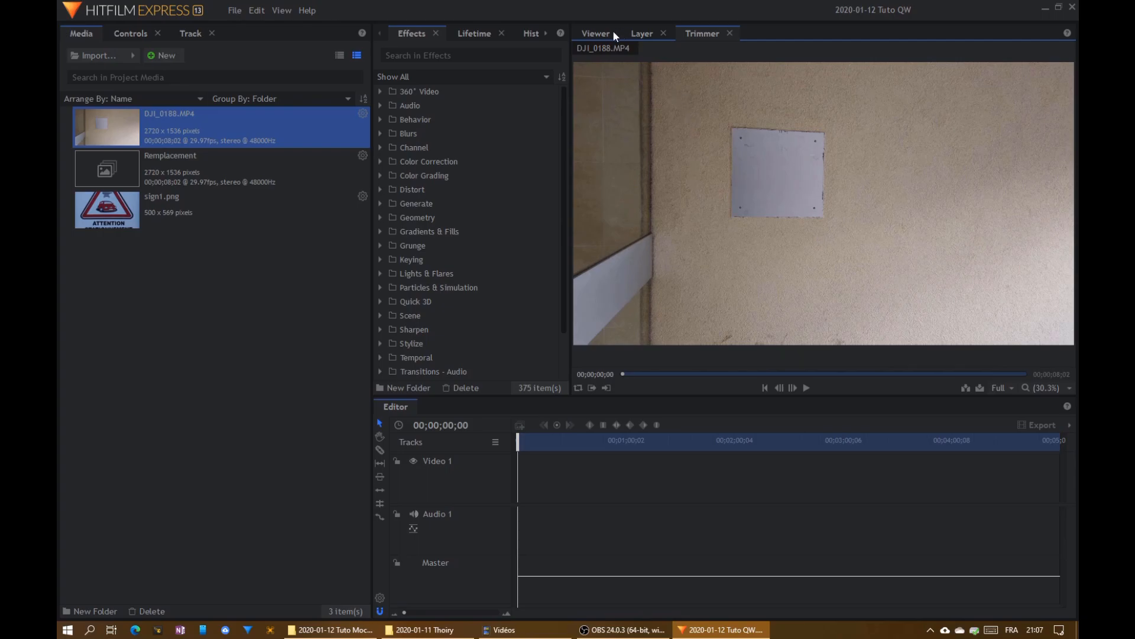
- Make a composite shot named Tuto from the DJI_0188.MP4 clip, keeping its size, frame rate and duration
{"action": "right_click", "coordinate": [159, 128]}
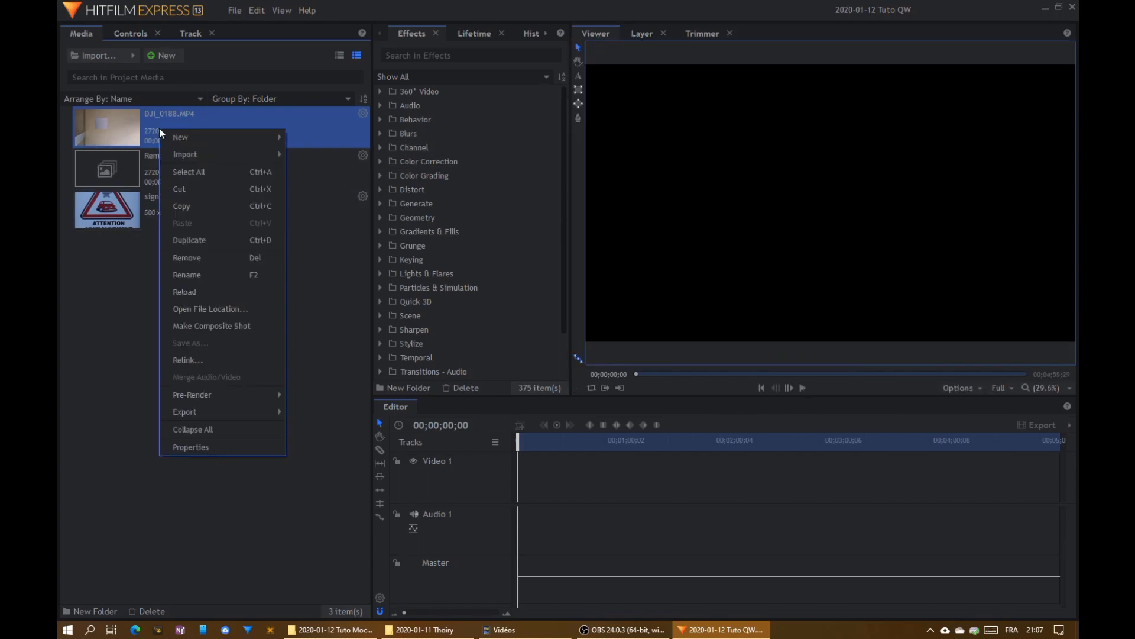
{"action": "left_click", "coordinate": [223, 324]}
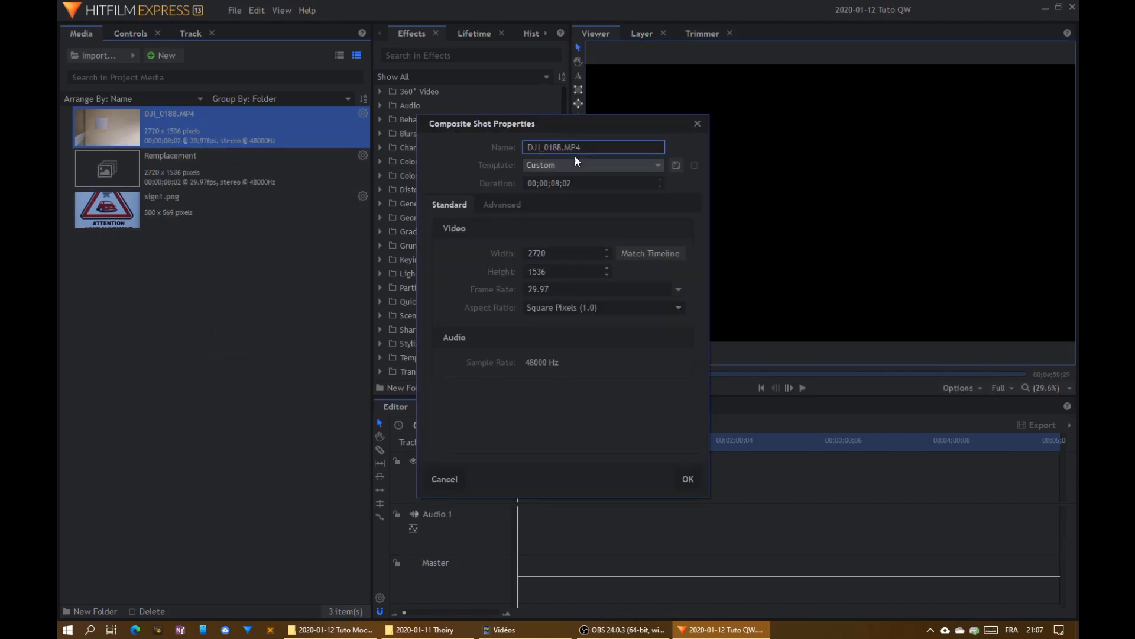
{"action": "type", "text": "Tuto"}
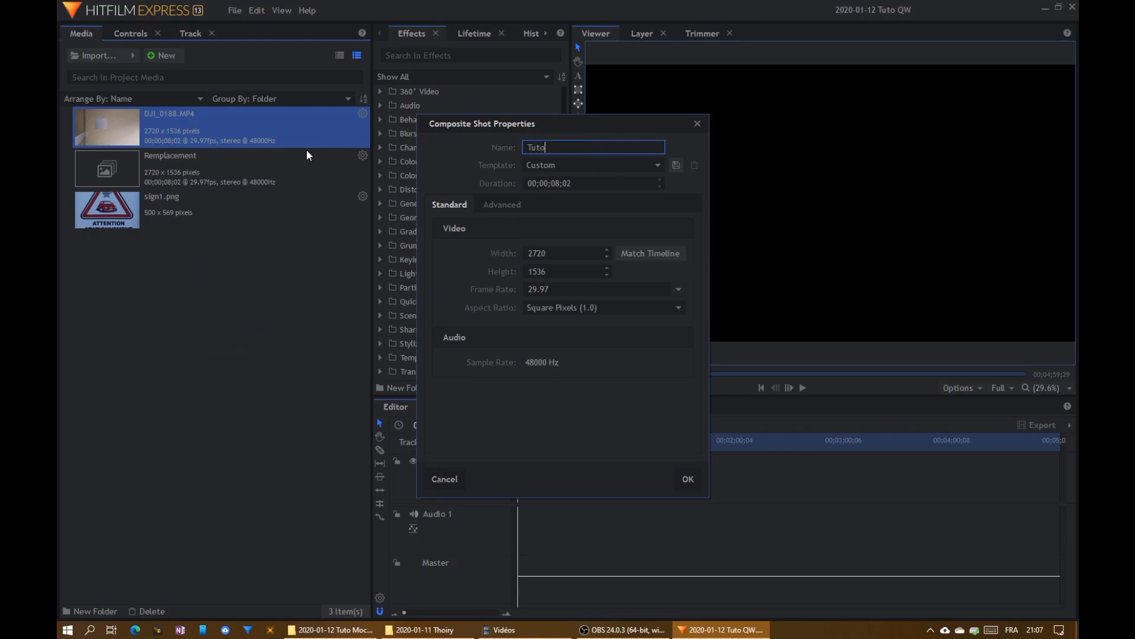
{"action": "key", "text": "Return"}
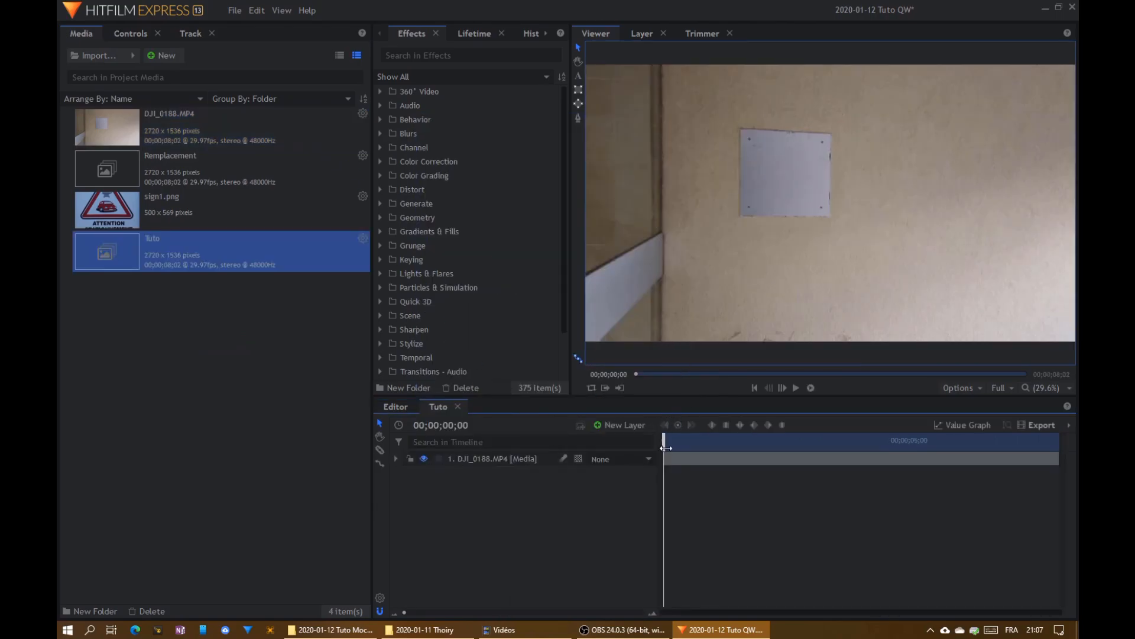
- Add sign1.png as a layer above DJI_0188.MP4 and place it on the wall beside the blank plate's lower right
{"action": "left_click_drag", "start_coordinate": [666, 443], "coordinate": [1075, 459]}
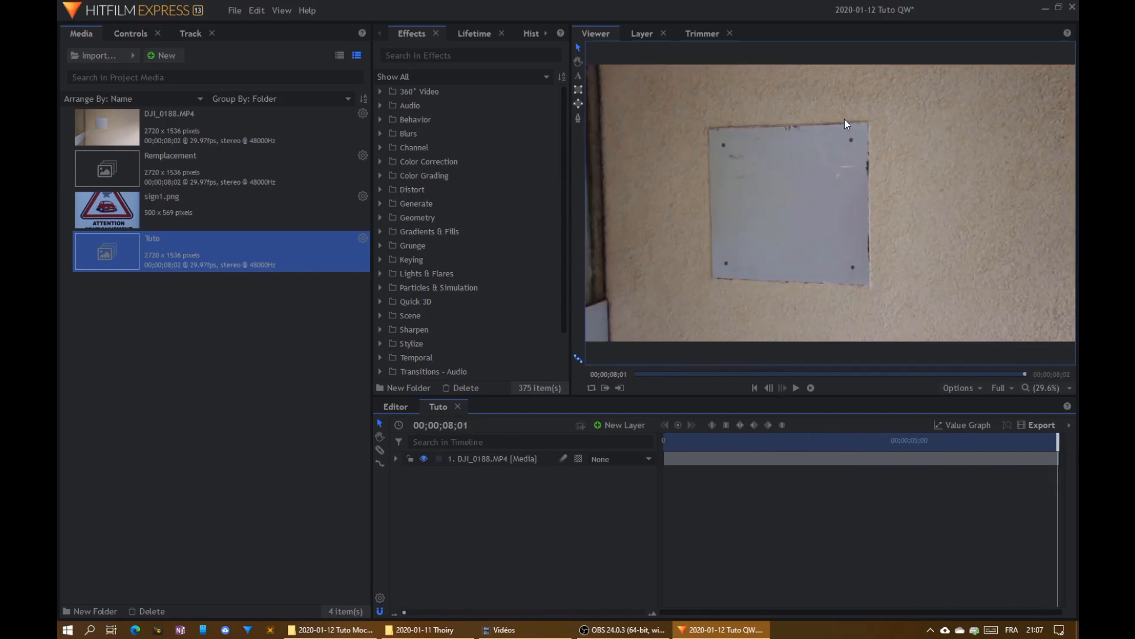
{"action": "left_click_drag", "start_coordinate": [1056, 446], "coordinate": [665, 444]}
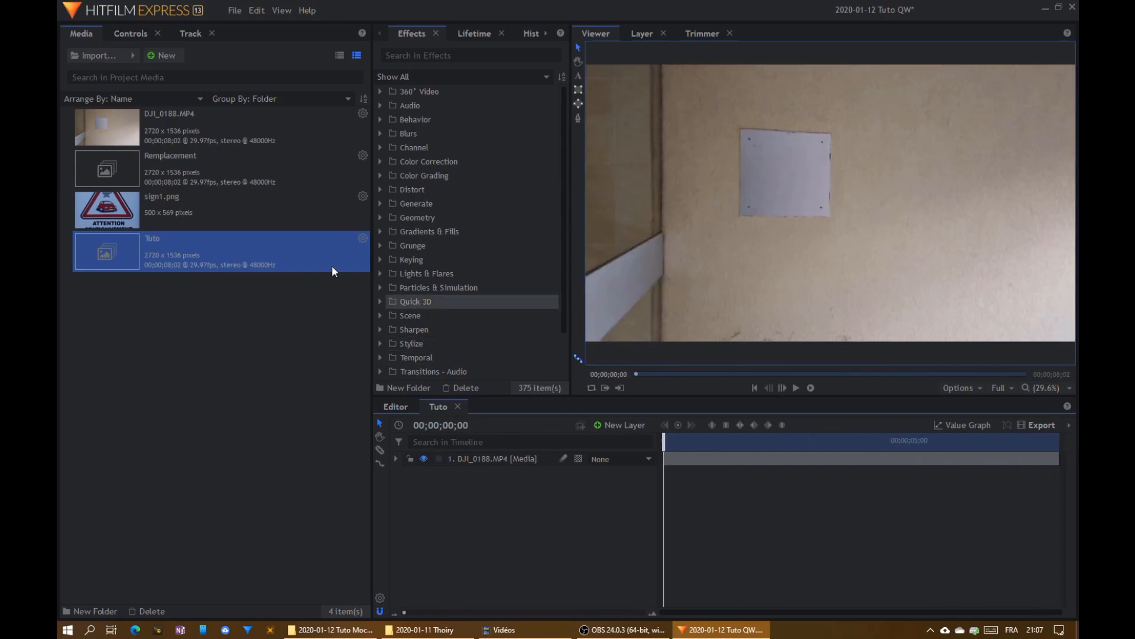
{"action": "left_click_drag", "start_coordinate": [148, 207], "coordinate": [499, 442]}
{"action": "left_click_drag", "start_coordinate": [836, 209], "coordinate": [868, 208]}
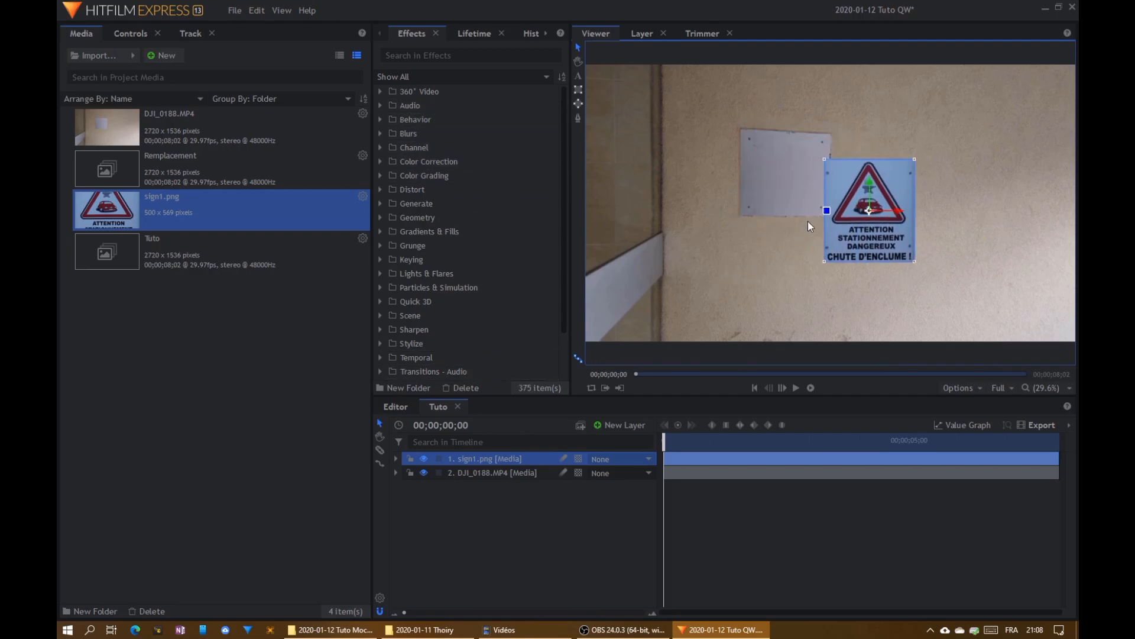
{"action": "left_click_drag", "start_coordinate": [867, 207], "coordinate": [896, 216]}
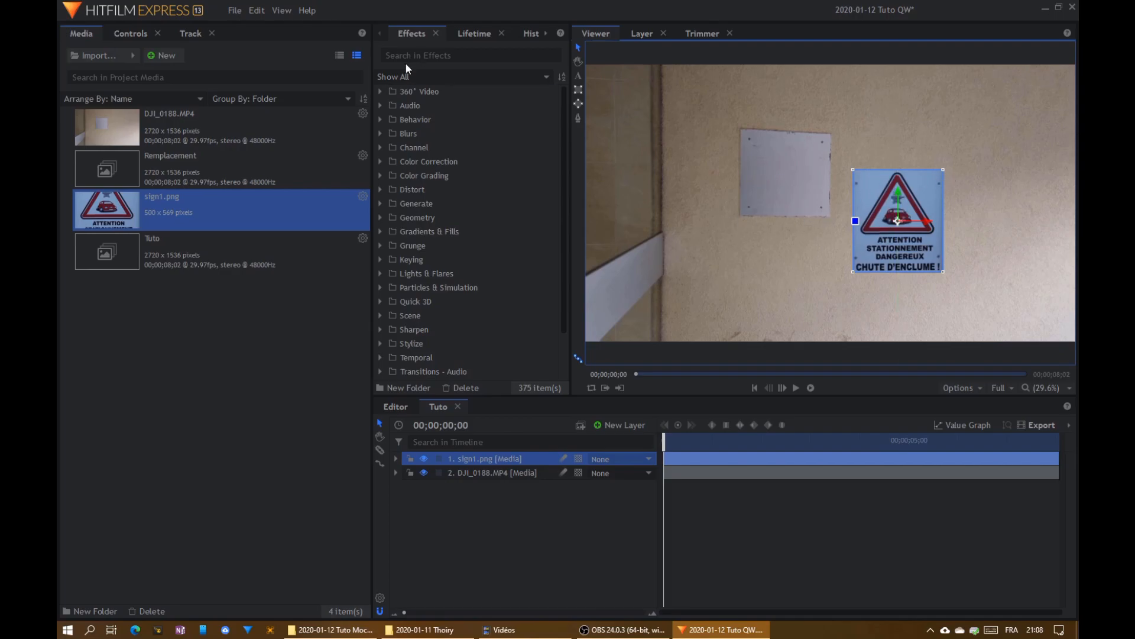
- Create a new point layer and name it HG
{"action": "left_click", "coordinate": [620, 425]}
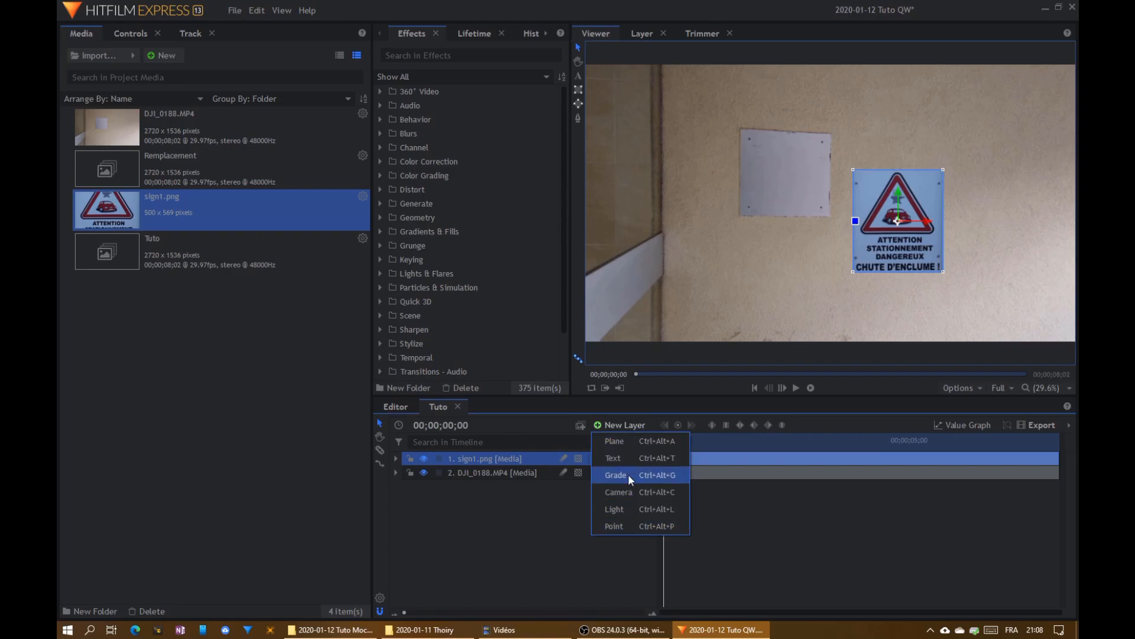
{"action": "left_click", "coordinate": [623, 525]}
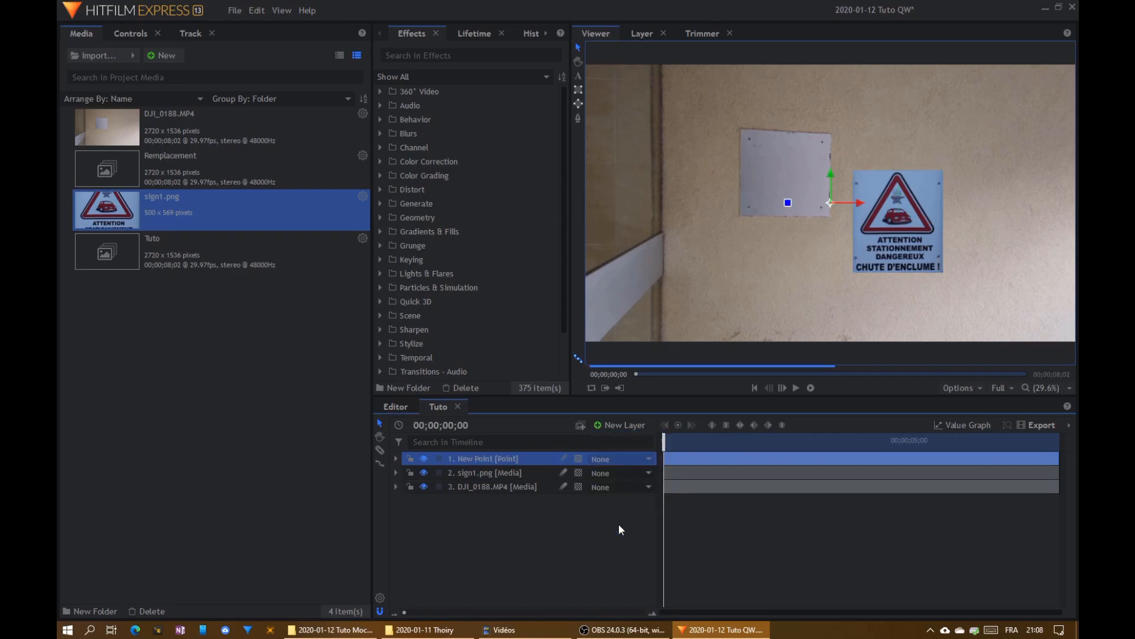
{"action": "key", "text": "F2"}
{"action": "type", "text": "HG"}
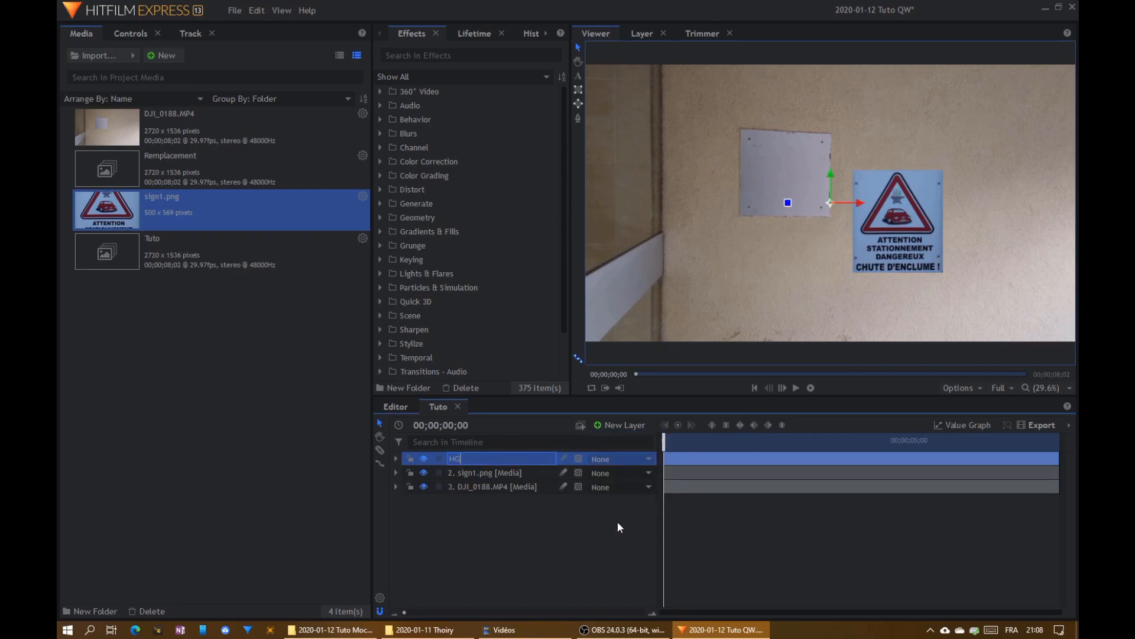
{"action": "key", "text": "Return"}
- Create a second point layer and name it HD
{"action": "left_click", "coordinate": [619, 425]}
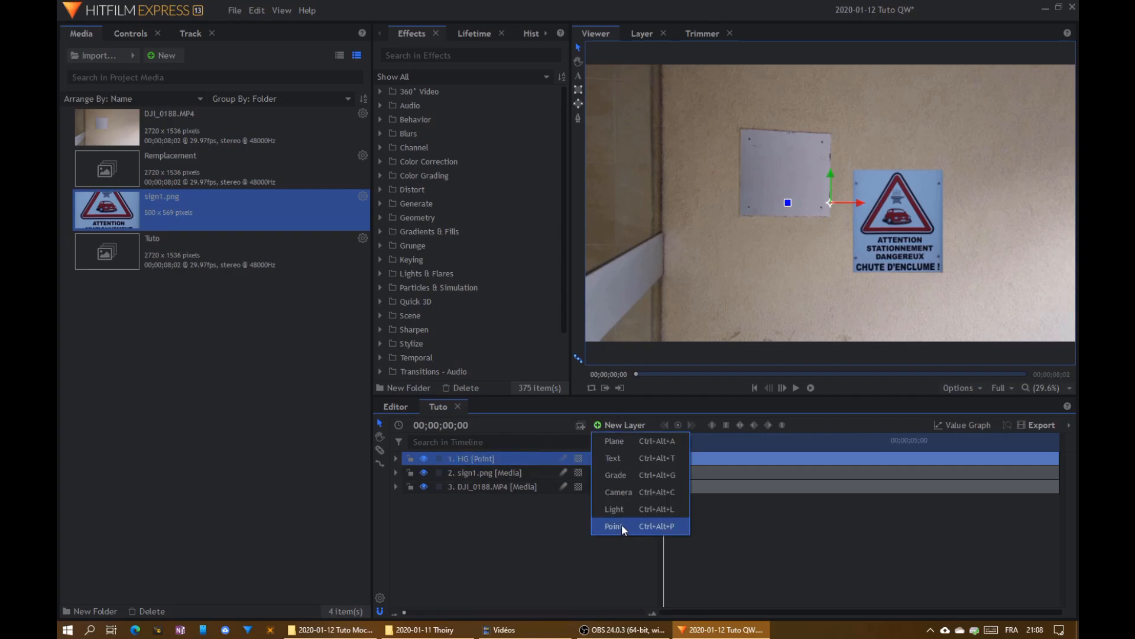
{"action": "left_click", "coordinate": [622, 524]}
{"action": "key", "text": "F2"}
{"action": "type", "text": "HD"}
{"action": "key", "text": "Return"}
- Create a third point layer and name it BG
{"action": "left_click", "coordinate": [619, 425]}
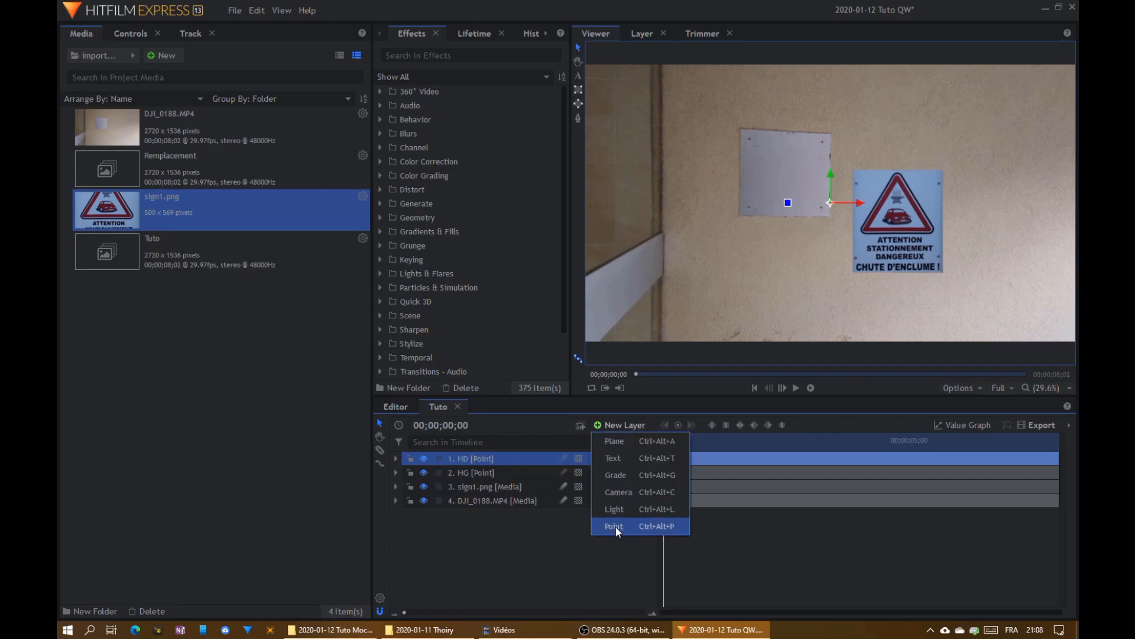
{"action": "left_click", "coordinate": [615, 527]}
{"action": "key", "text": "F2"}
{"action": "type", "text": "BG"}
{"action": "key", "text": "Return"}
- Create a fourth point layer and name it BD
{"action": "left_click", "coordinate": [628, 424]}
{"action": "left_click", "coordinate": [616, 524]}
{"action": "key", "text": "F2"}
{"action": "type", "text": "BD"}
{"action": "key", "text": "Return"}
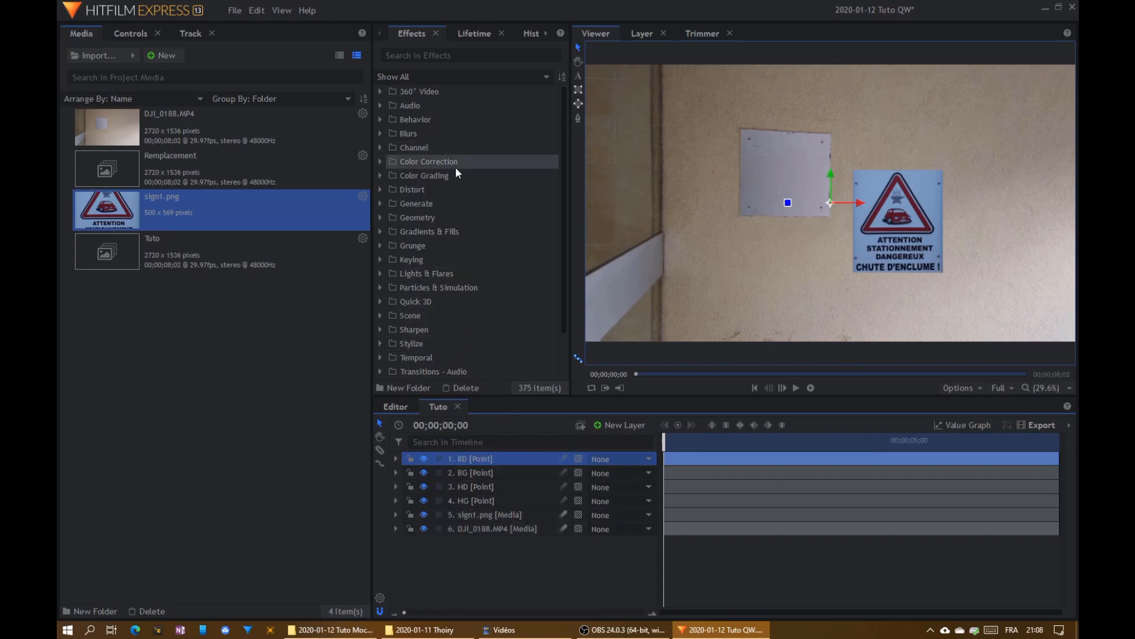
- Place points HG, HD, BG and BD near the blank plate's upper-left, upper-right, lower-left and lower-right corners respectively
{"action": "left_click", "coordinate": [476, 499]}
{"action": "left_click_drag", "start_coordinate": [829, 210], "coordinate": [755, 158]}
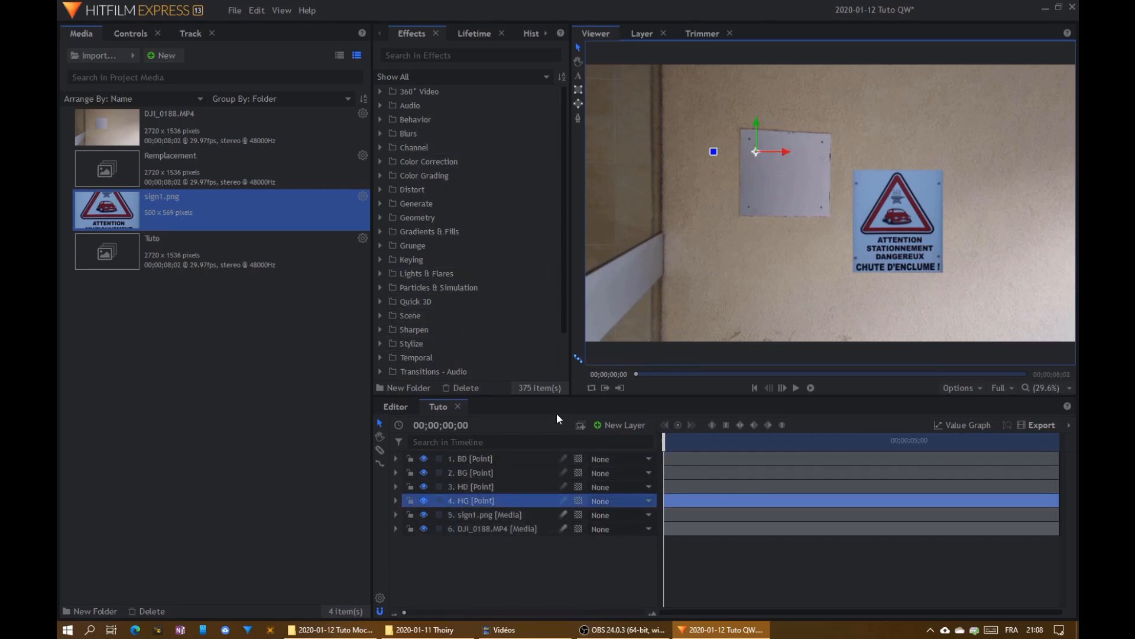
{"action": "left_click", "coordinate": [471, 488]}
{"action": "left_click_drag", "start_coordinate": [828, 203], "coordinate": [821, 145]}
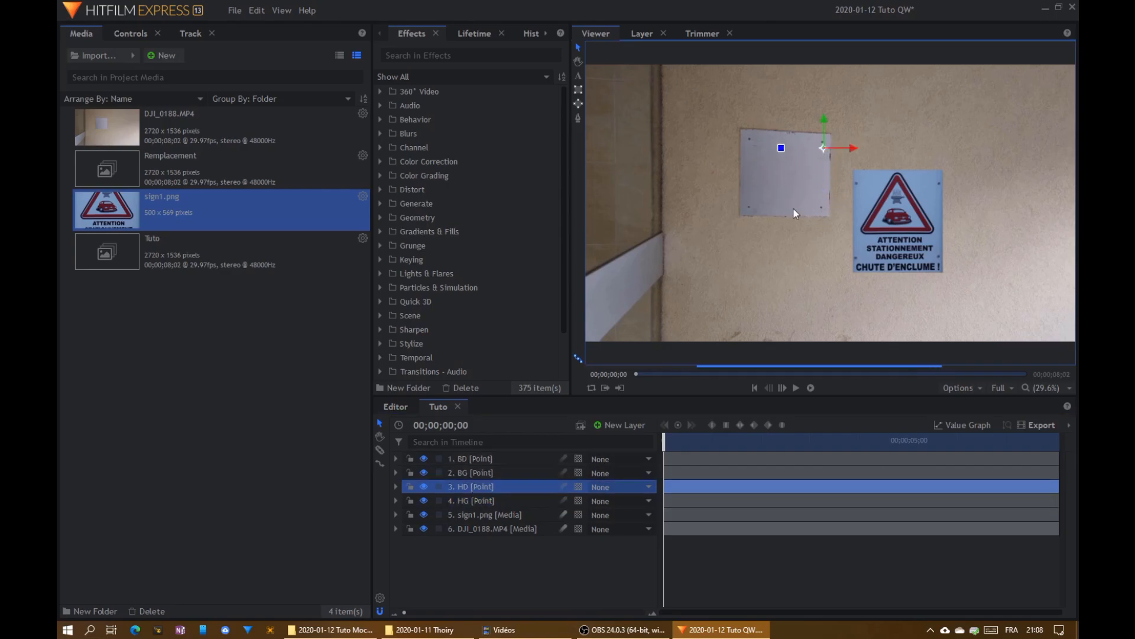
{"action": "left_click", "coordinate": [456, 471]}
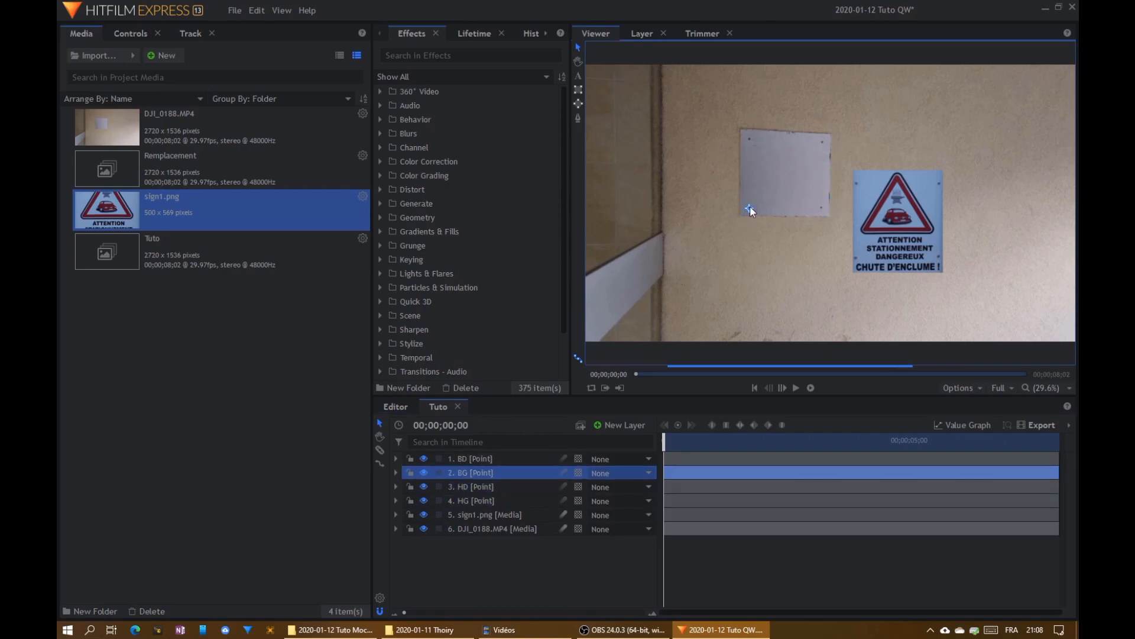
{"action": "left_click", "coordinate": [455, 459]}
{"action": "left_click_drag", "start_coordinate": [831, 207], "coordinate": [820, 212]}
- Find the Quad Warp effect and apply it to the sign1.png layer
{"action": "left_click", "coordinate": [474, 498], "text": "shift"}
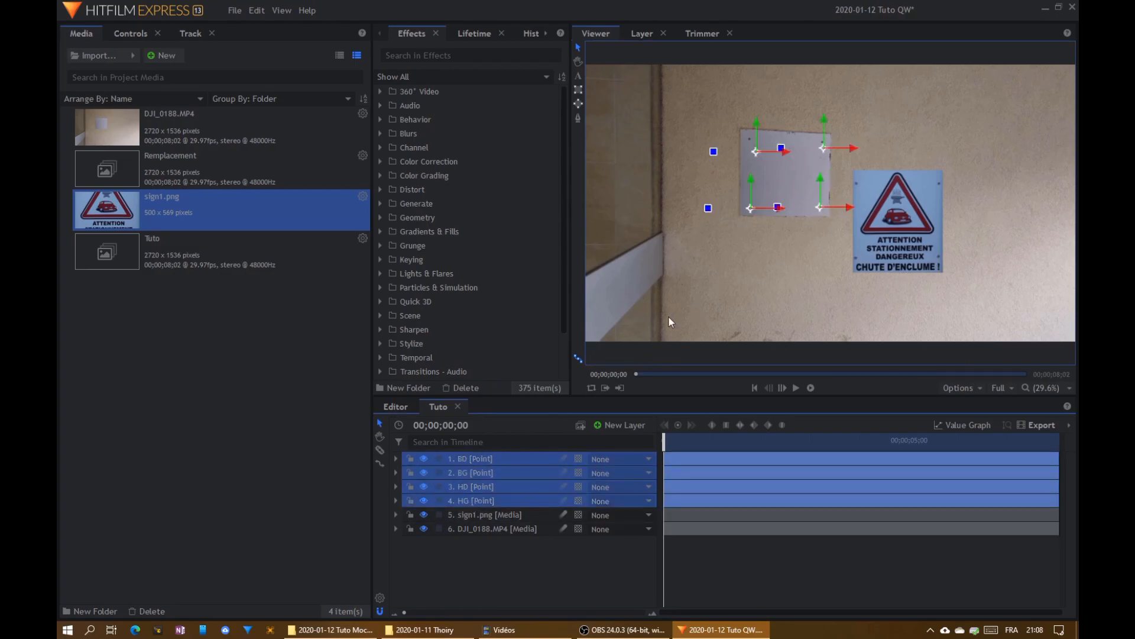
{"action": "left_click", "coordinate": [485, 514]}
{"action": "left_click", "coordinate": [400, 58]}
{"action": "type", "text": "quad"}
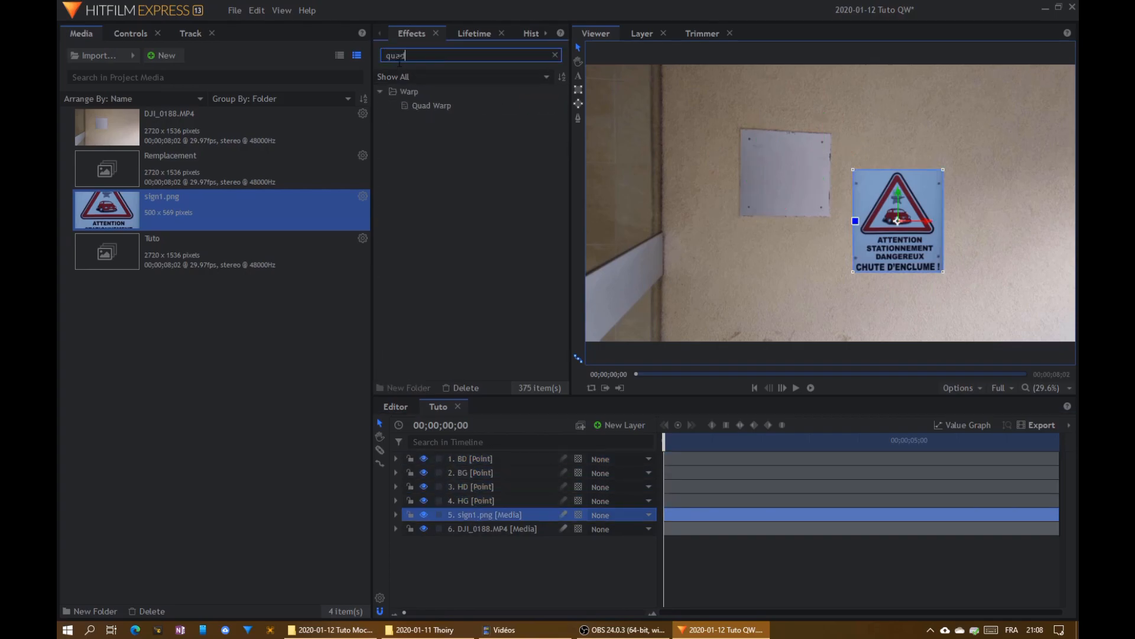
{"action": "left_click_drag", "start_coordinate": [426, 105], "coordinate": [441, 448]}
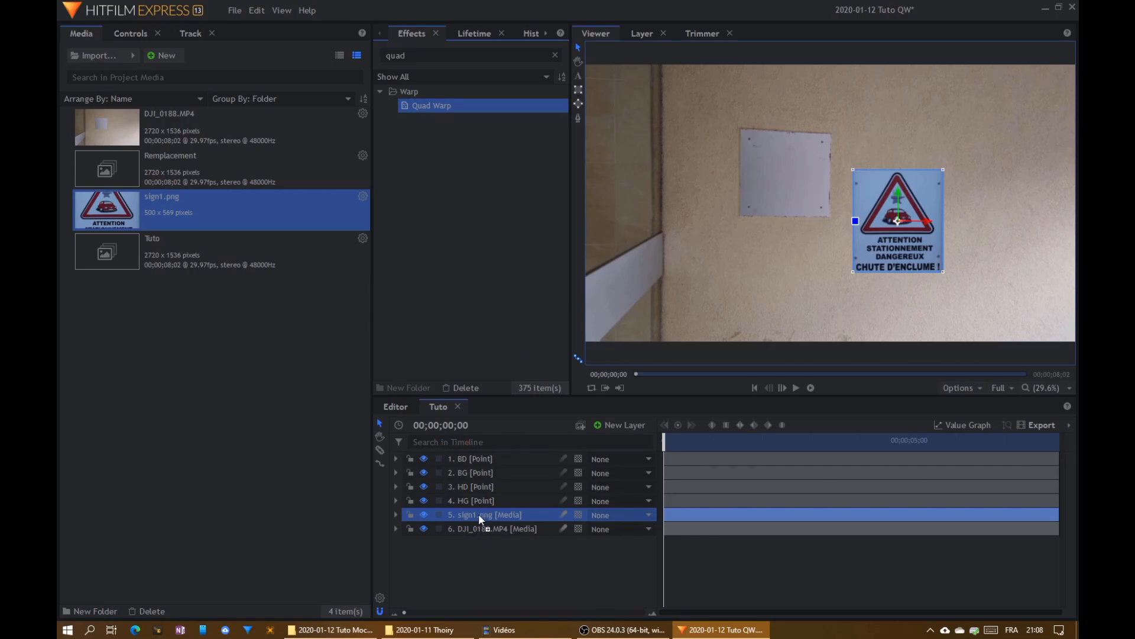
{"action": "left_click_drag", "start_coordinate": [479, 515], "coordinate": [482, 514]}
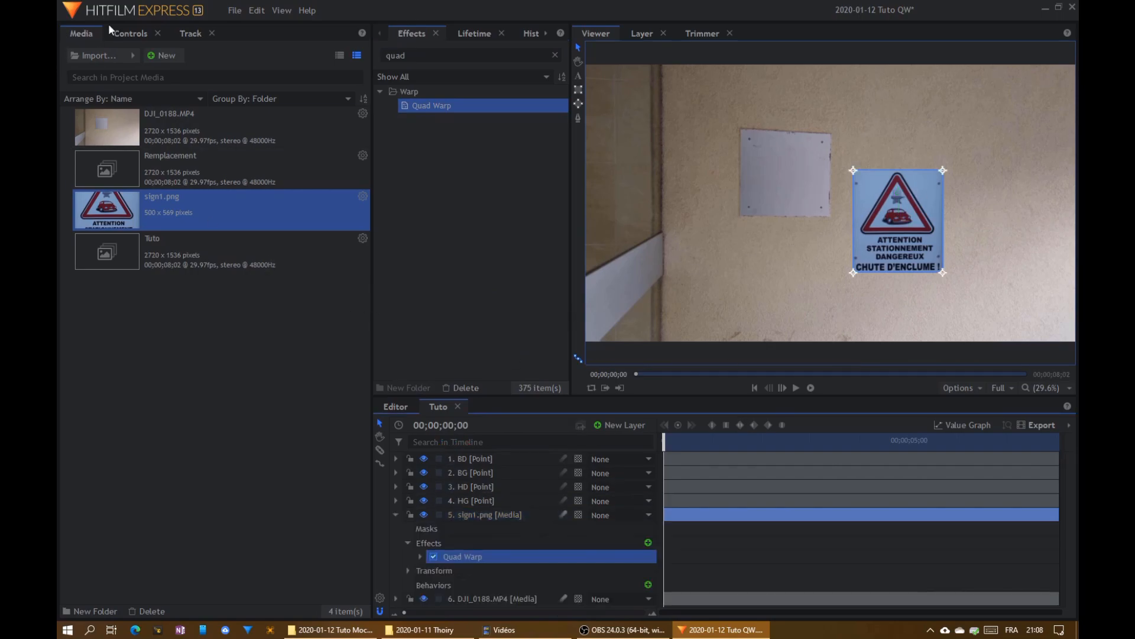
- Link the sign's Quad Warp Top Left corner to layer HG and its Top Right corner to layer HD
{"action": "left_click", "coordinate": [127, 31]}
{"action": "left_click", "coordinate": [78, 138]}
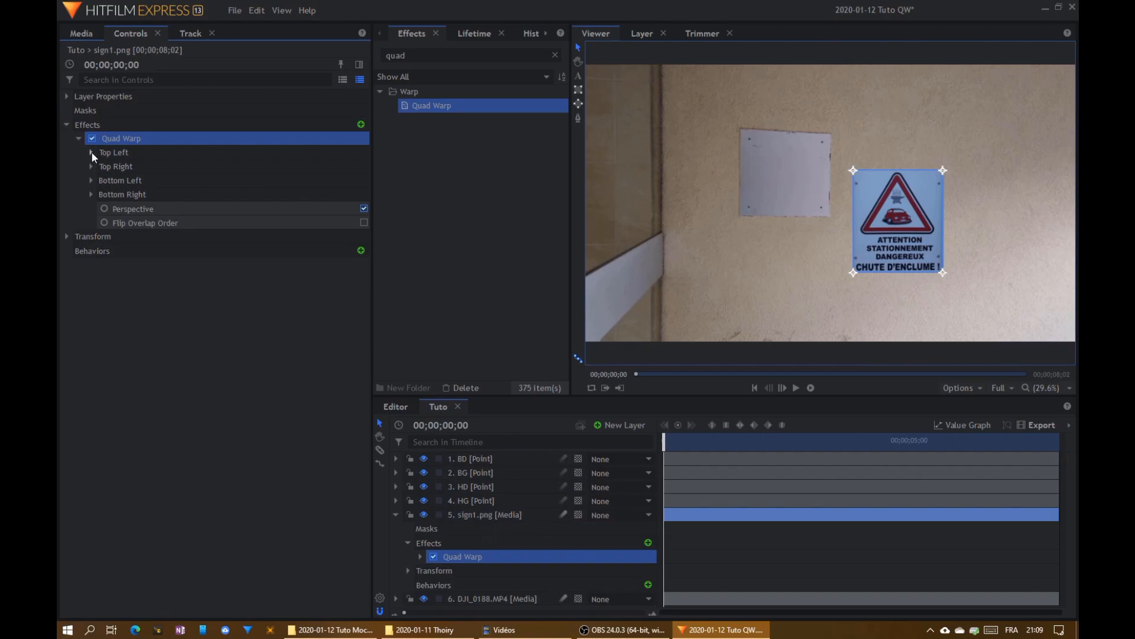
{"action": "left_click", "coordinate": [91, 152]}
{"action": "left_click", "coordinate": [283, 181]}
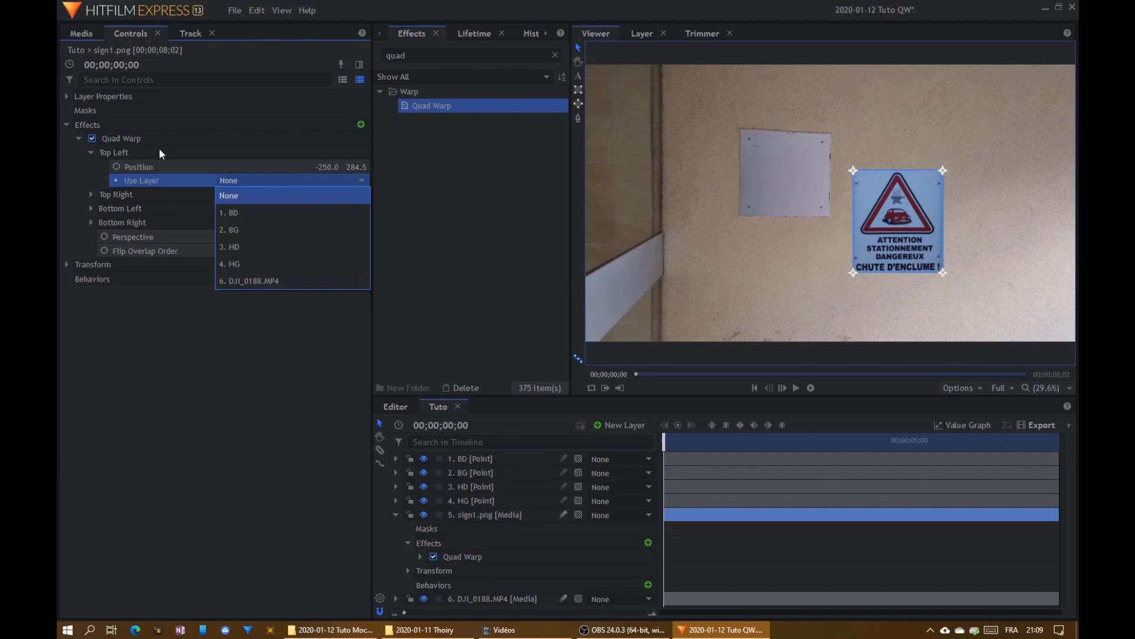
{"action": "left_click", "coordinate": [247, 264]}
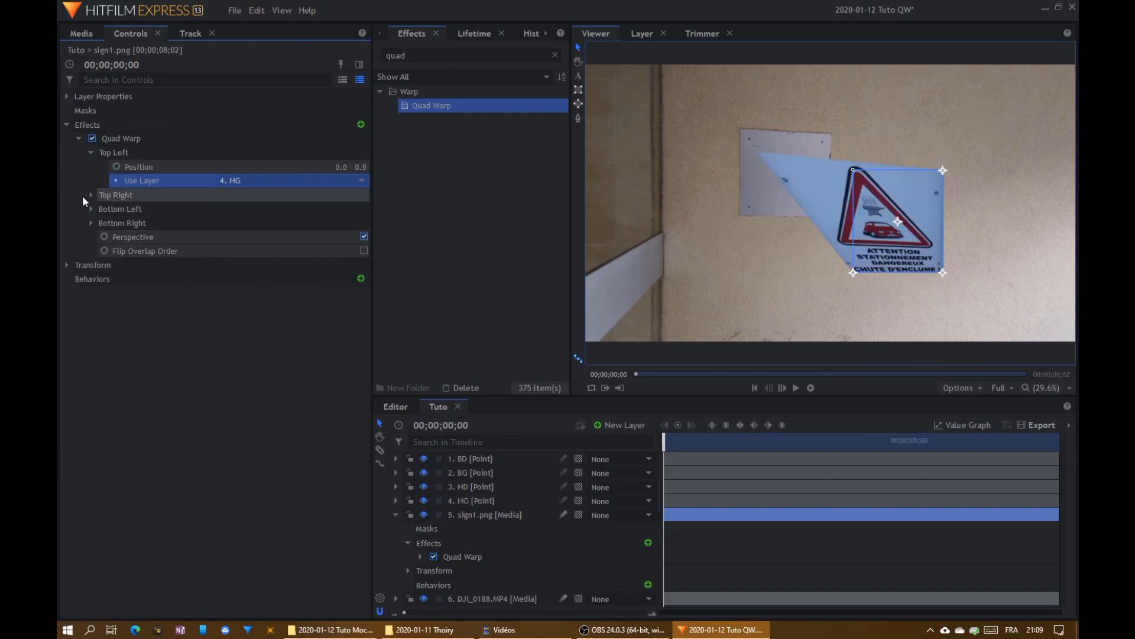
{"action": "left_click", "coordinate": [91, 194]}
{"action": "left_click", "coordinate": [237, 223]}
{"action": "left_click", "coordinate": [246, 294]}
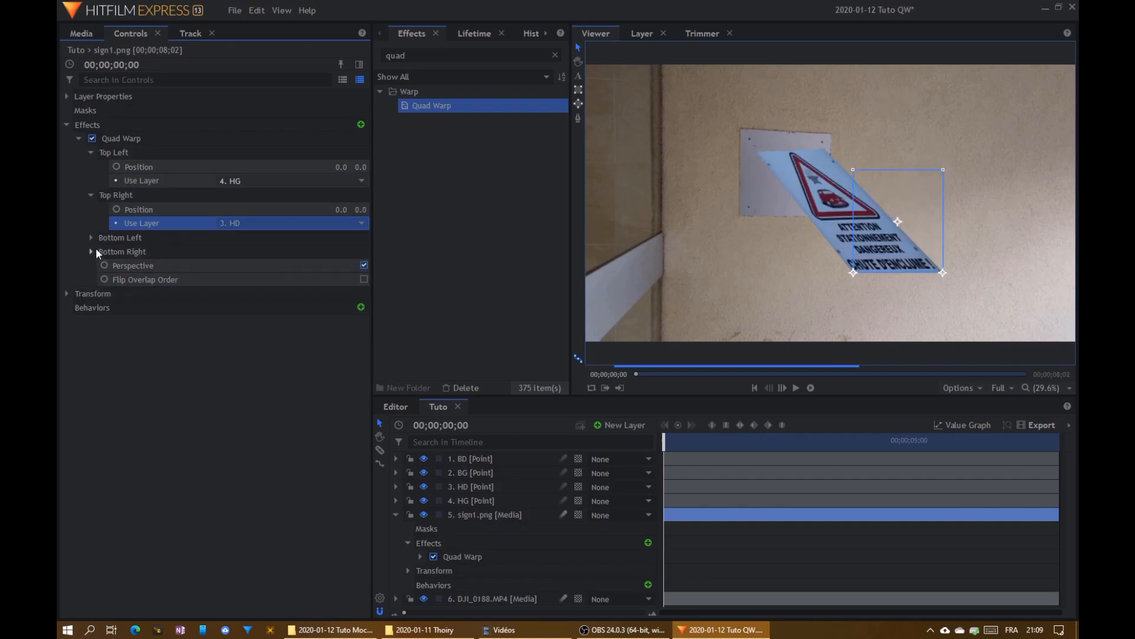
- Link the Quad Warp Bottom Left corner to layer BG and the Bottom Right corner to layer BD
{"action": "left_click", "coordinate": [91, 237]}
{"action": "left_click", "coordinate": [236, 266]}
{"action": "left_click", "coordinate": [235, 316]}
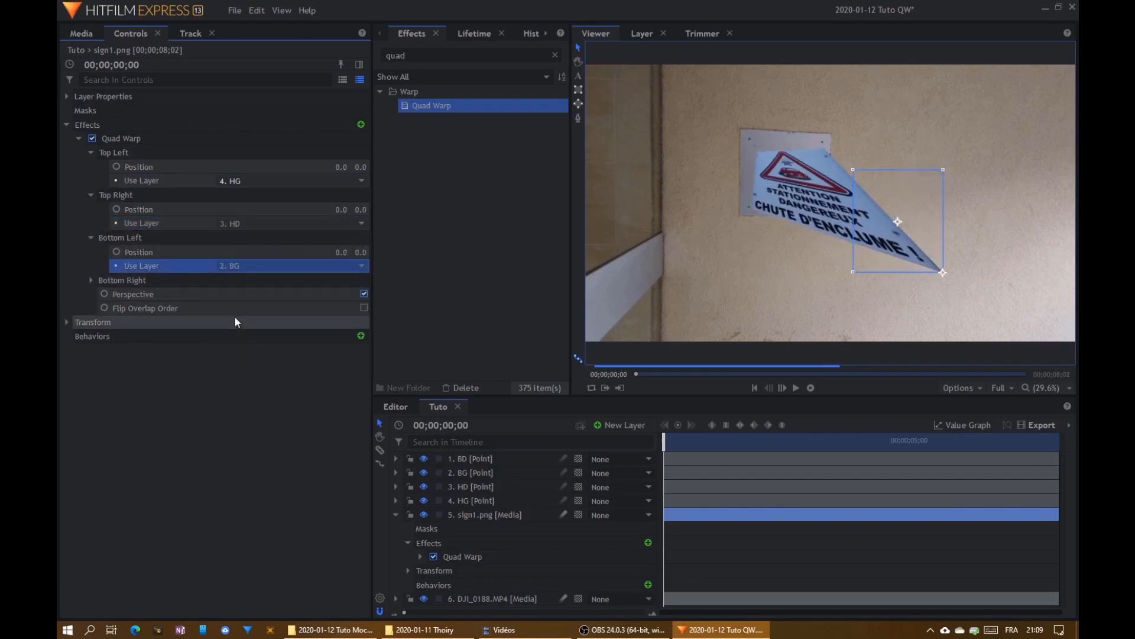
{"action": "left_click", "coordinate": [91, 280]}
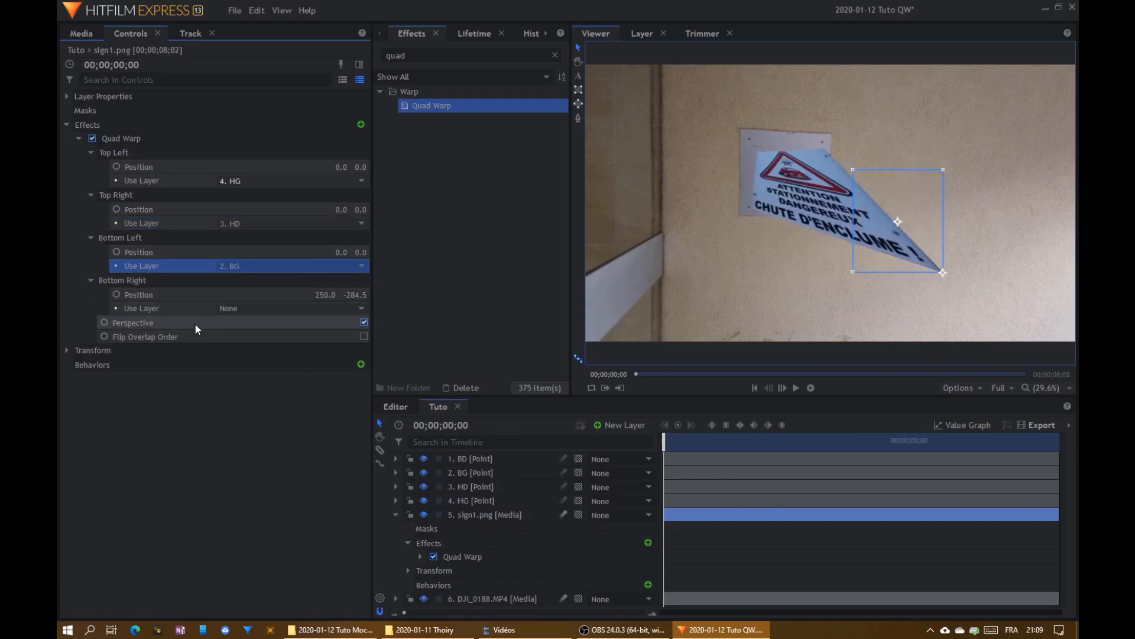
{"action": "left_click", "coordinate": [224, 307]}
{"action": "left_click", "coordinate": [234, 343]}
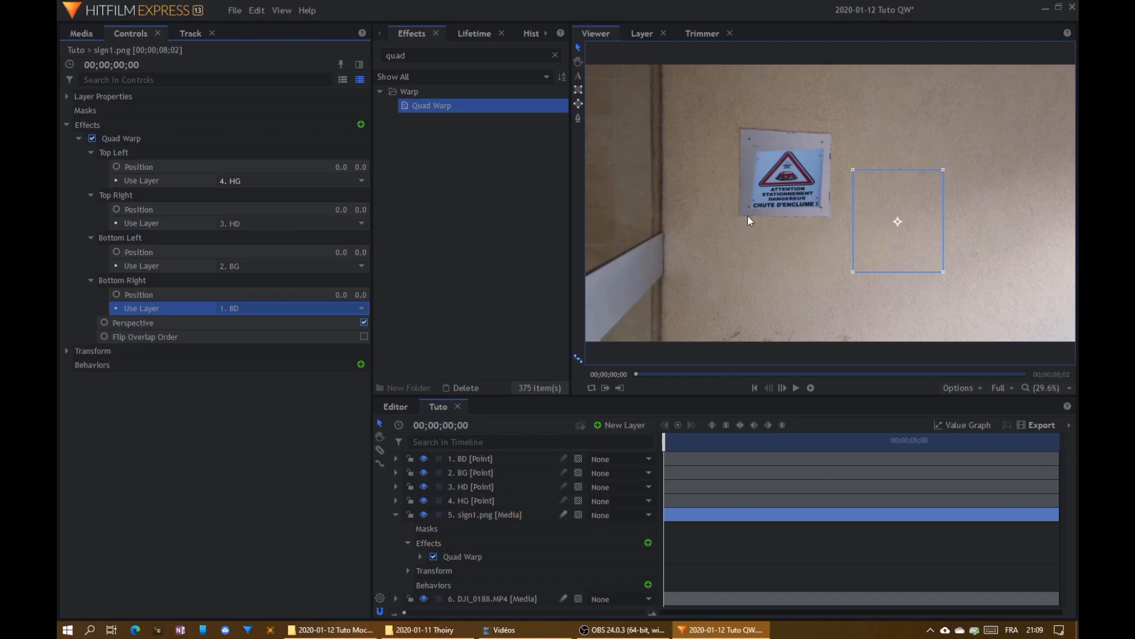
{"action": "left_click", "coordinate": [395, 515]}
- Reset the four point layers BD, BG, HD and HG, and leave all layers deselected
{"action": "scroll", "coordinate": [808, 232], "scroll_direction": "up", "scroll_amount": 5}
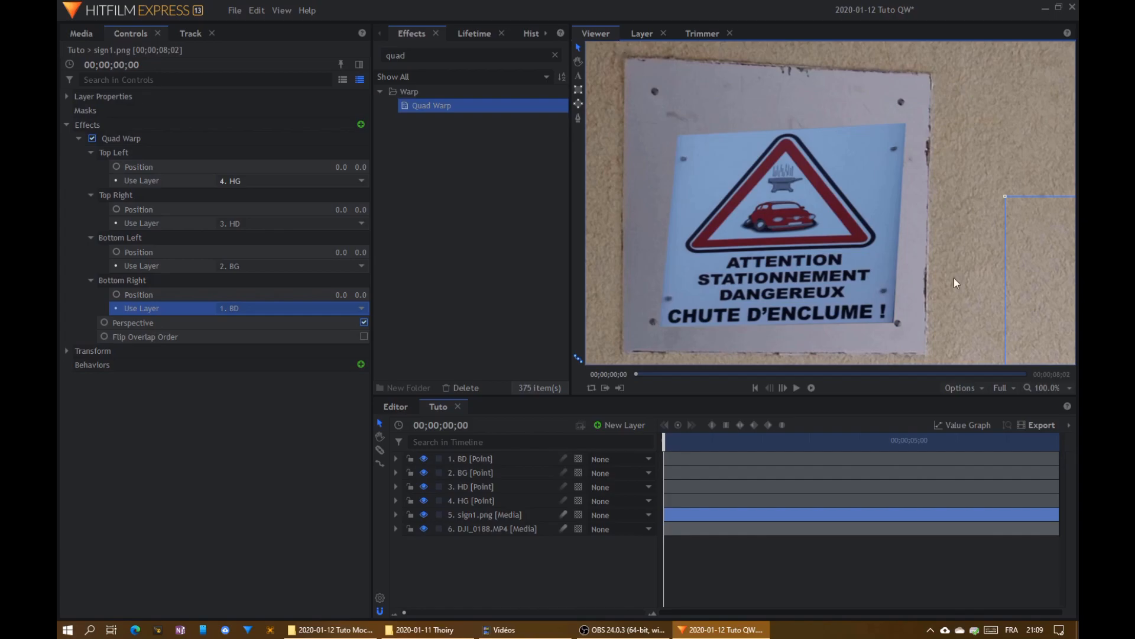
{"action": "left_click", "coordinate": [485, 502]}
{"action": "left_click", "coordinate": [473, 461], "text": "shift"}
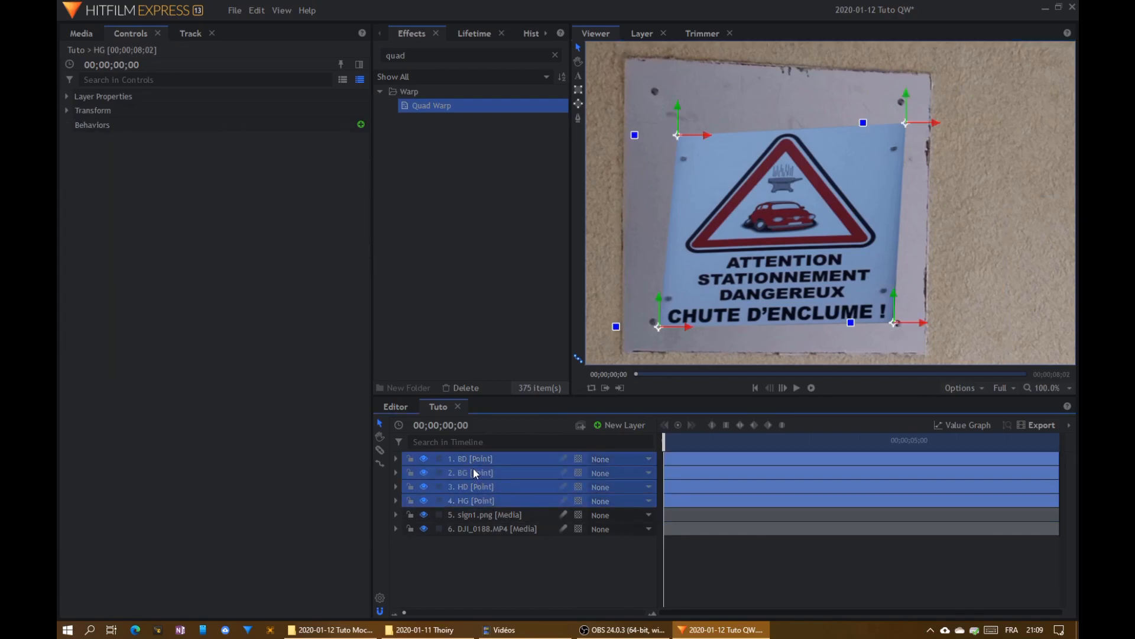
{"action": "right_click", "coordinate": [473, 468]}
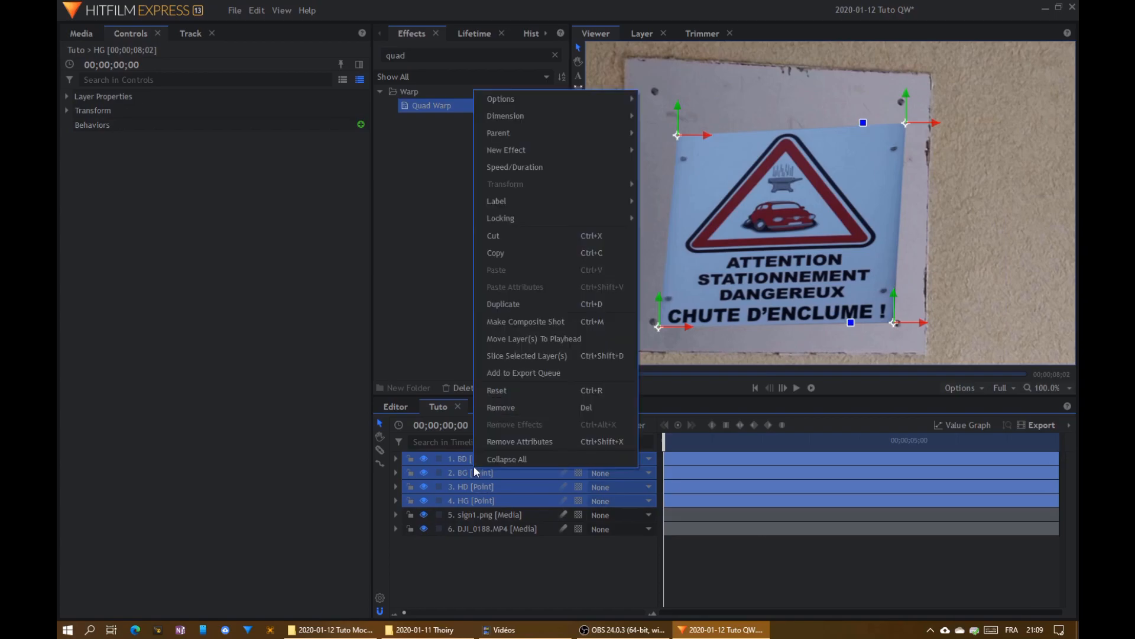
{"action": "left_click", "coordinate": [513, 390]}
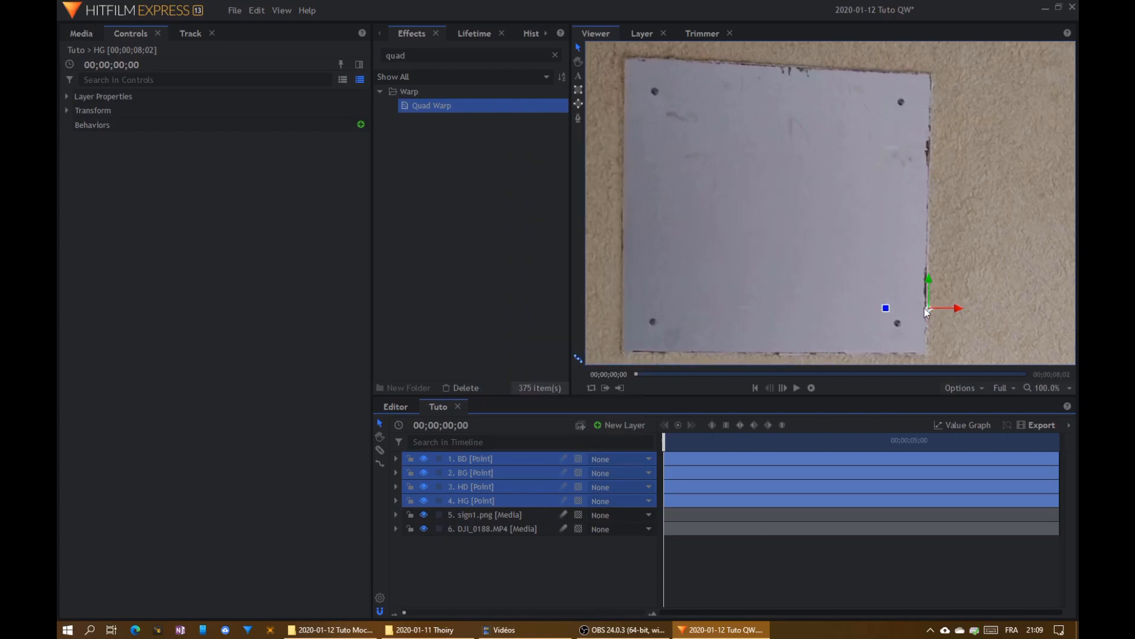
{"action": "scroll", "coordinate": [928, 310], "scroll_direction": "up", "scroll_amount": 1}
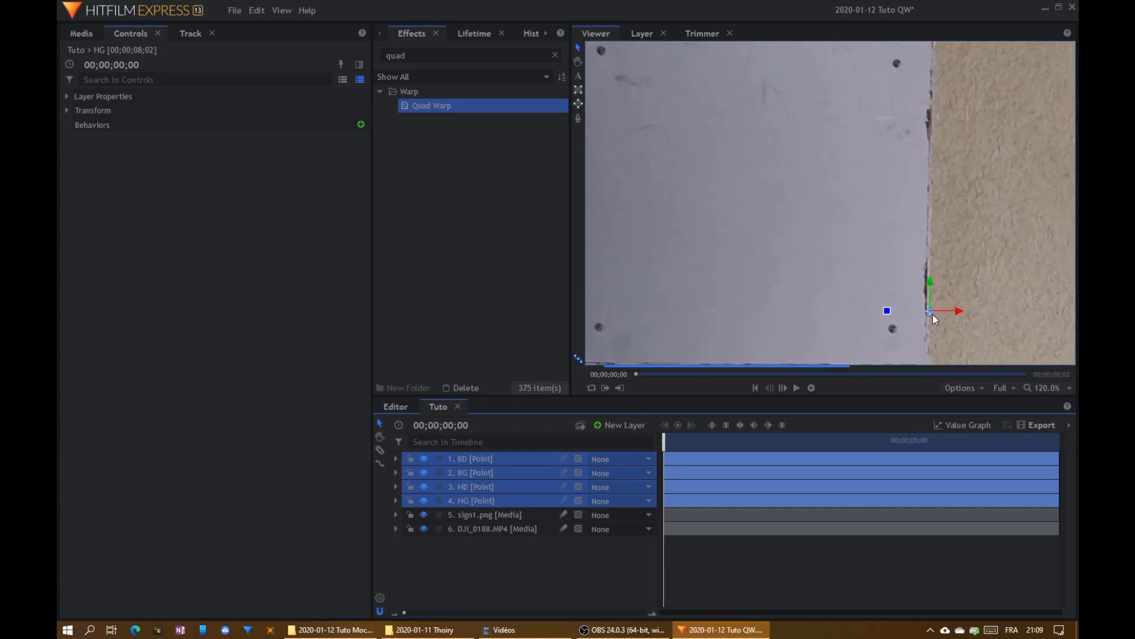
{"action": "scroll", "coordinate": [934, 318], "scroll_direction": "down", "scroll_amount": 2}
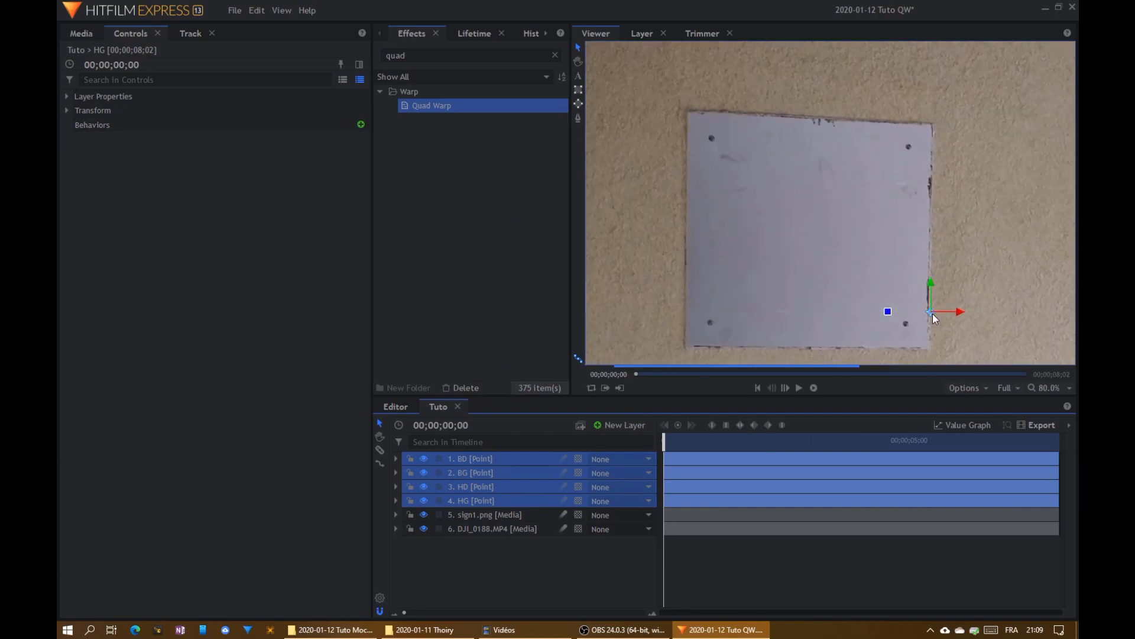
{"action": "left_click", "coordinate": [491, 541]}
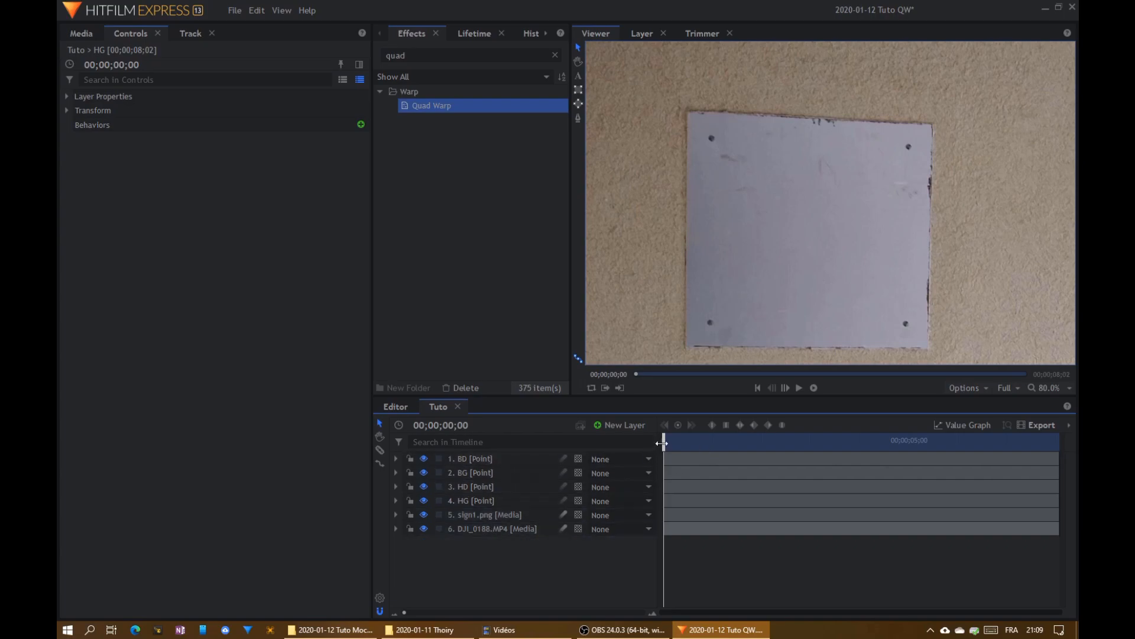
- Add a motion tracker to the DJI_0188.MP4 layer and name it HG
{"action": "left_click", "coordinate": [485, 533]}
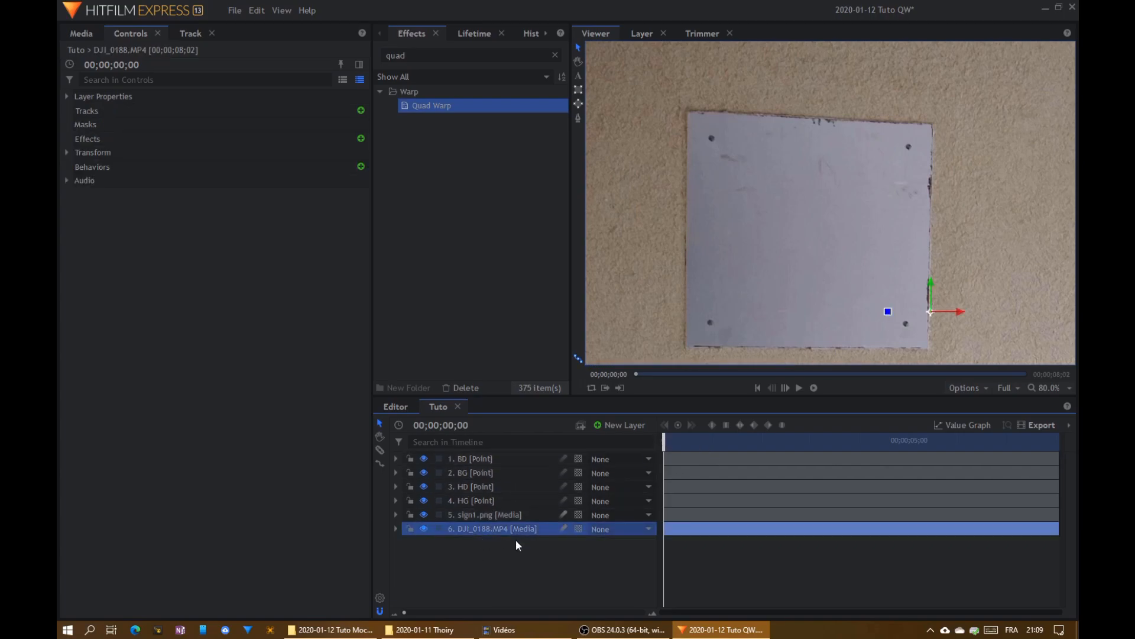
{"action": "left_click", "coordinate": [395, 529]}
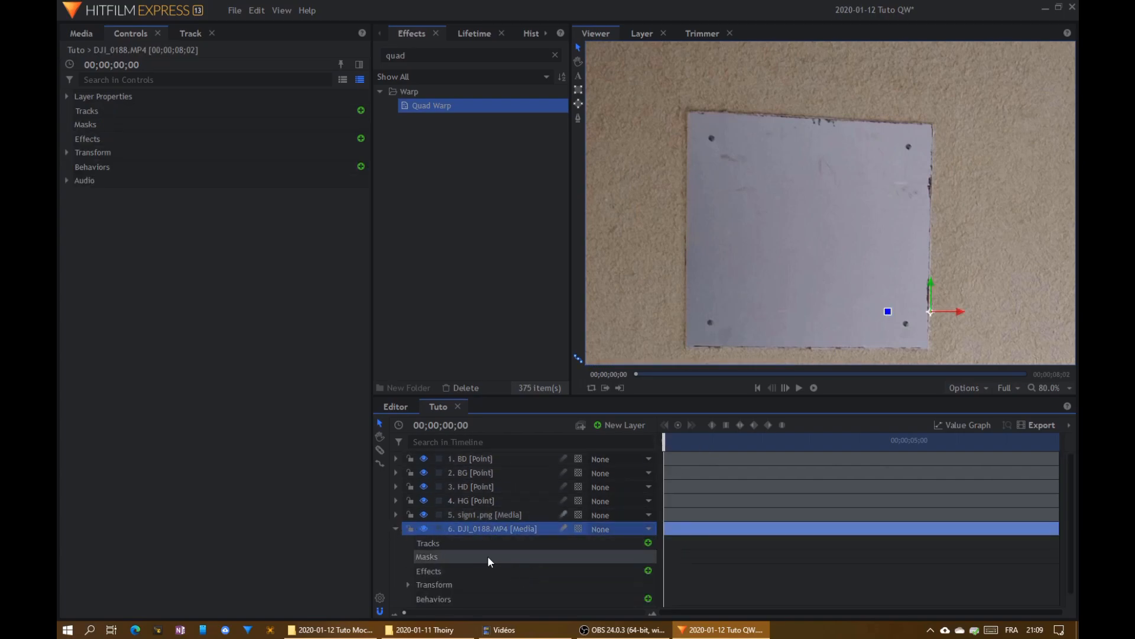
{"action": "left_click", "coordinate": [648, 542]}
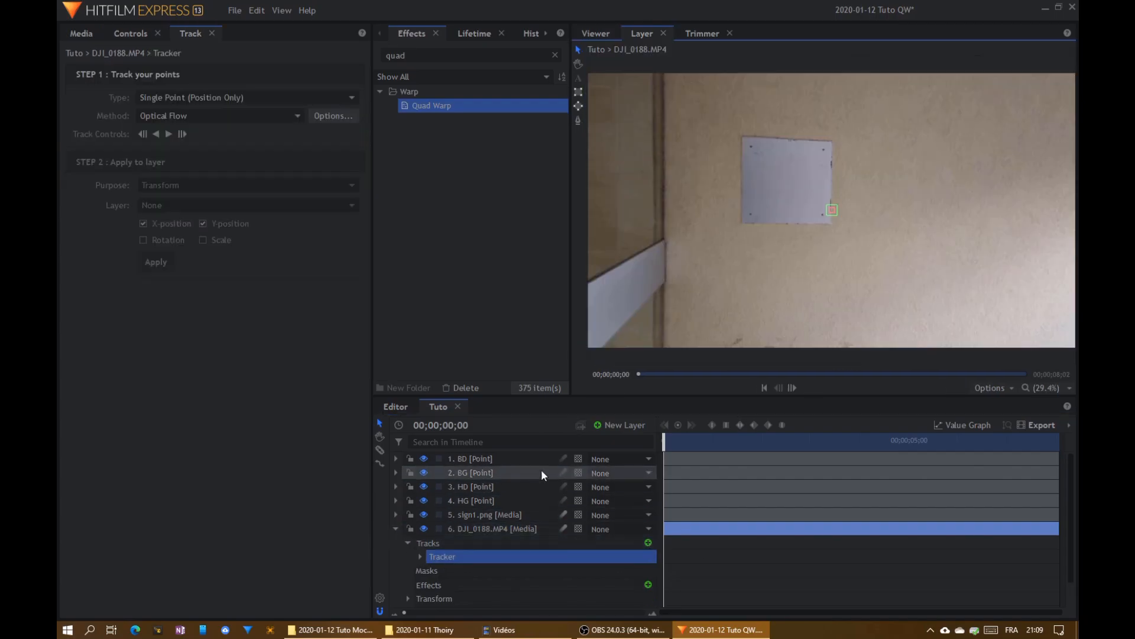
{"action": "left_click", "coordinate": [462, 555]}
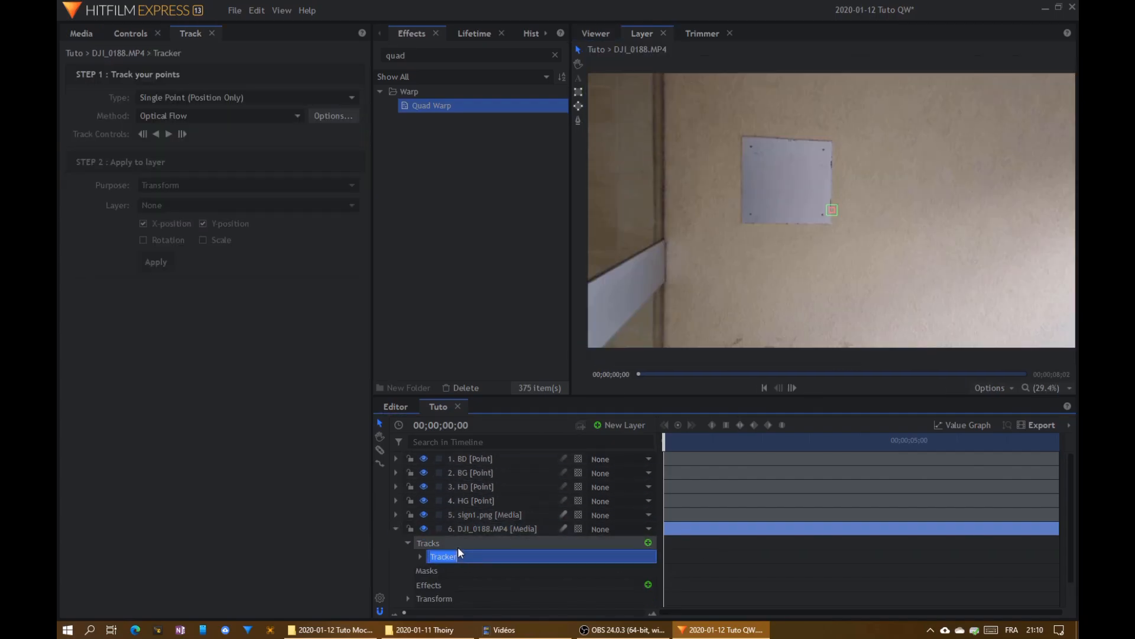
{"action": "key", "text": "Return"}
- Center the HG tracker on the top-left corner of the wall plate
{"action": "scroll", "coordinate": [837, 246], "scroll_direction": "up", "scroll_amount": 5}
{"action": "left_click_drag", "start_coordinate": [803, 224], "coordinate": [844, 348]}
{"action": "left_click_drag", "start_coordinate": [986, 282], "coordinate": [719, 98]}
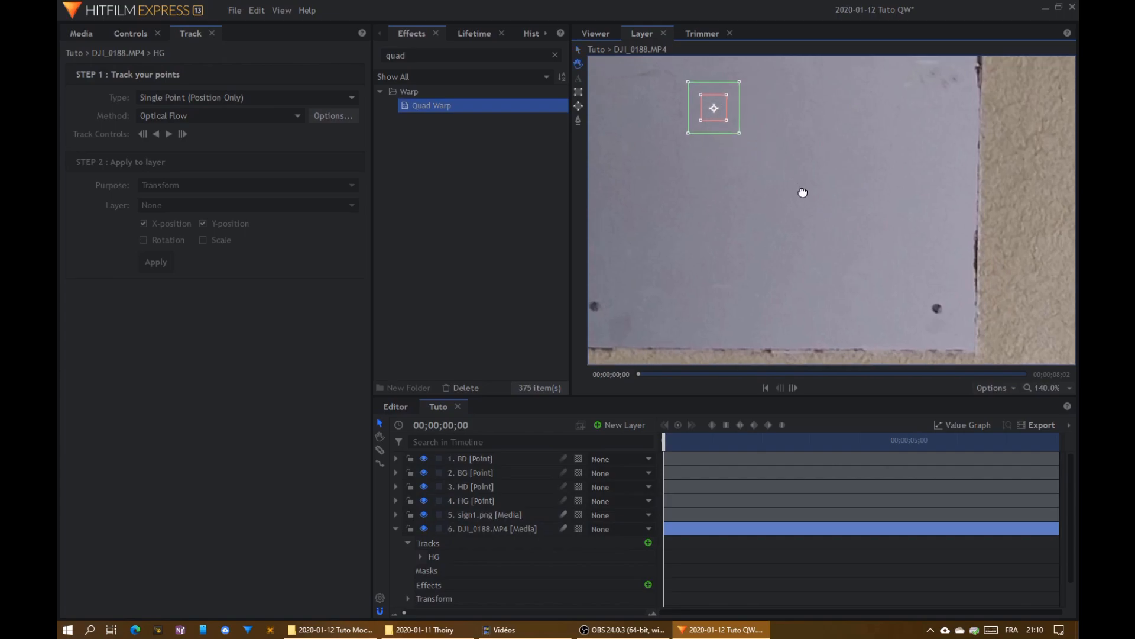
{"action": "left_click_drag", "start_coordinate": [801, 187], "coordinate": [903, 320]}
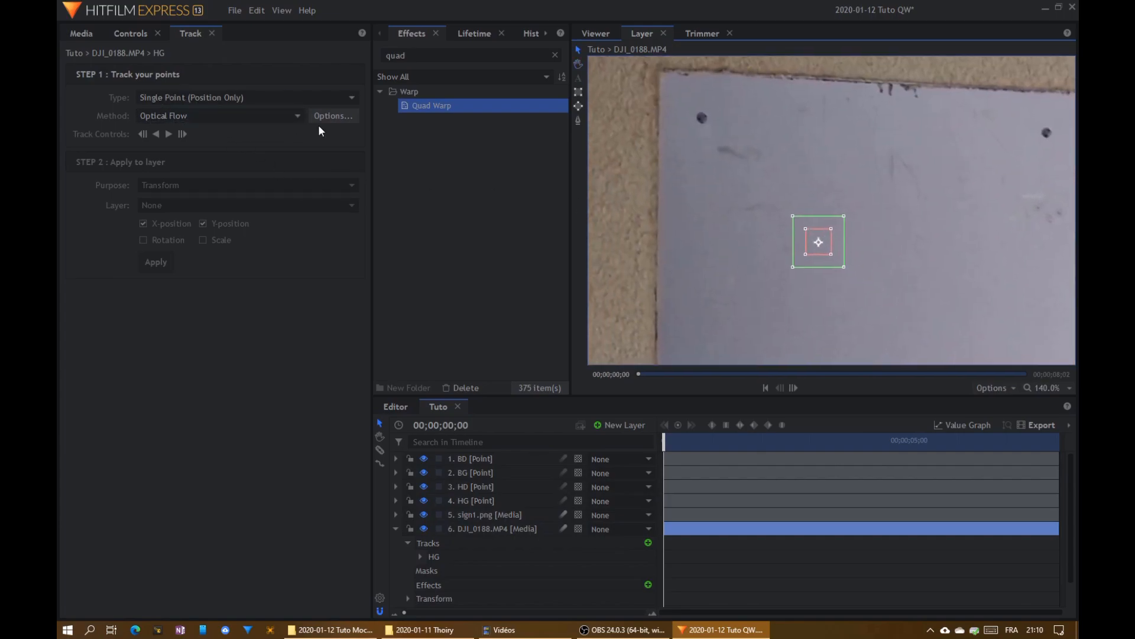
{"action": "left_click_drag", "start_coordinate": [823, 244], "coordinate": [664, 70]}
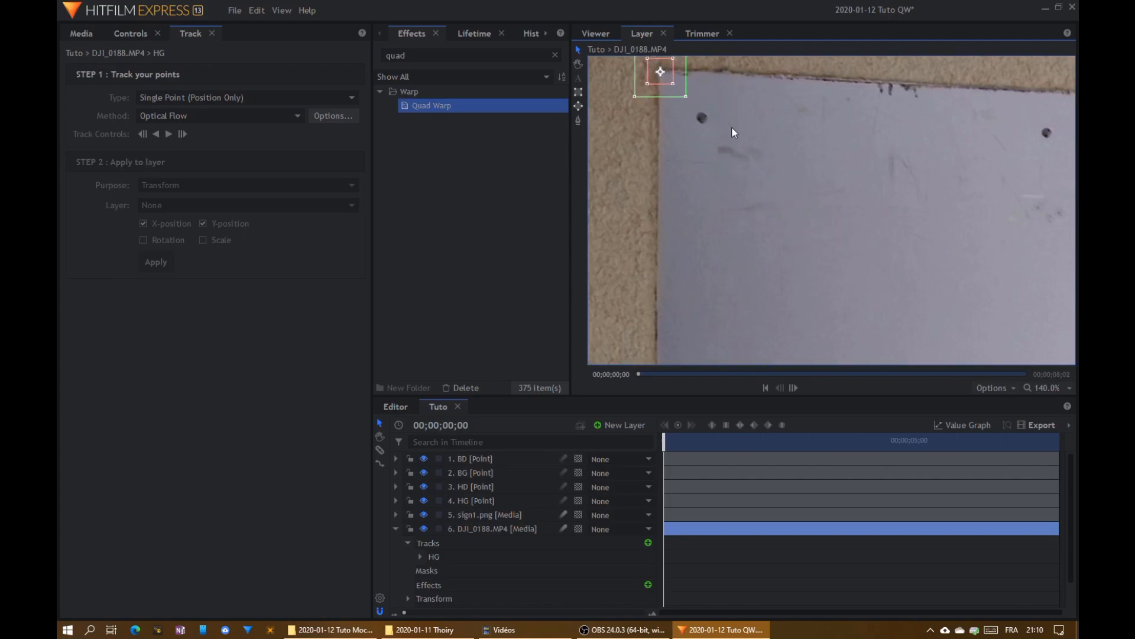
{"action": "scroll", "coordinate": [730, 126], "scroll_direction": "up", "scroll_amount": 4}
{"action": "left_click_drag", "start_coordinate": [759, 286], "coordinate": [757, 282]}
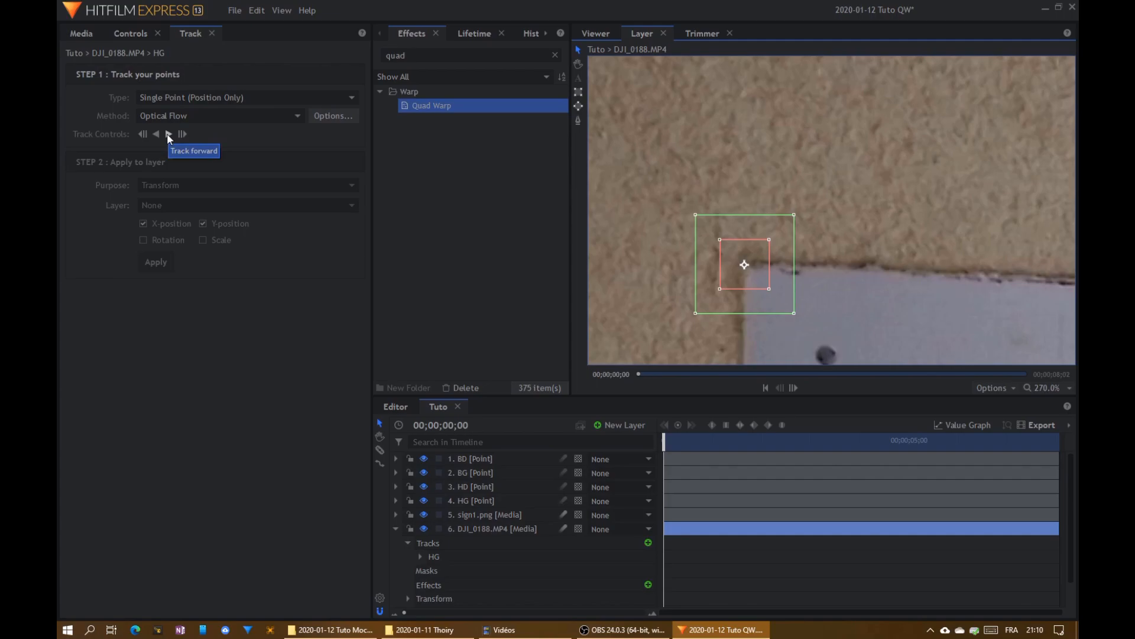
- Track the HG point forward to the end of the clip and return to the first frame
{"action": "scroll", "coordinate": [754, 275], "scroll_direction": "down", "scroll_amount": 10}
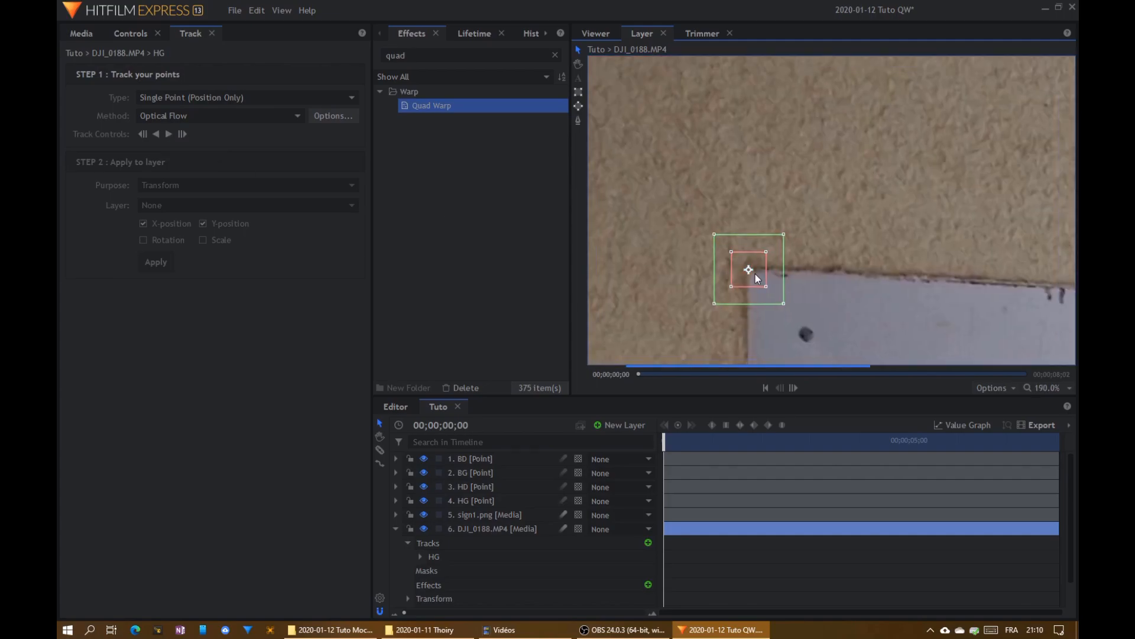
{"action": "scroll", "coordinate": [750, 270], "scroll_direction": "up", "scroll_amount": 5}
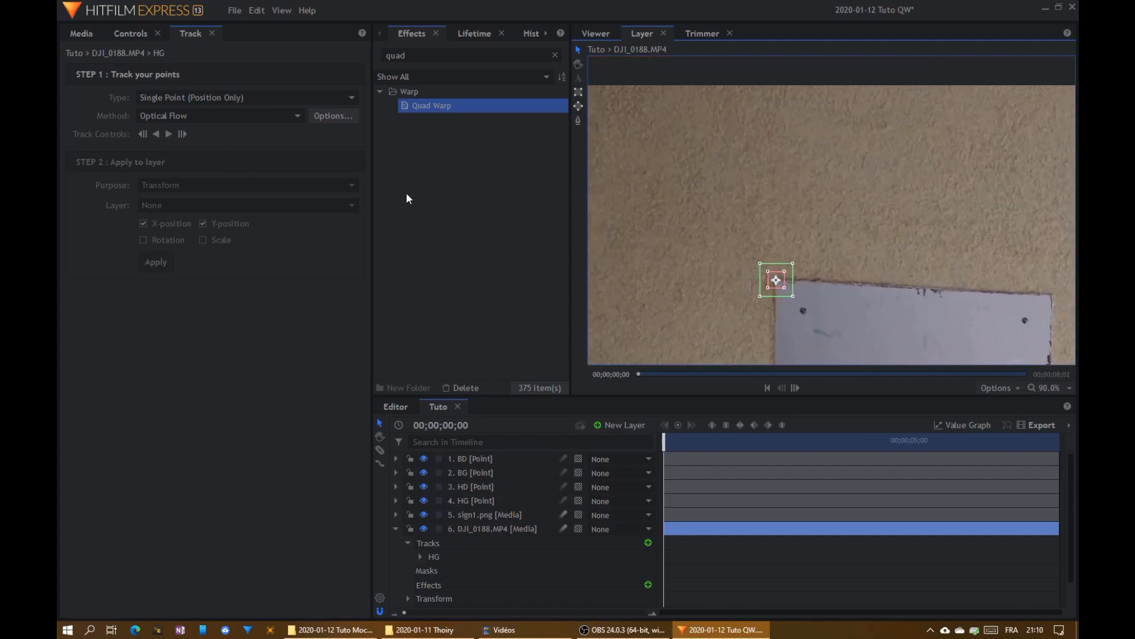
{"action": "left_click", "coordinate": [166, 135]}
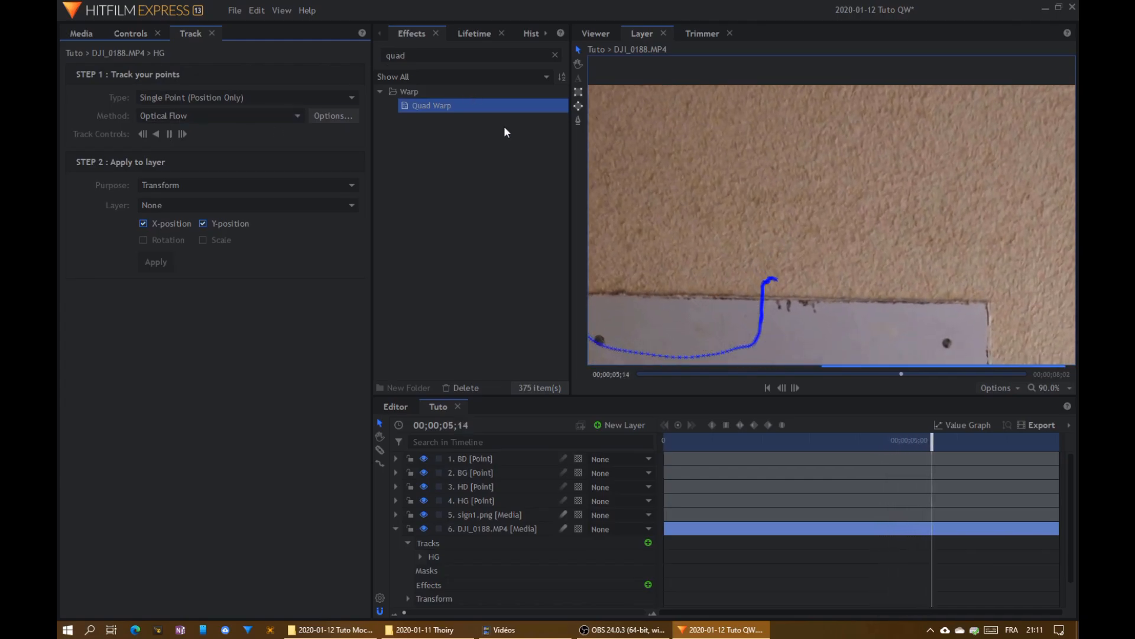
{"action": "left_click_drag", "start_coordinate": [684, 260], "coordinate": [970, 223]}
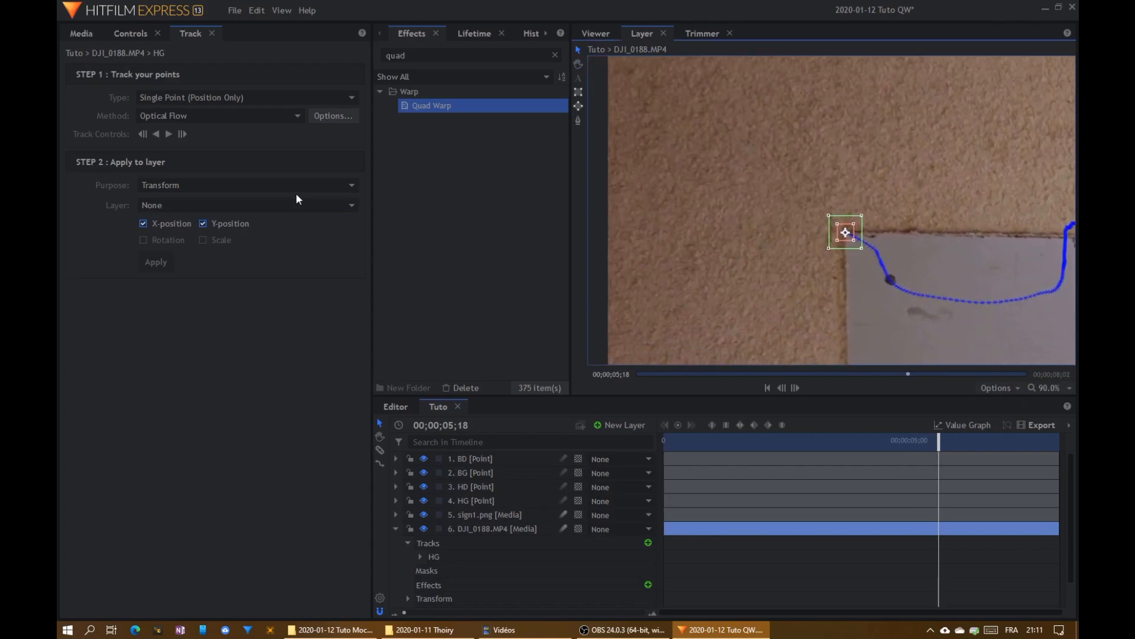
{"action": "left_click", "coordinate": [168, 134]}
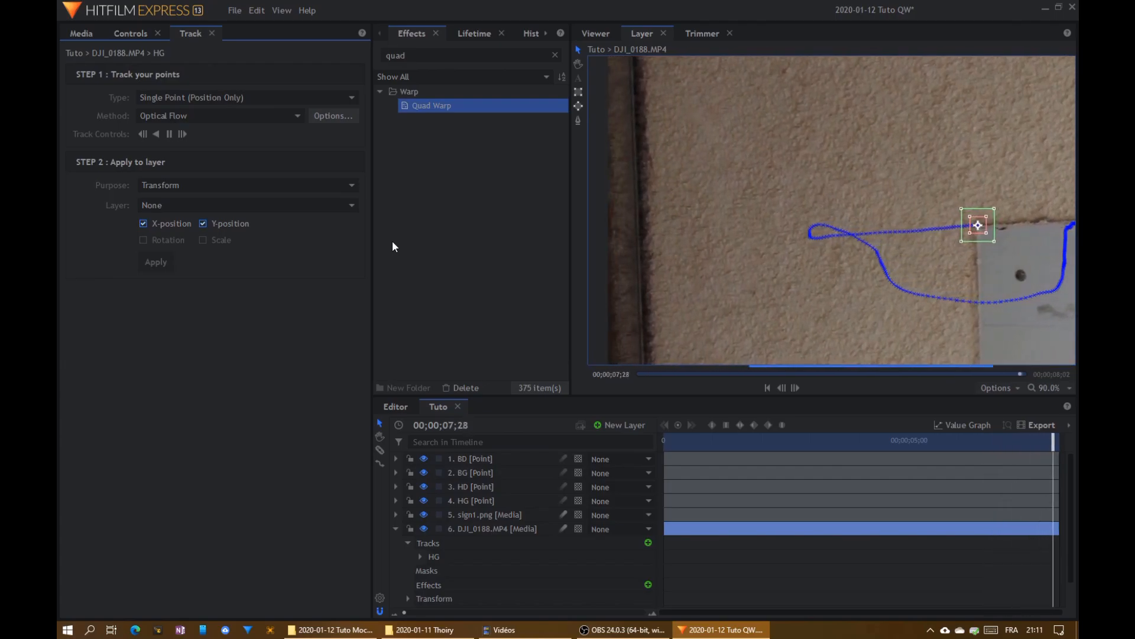
{"action": "left_click_drag", "start_coordinate": [1063, 438], "coordinate": [603, 442]}
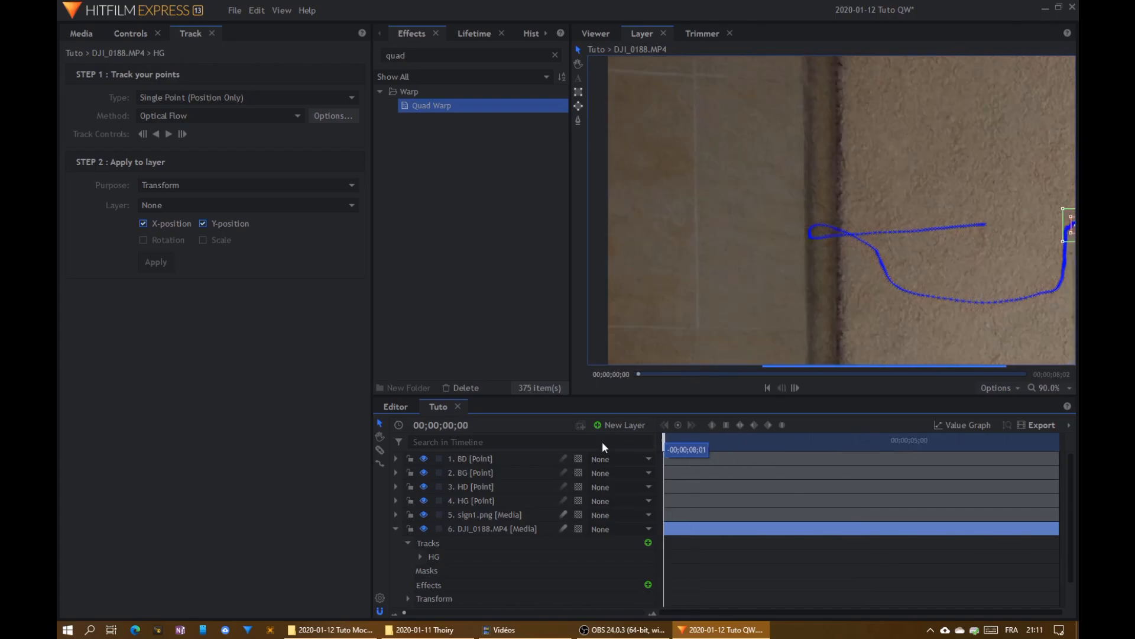
{"action": "left_click_drag", "start_coordinate": [980, 336], "coordinate": [743, 274]}
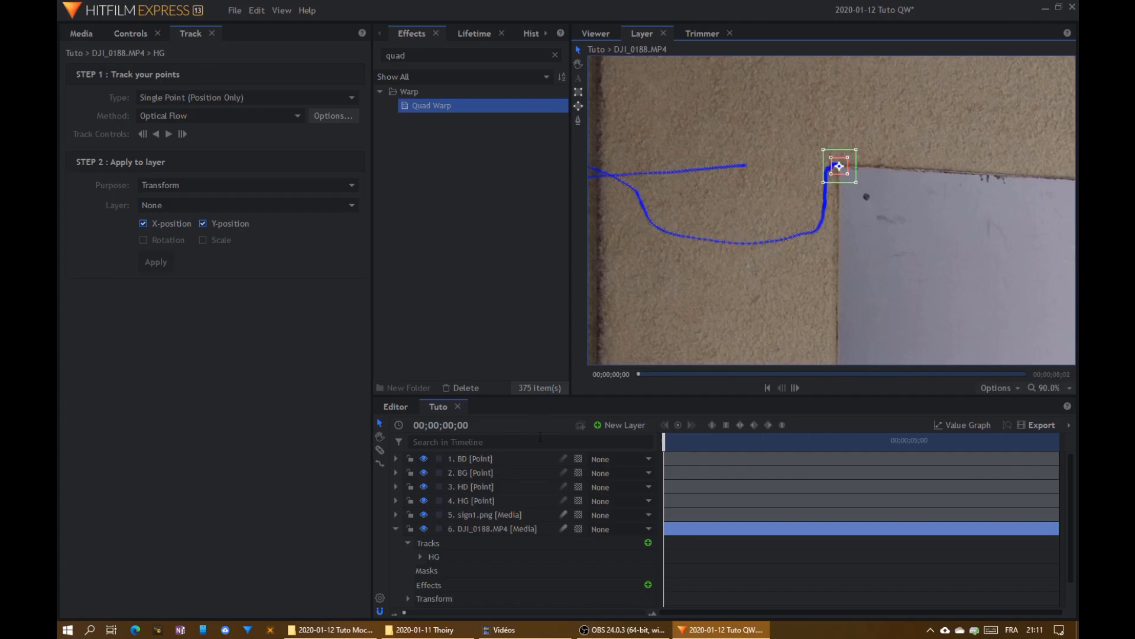
- Check where the HG point layer sits in the composition, and go back to the clip's tracks
{"action": "left_click", "coordinate": [464, 501]}
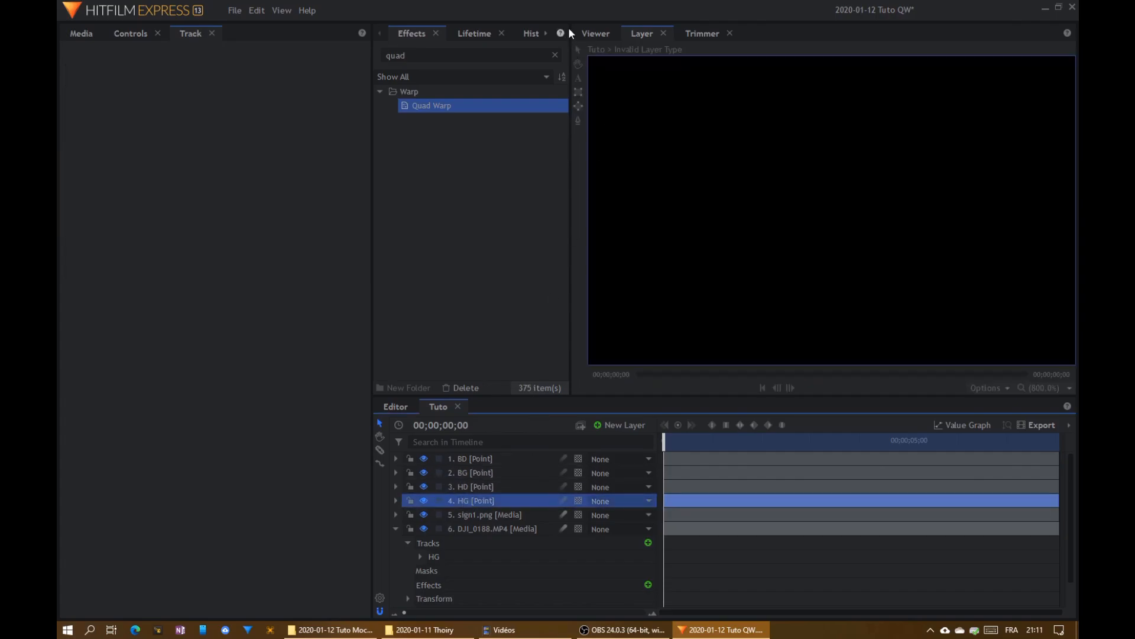
{"action": "left_click", "coordinate": [595, 33]}
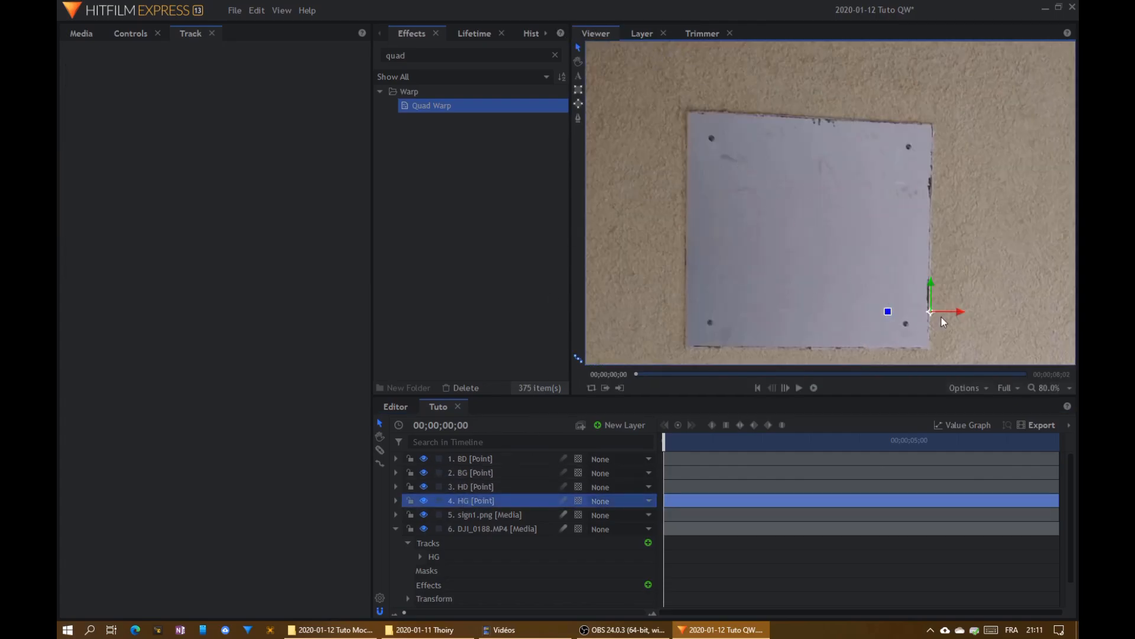
{"action": "left_click", "coordinate": [644, 32]}
{"action": "left_click", "coordinate": [483, 545]}
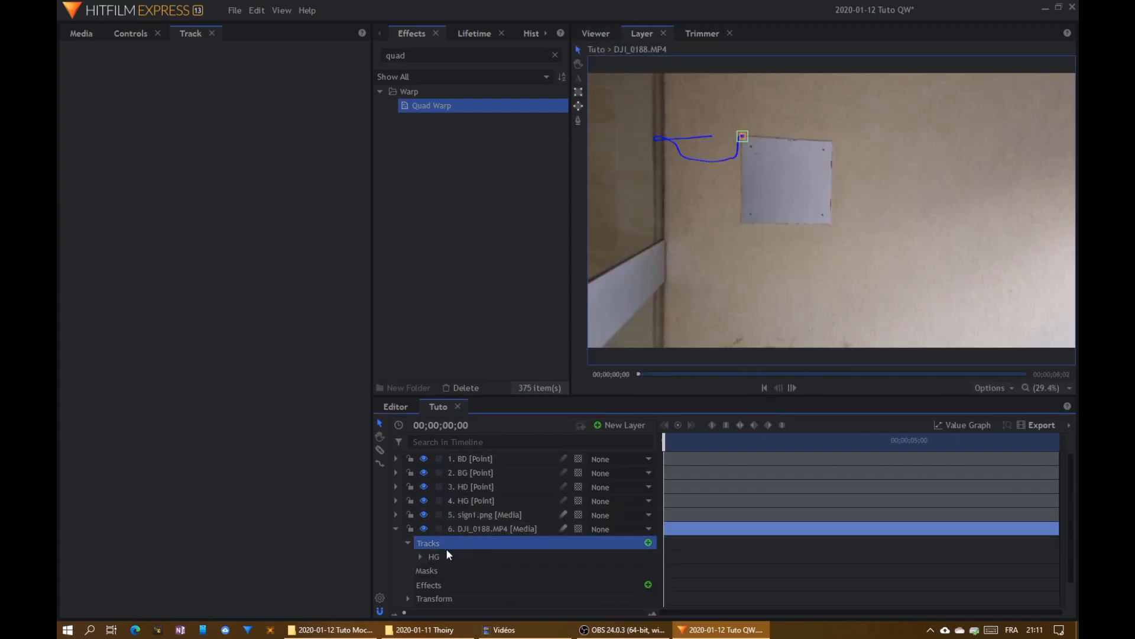
- Apply the HG track's X and Y position to the HG point layer and inspect the point in the composition
{"action": "left_click", "coordinate": [446, 554]}
{"action": "left_click", "coordinate": [158, 206]}
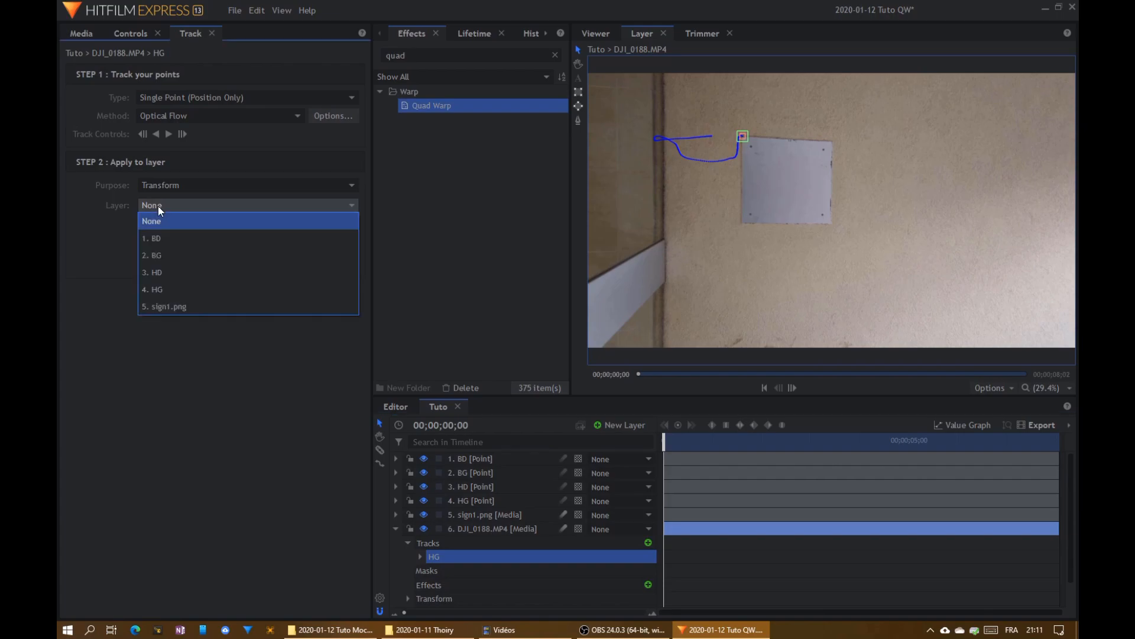
{"action": "left_click", "coordinate": [162, 289]}
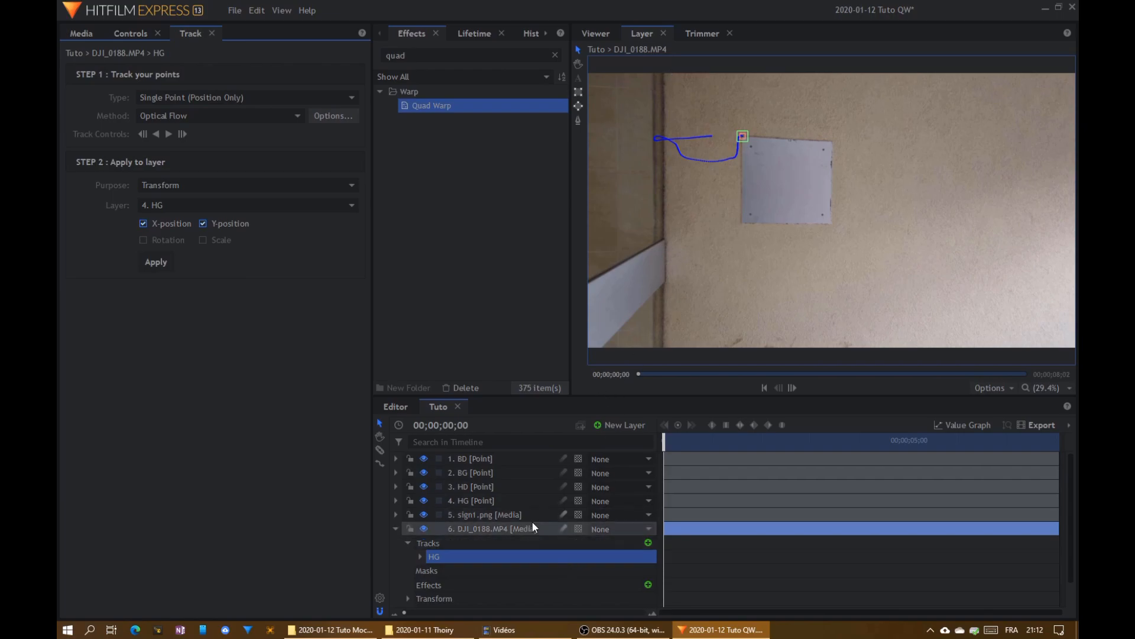
{"action": "left_click", "coordinate": [599, 35]}
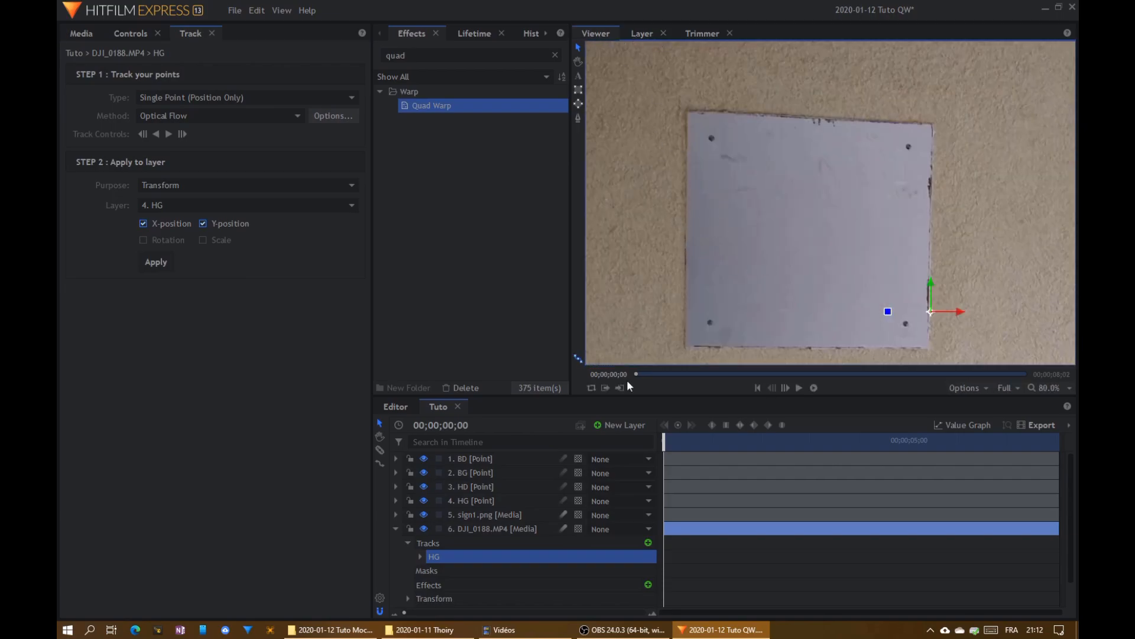
{"action": "left_click", "coordinate": [476, 502]}
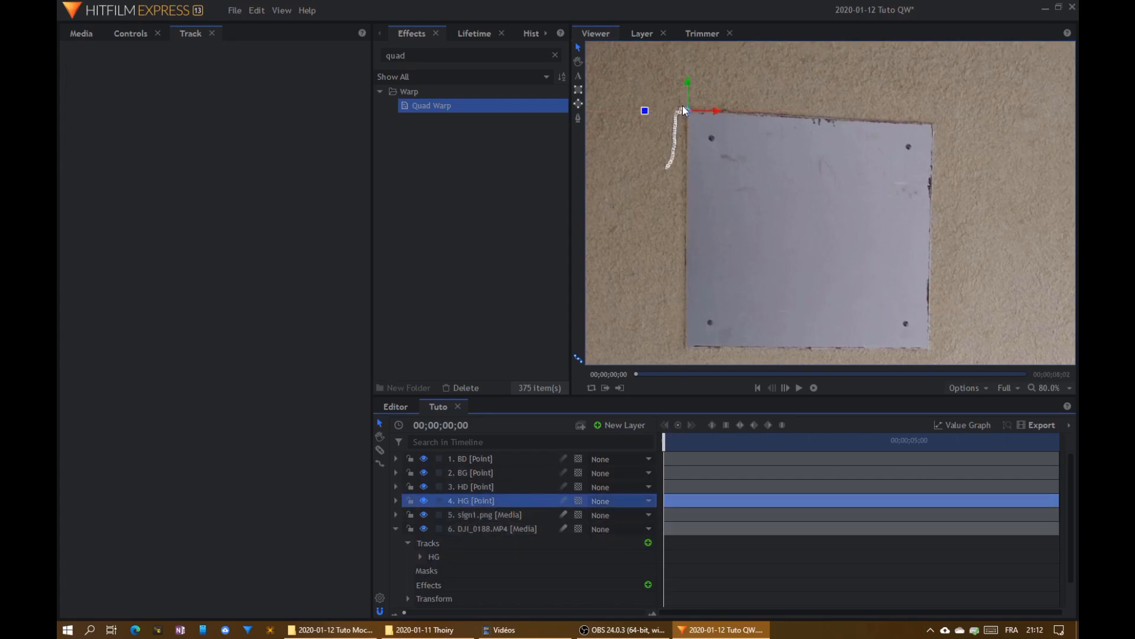
{"action": "mouse_move", "coordinate": [665, 436]}
{"action": "left_mouse_down"}
{"action": "mouse_move", "coordinate": [929, 437]}
{"action": "mouse_move", "coordinate": [665, 437]}
{"action": "left_mouse_up"}
- Add a second tracker to DJI_0188.MP4 near the plate's top-right corner and name it HD
{"action": "left_click", "coordinate": [529, 543]}
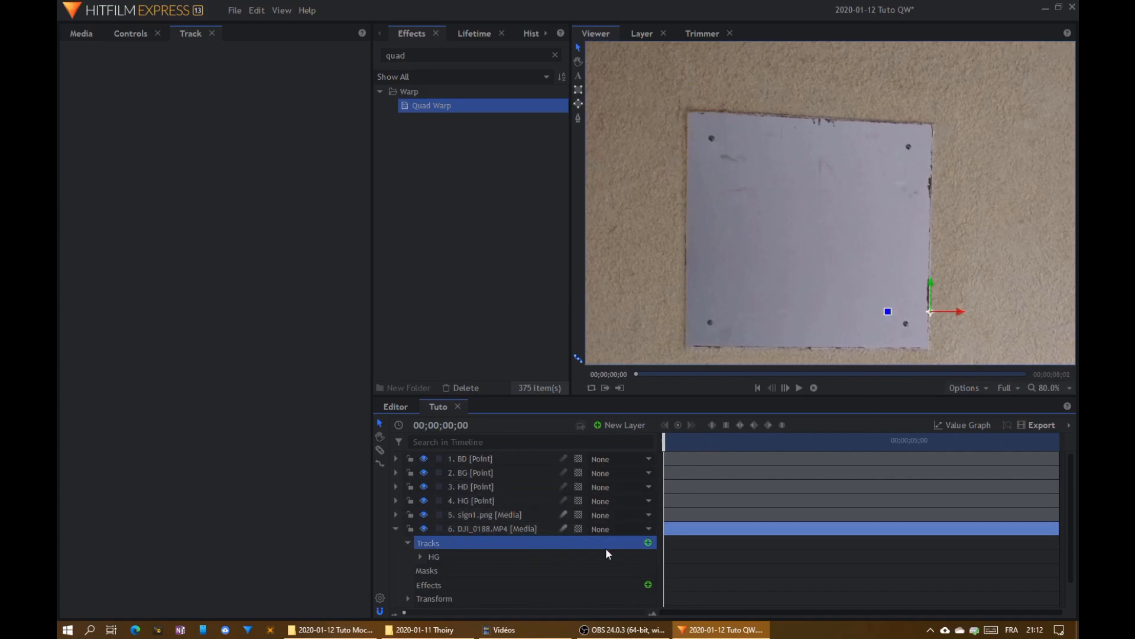
{"action": "left_click", "coordinate": [648, 543]}
{"action": "scroll", "coordinate": [874, 190], "scroll_direction": "up", "scroll_amount": 6}
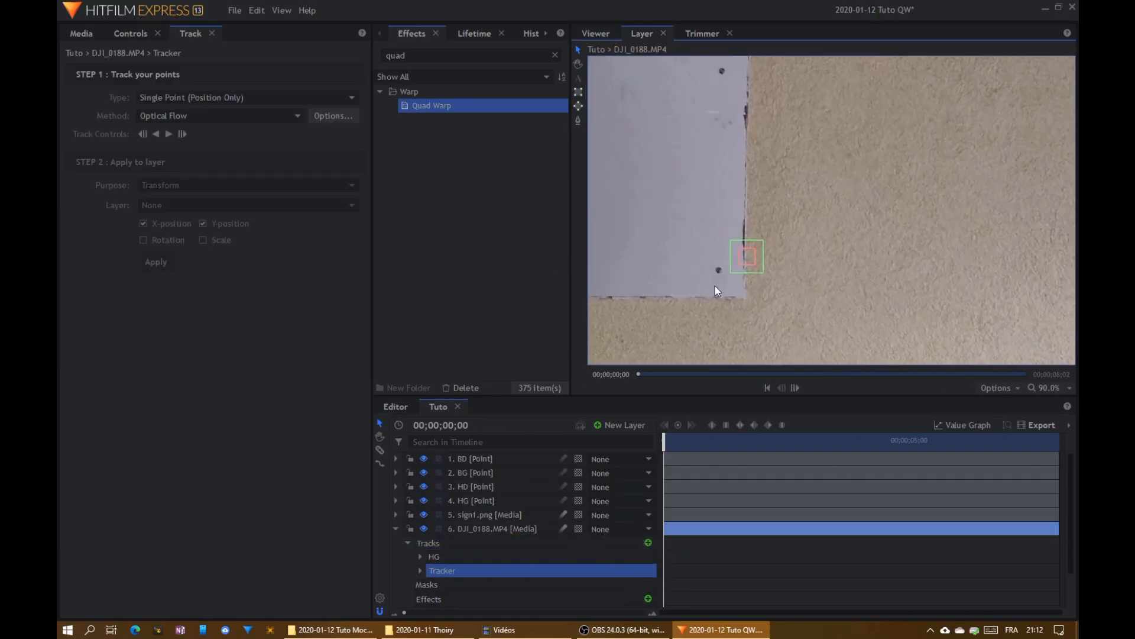
{"action": "left_click_drag", "start_coordinate": [759, 260], "coordinate": [766, 92]}
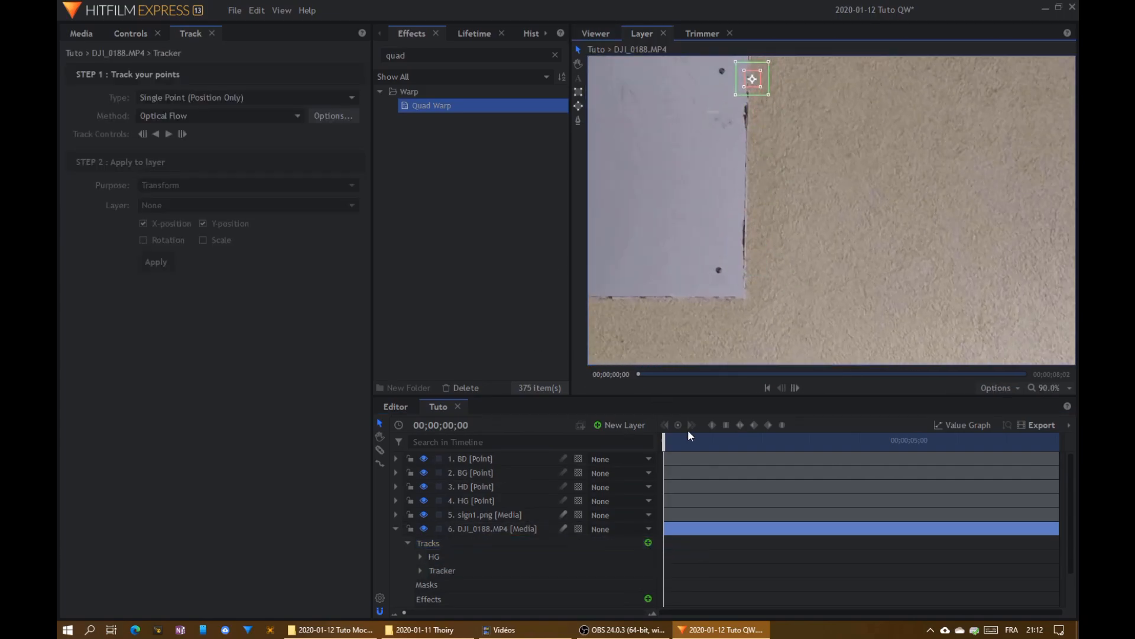
{"action": "left_click", "coordinate": [483, 569]}
{"action": "left_click", "coordinate": [484, 568]}
{"action": "type", "text": "HD"}
{"action": "key", "text": "Return"}
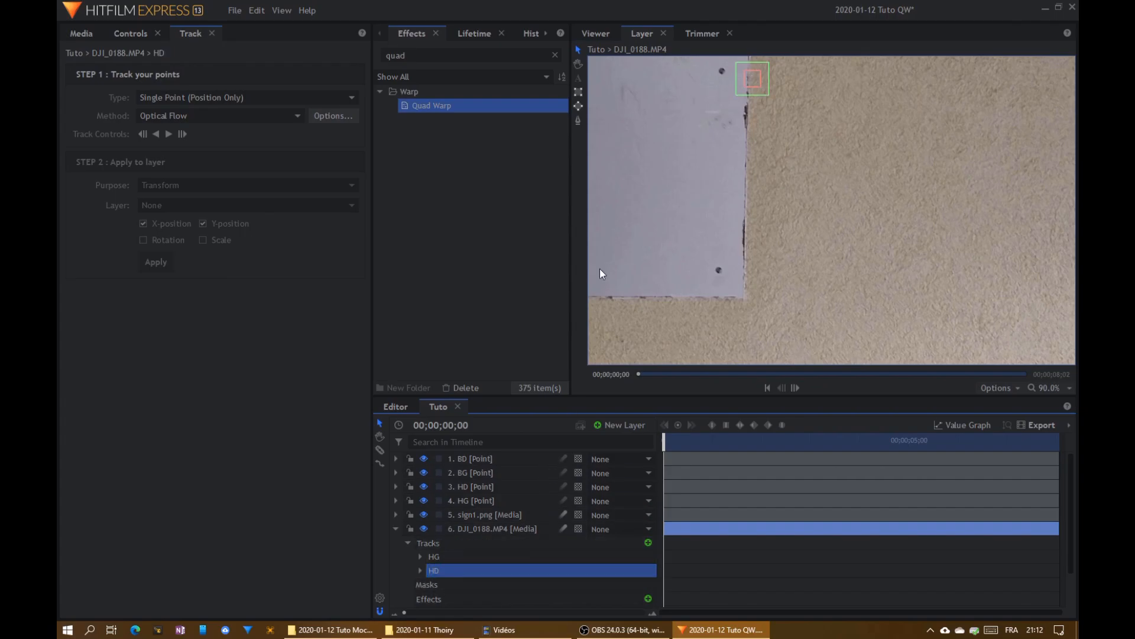
- Center the HD tracker precisely on the top-right corner of the plate
{"action": "left_click_drag", "start_coordinate": [701, 194], "coordinate": [754, 370]}
{"action": "scroll", "coordinate": [807, 249], "scroll_direction": "up", "scroll_amount": 6}
{"action": "left_click_drag", "start_coordinate": [817, 279], "coordinate": [810, 199]}
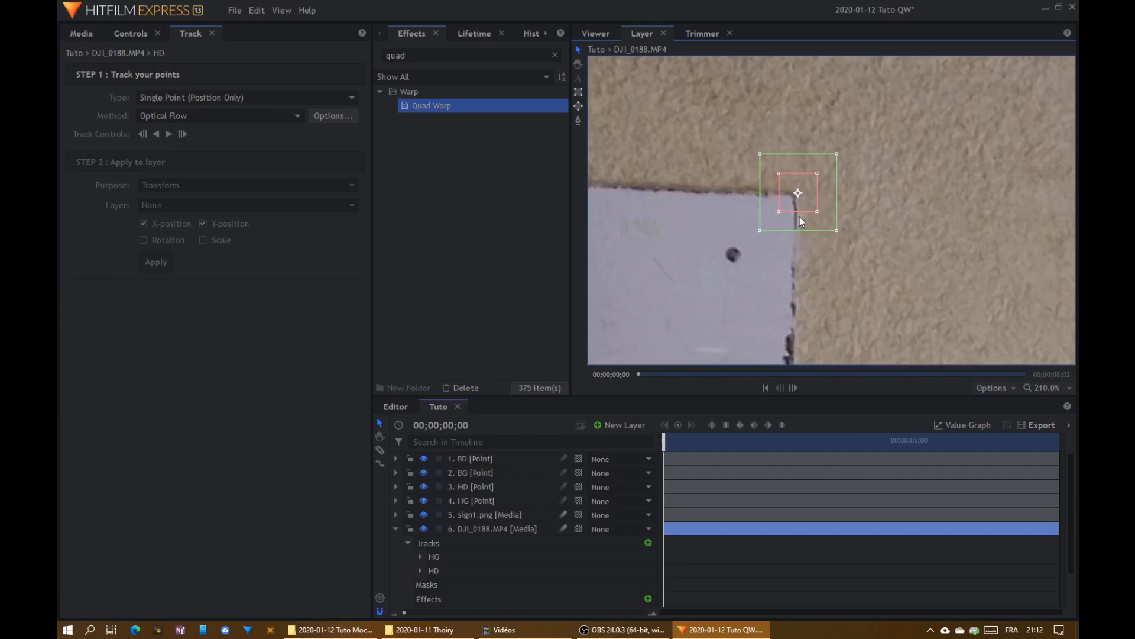
- Track the HD point forward to the end of the clip and apply its X and Y position to the HD point layer
{"action": "left_click", "coordinate": [168, 135]}
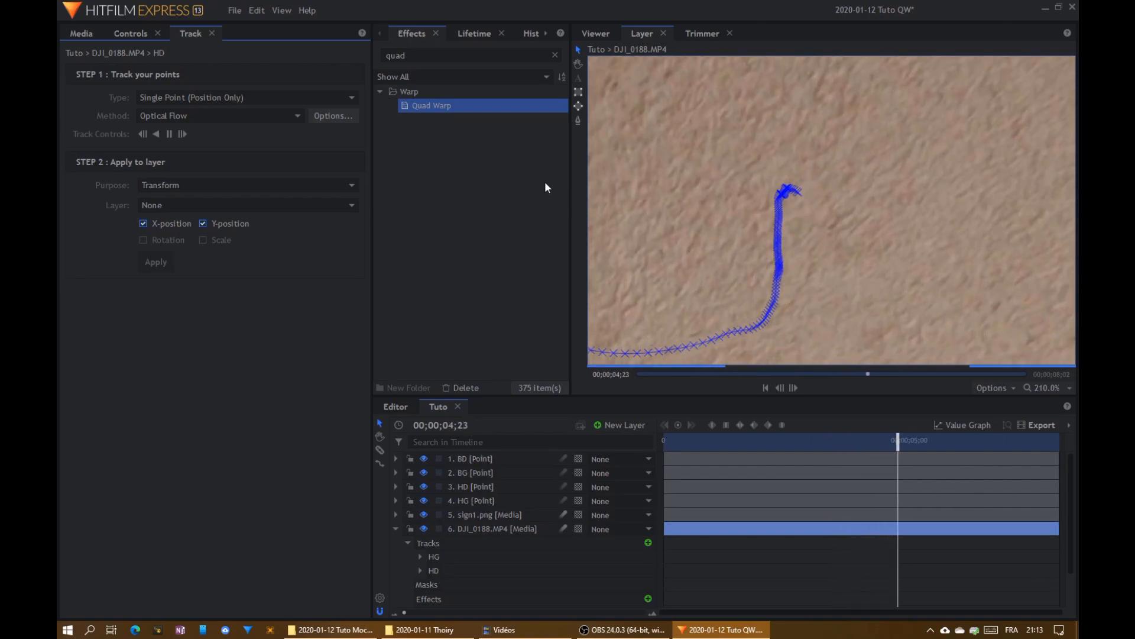
{"action": "scroll", "coordinate": [735, 252], "scroll_direction": "down", "scroll_amount": 3}
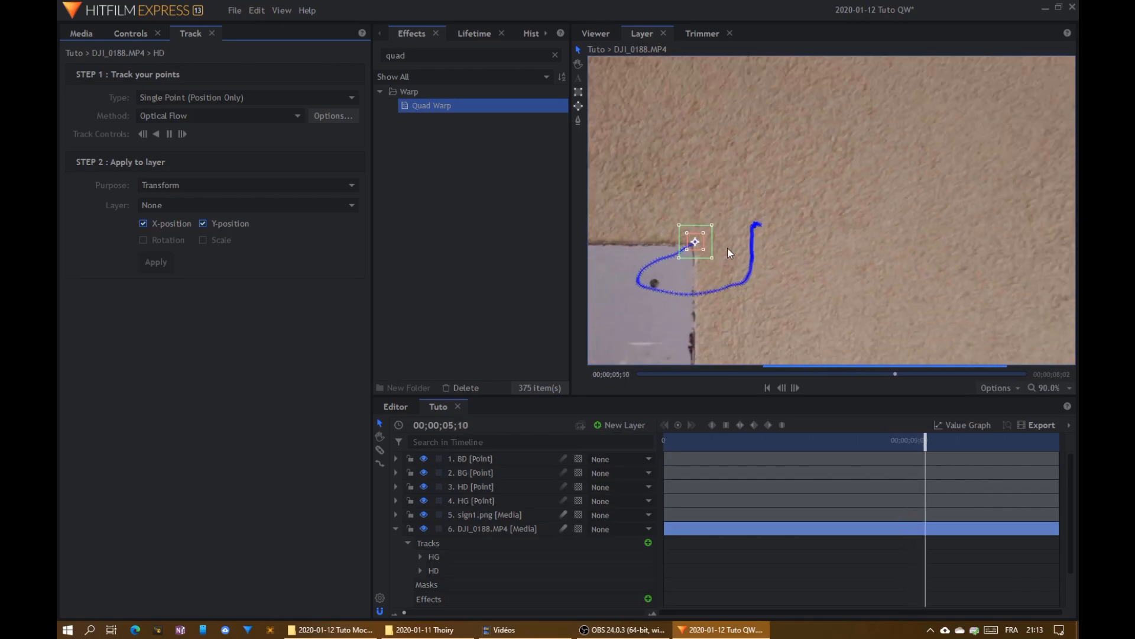
{"action": "scroll", "coordinate": [735, 250], "scroll_direction": "down", "scroll_amount": 2}
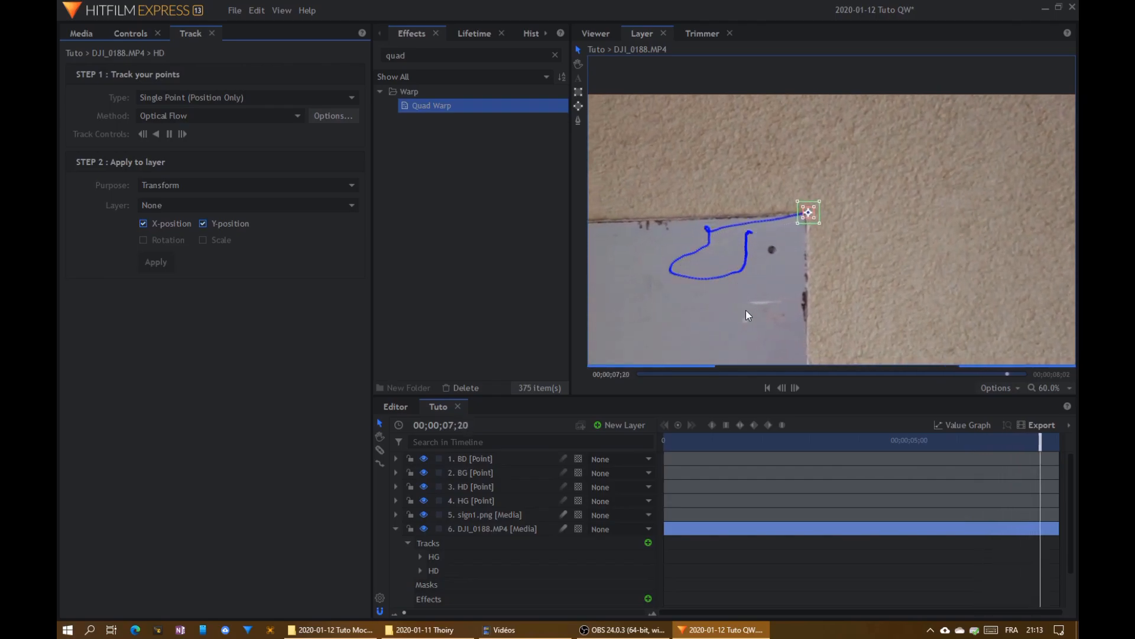
{"action": "left_click", "coordinate": [210, 205]}
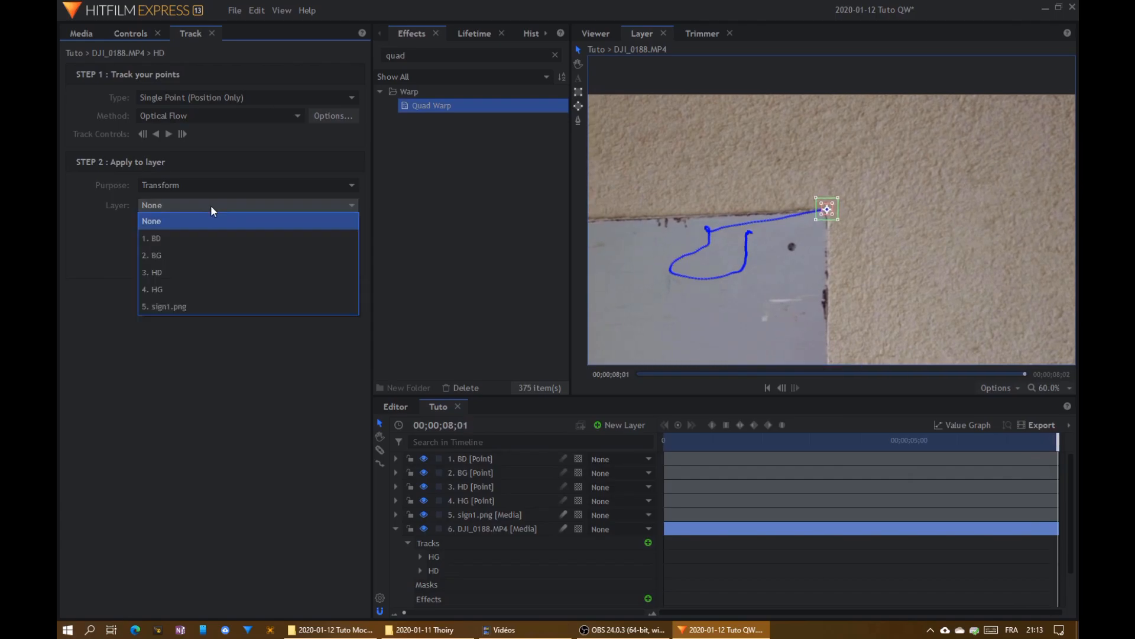
{"action": "left_click", "coordinate": [159, 272]}
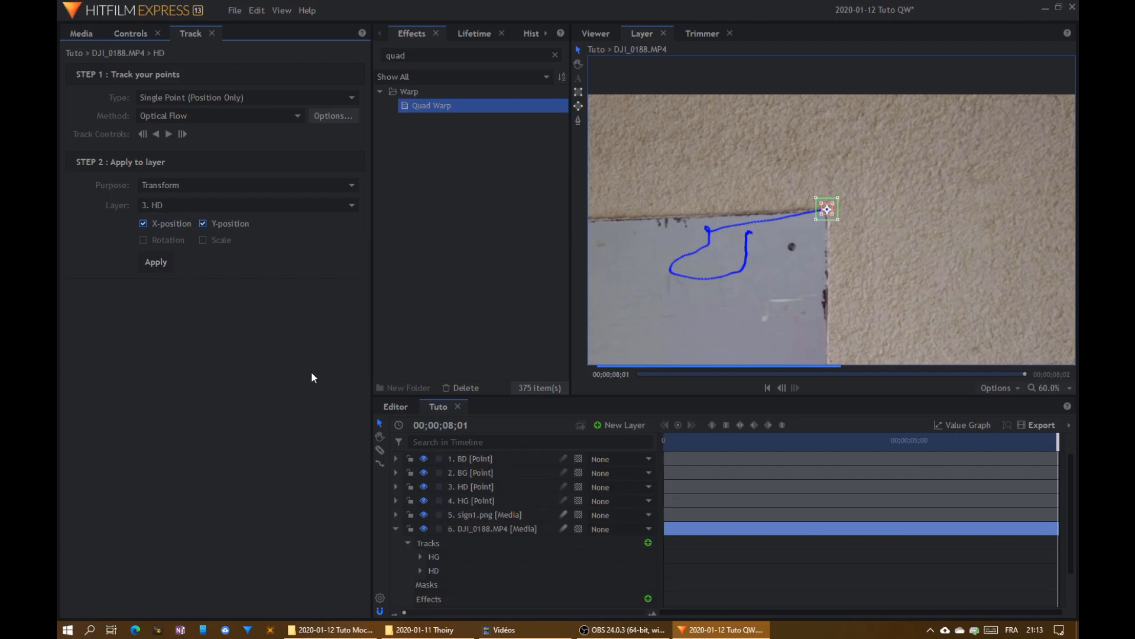
- Add a third tracker to the DJI_0188.MP4 layer and name it BG
{"action": "left_click", "coordinate": [649, 542]}
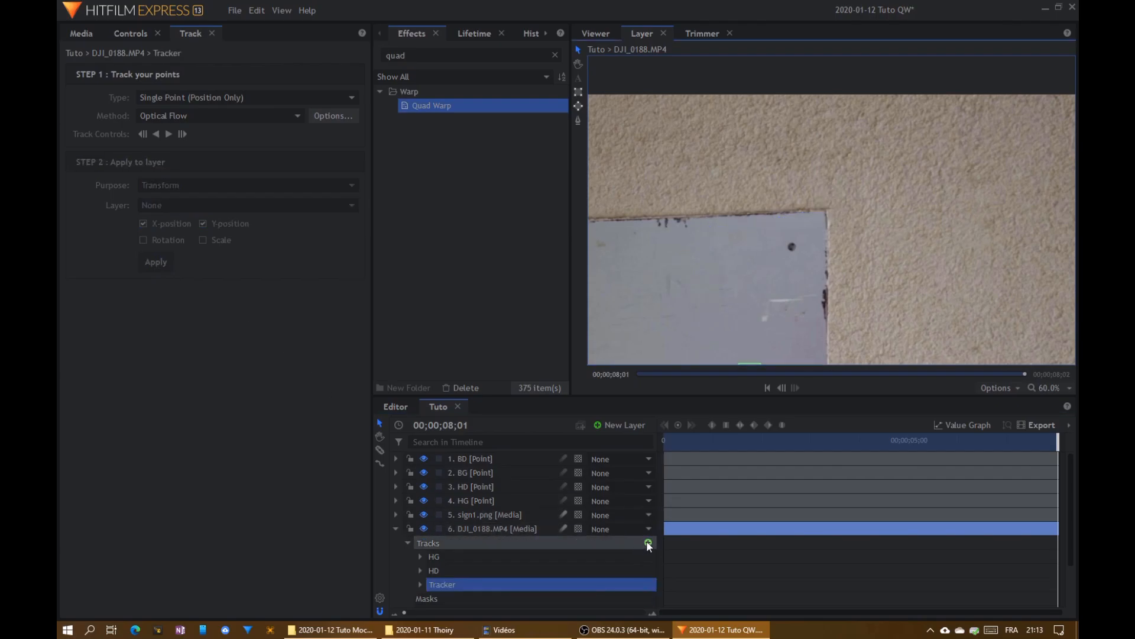
{"action": "double_click", "coordinate": [494, 584]}
{"action": "type", "text": "BG"}
{"action": "key", "text": "Return"}
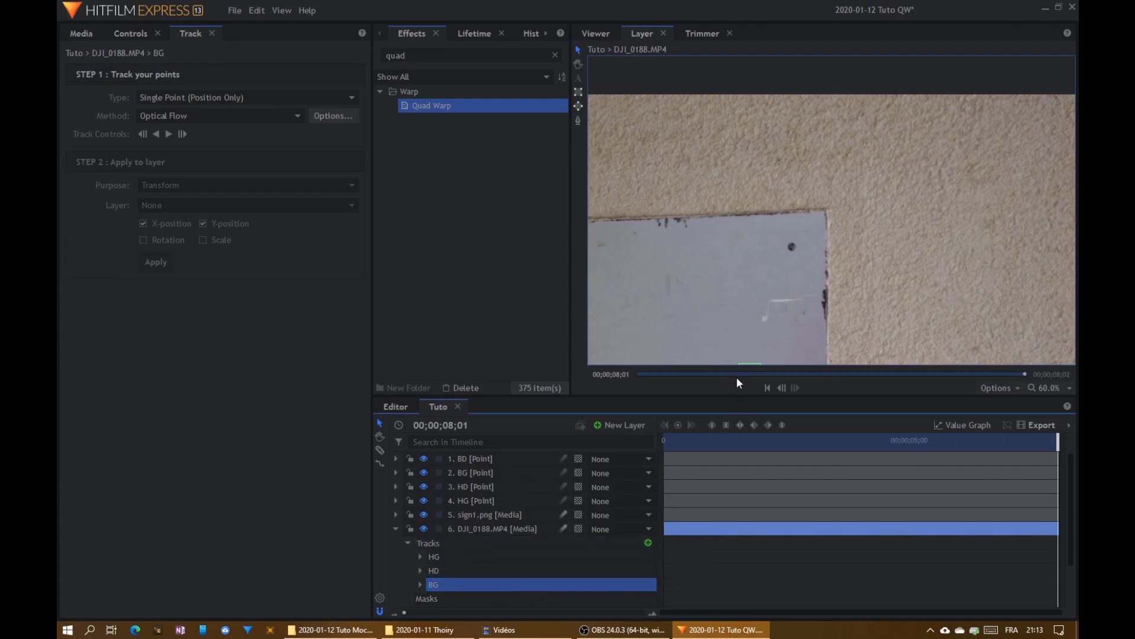
- Return to the clip's first frame and center the BG tracker precisely on the plate's bottom-left corner
{"action": "left_click_drag", "start_coordinate": [736, 375], "coordinate": [524, 379]}
{"action": "left_click_drag", "start_coordinate": [644, 335], "coordinate": [857, 233]}
{"action": "scroll", "coordinate": [816, 289], "scroll_direction": "down", "scroll_amount": 4}
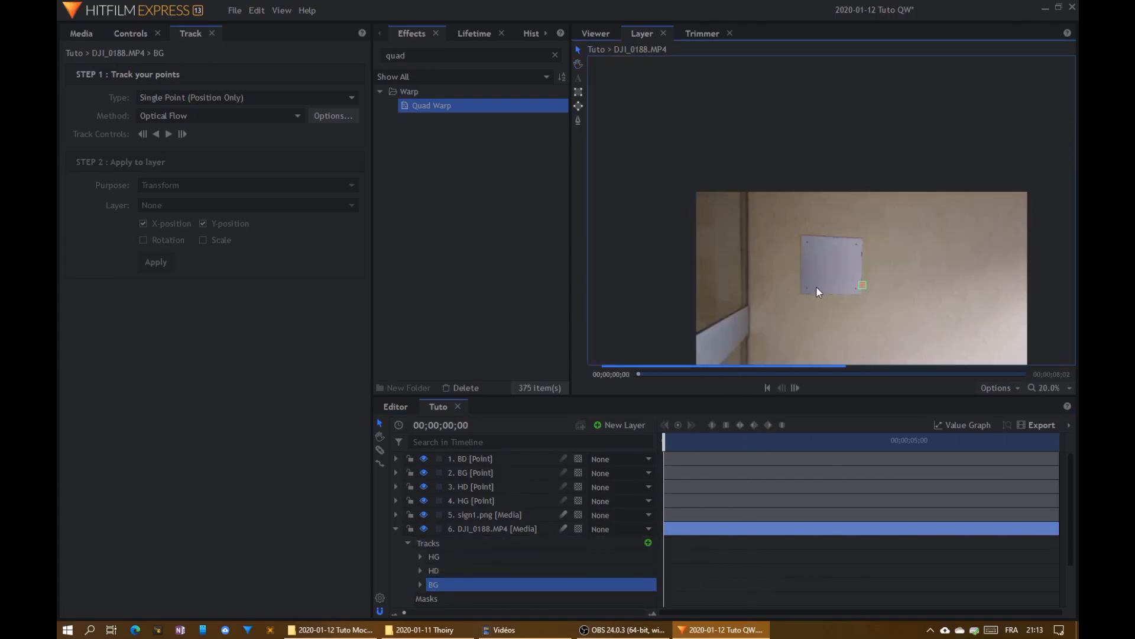
{"action": "scroll", "coordinate": [818, 292], "scroll_direction": "up", "scroll_amount": 5}
{"action": "left_click_drag", "start_coordinate": [1062, 259], "coordinate": [725, 322]}
{"action": "scroll", "coordinate": [732, 302], "scroll_direction": "up", "scroll_amount": 3}
{"action": "scroll", "coordinate": [731, 303], "scroll_direction": "up", "scroll_amount": 1}
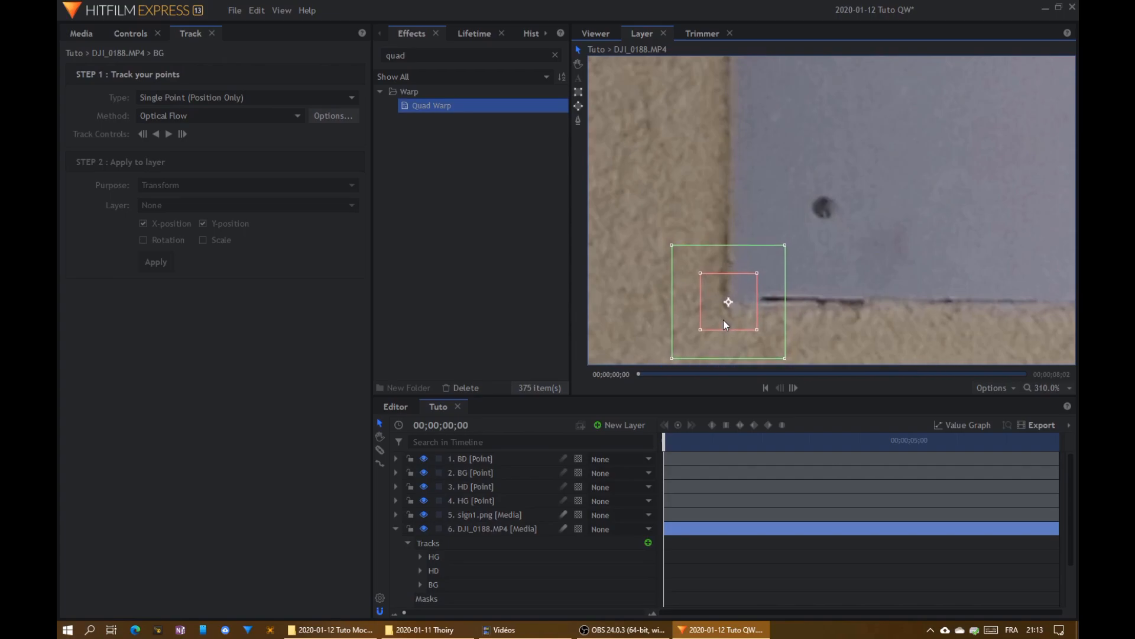
- Track the BG point forward to the end of the clip, apply its X and Y position to the BG point layer, and save
{"action": "scroll", "coordinate": [702, 242], "scroll_direction": "down", "scroll_amount": 5}
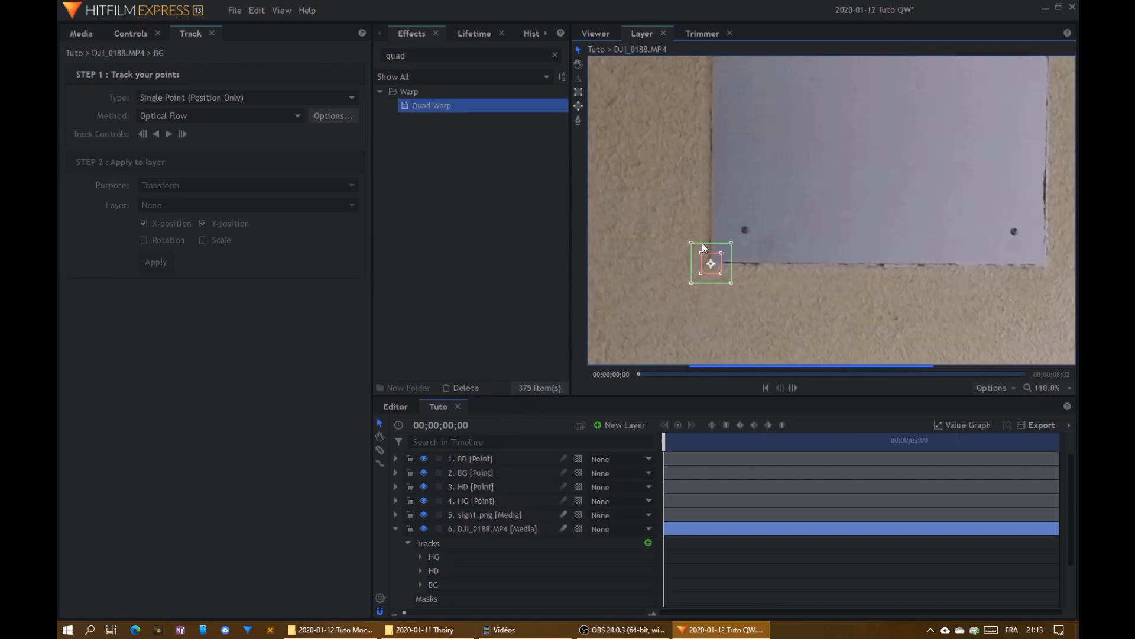
{"action": "left_click", "coordinate": [168, 133]}
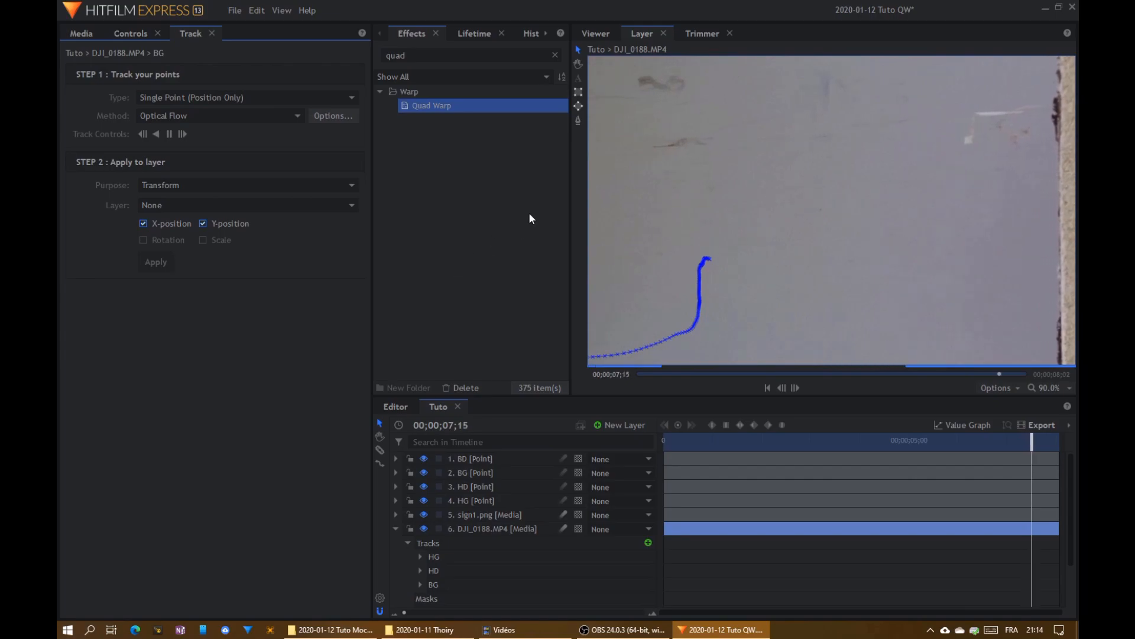
{"action": "scroll", "coordinate": [683, 276], "scroll_direction": "down", "scroll_amount": 2}
{"action": "scroll", "coordinate": [683, 275], "scroll_direction": "up", "scroll_amount": 1}
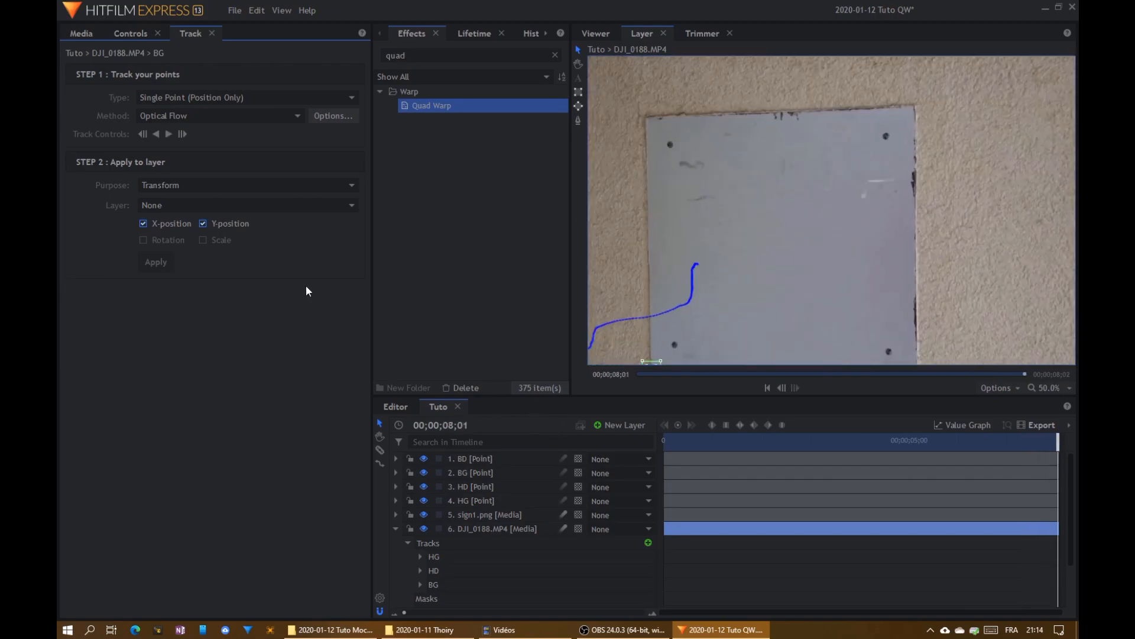
{"action": "left_click", "coordinate": [201, 206]}
{"action": "left_click", "coordinate": [165, 256]}
{"action": "key", "text": "ctrl+s"}
- Add a fourth tracker to DJI_0188.MP4 and center it on the plate's bottom-right corner at the first frame
{"action": "left_click", "coordinate": [647, 543]}
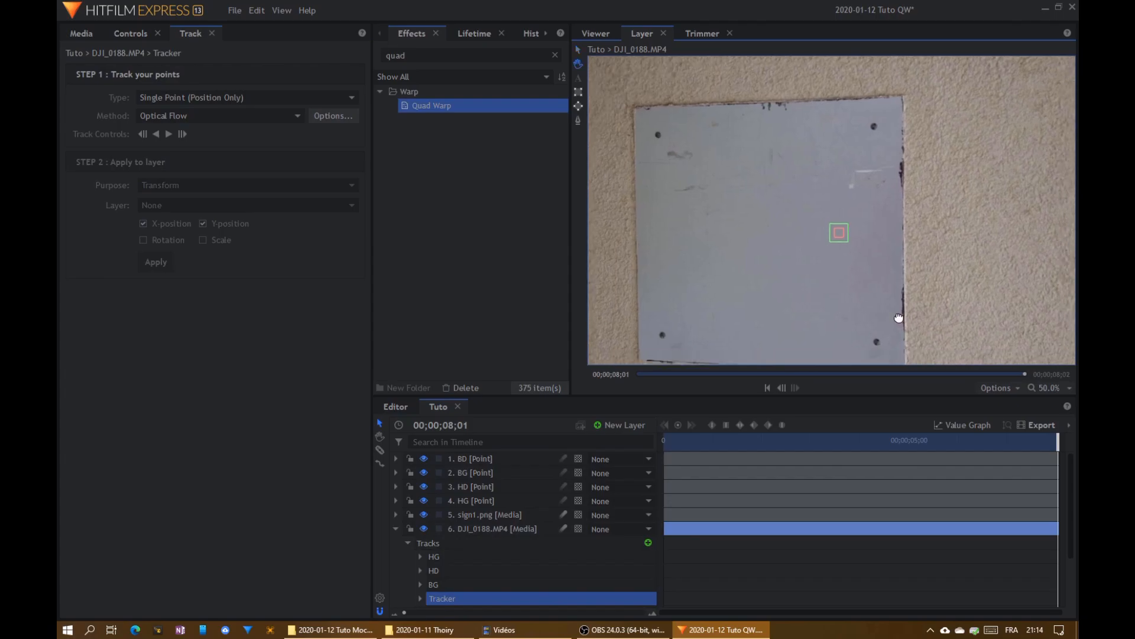
{"action": "left_click_drag", "start_coordinate": [682, 441], "coordinate": [642, 436]}
{"action": "scroll", "coordinate": [752, 175], "scroll_direction": "up", "scroll_amount": 7}
{"action": "left_click_drag", "start_coordinate": [796, 103], "coordinate": [779, 254]}
{"action": "left_click_drag", "start_coordinate": [771, 196], "coordinate": [765, 285]}
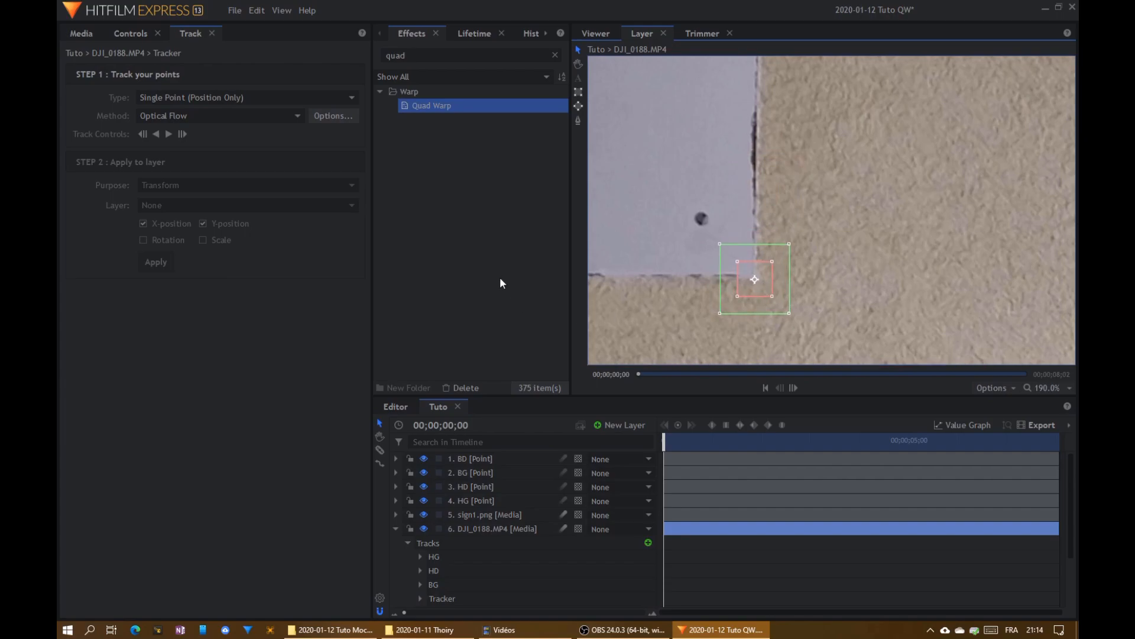
- Track the bottom-right corner forward to the end of the clip and apply its X and Y position to the BD point layer
{"action": "left_click", "coordinate": [169, 134]}
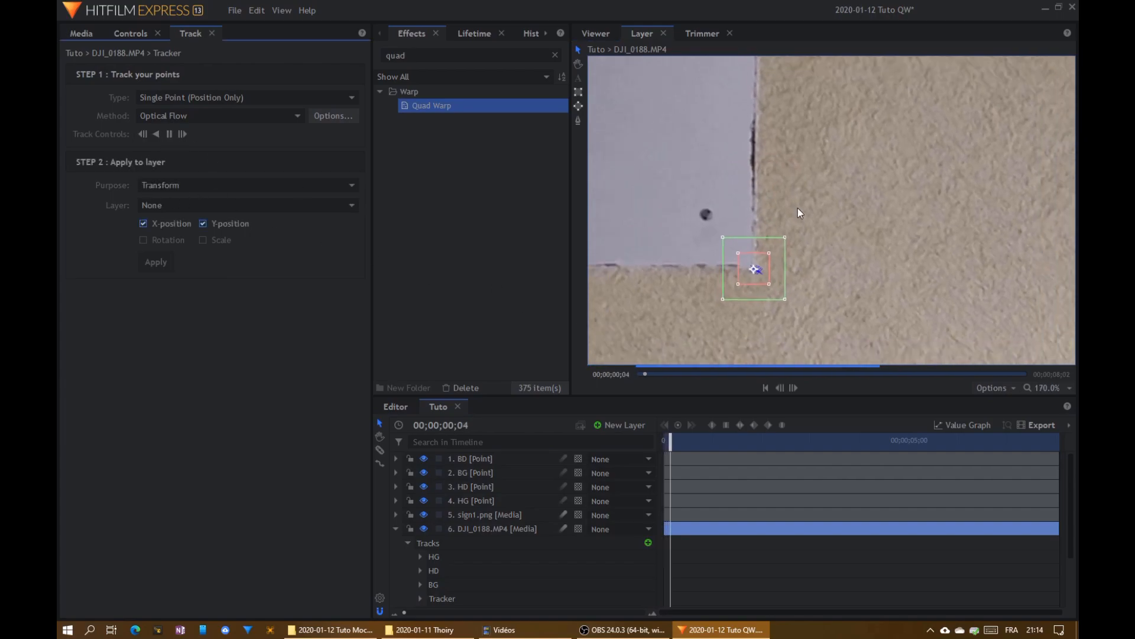
{"action": "scroll", "coordinate": [798, 210], "scroll_direction": "down", "scroll_amount": 4}
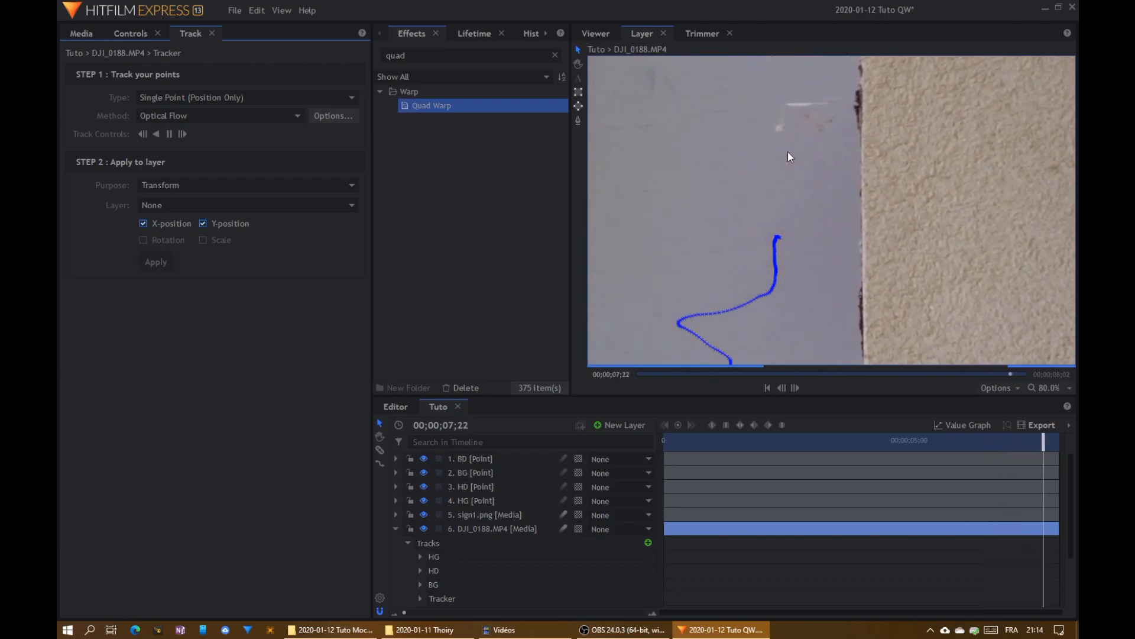
{"action": "scroll", "coordinate": [835, 269], "scroll_direction": "down", "scroll_amount": 4}
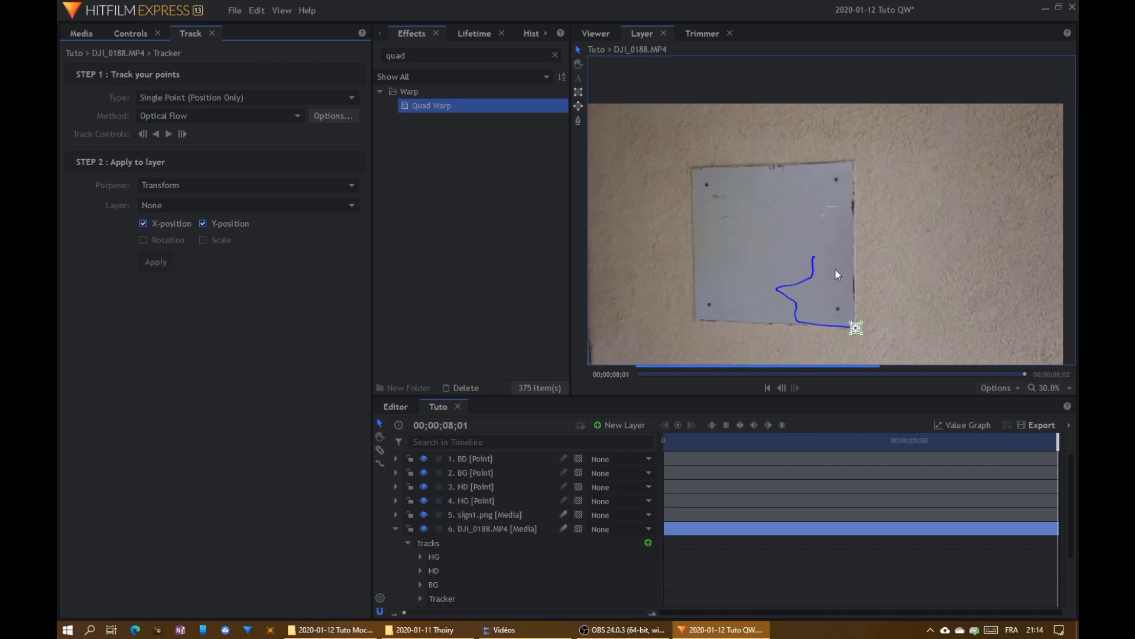
{"action": "left_click", "coordinate": [164, 206]}
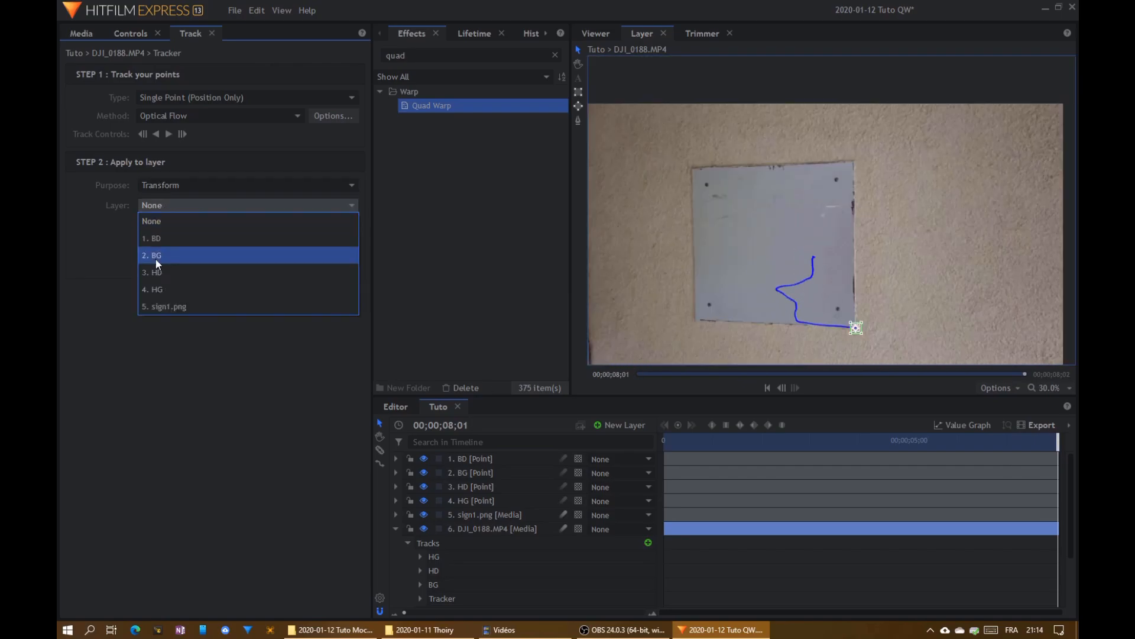
{"action": "left_click", "coordinate": [155, 240]}
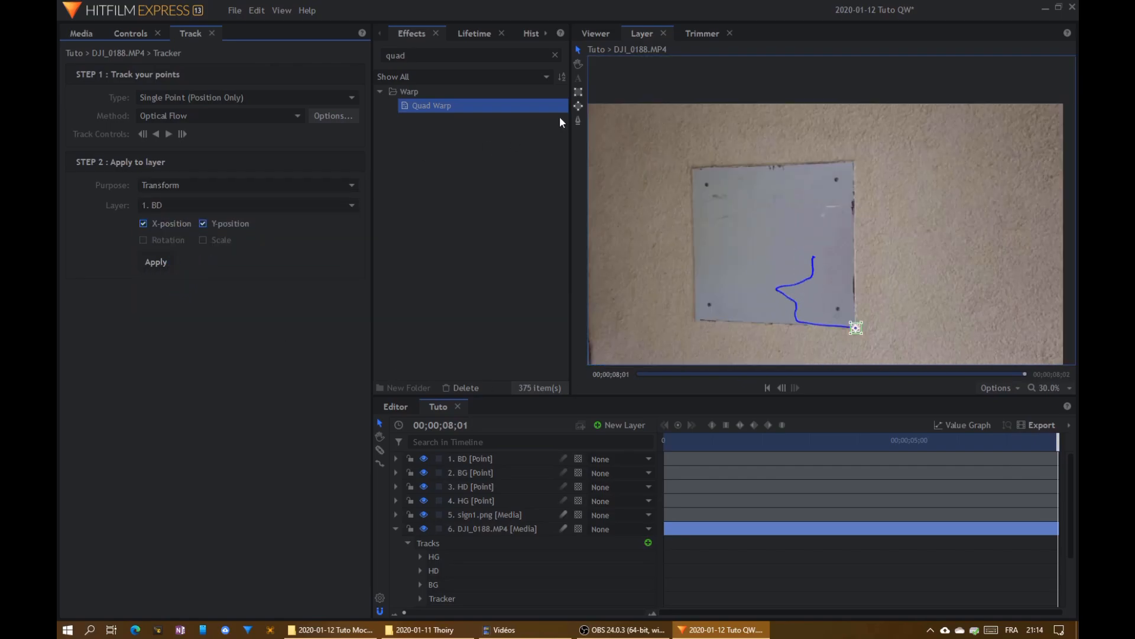
- Check the composite at the clip's end and start, and review the corner layer assignments of the Quad Warp on sign1.png
{"action": "left_click", "coordinate": [590, 34]}
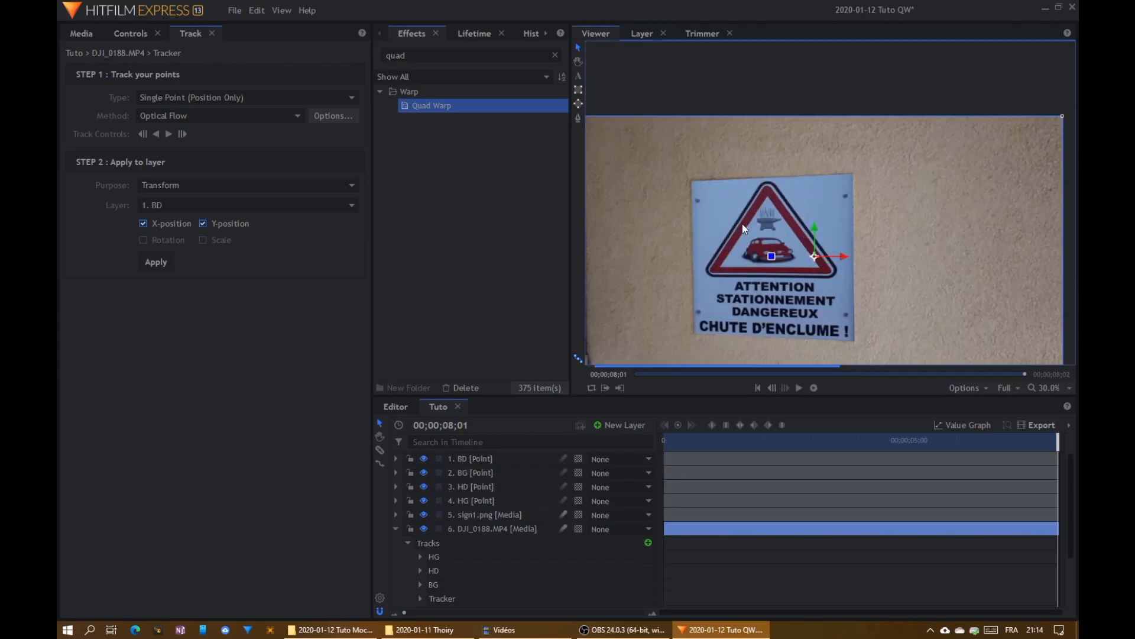
{"action": "left_click_drag", "start_coordinate": [898, 435], "coordinate": [661, 450]}
{"action": "left_click", "coordinate": [396, 528]}
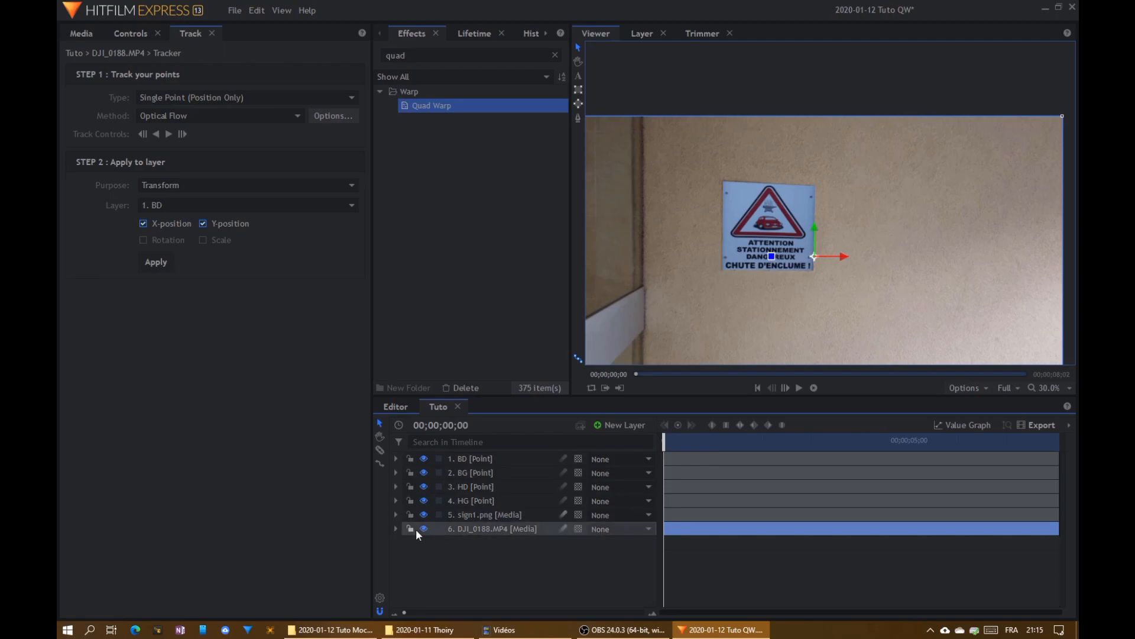
{"action": "left_click", "coordinate": [478, 515]}
{"action": "left_click", "coordinate": [124, 35]}
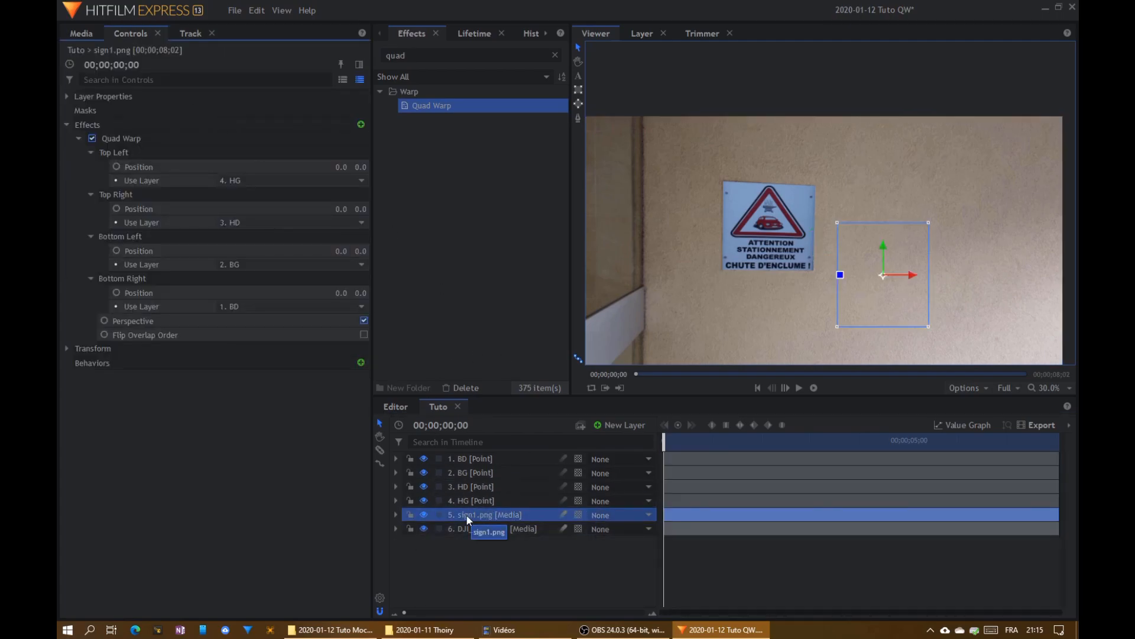
{"action": "left_click", "coordinate": [125, 139]}
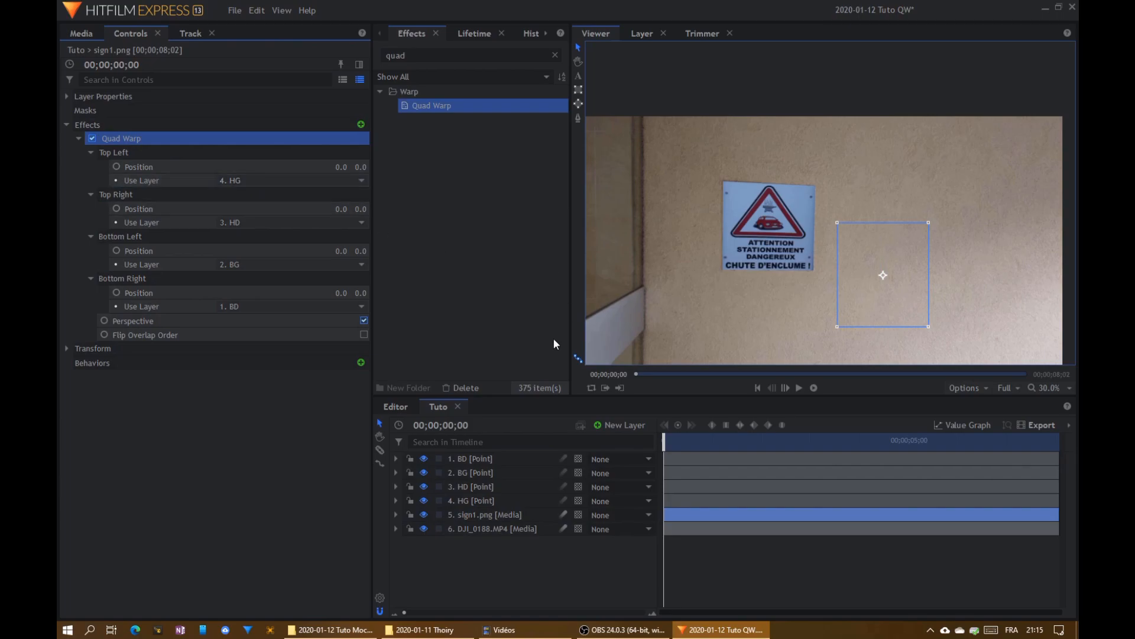
- Examine the motion paths of the four point layers and play the composite to check how the sign follows the plate
{"action": "left_click", "coordinate": [485, 459]}
{"action": "left_click", "coordinate": [480, 500], "text": "shift"}
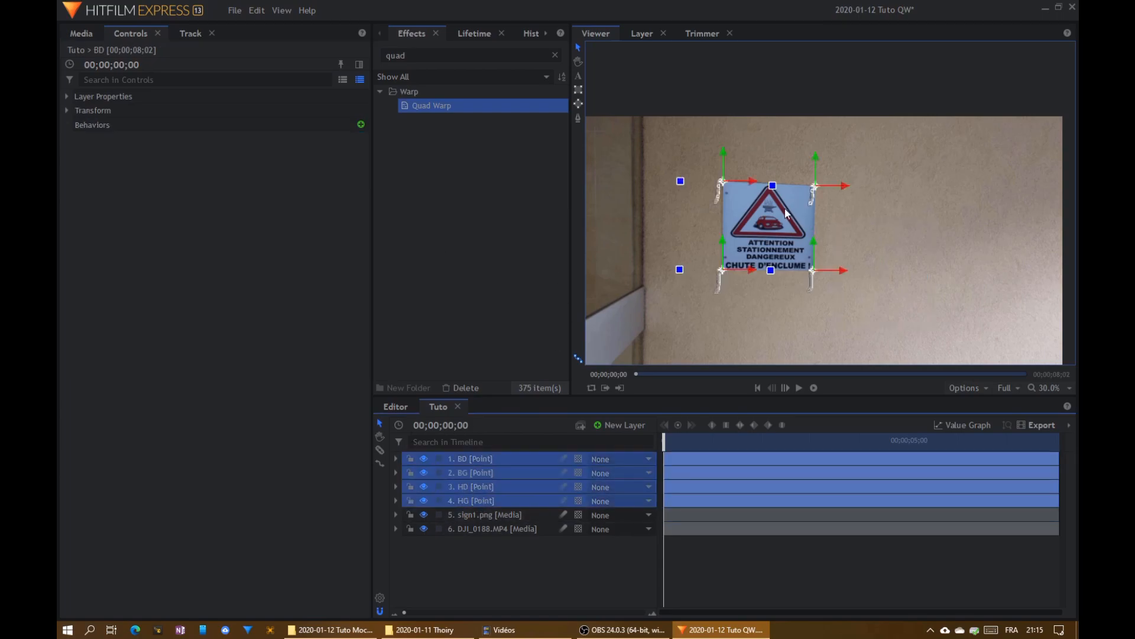
{"action": "scroll", "coordinate": [737, 229], "scroll_direction": "up", "scroll_amount": 4}
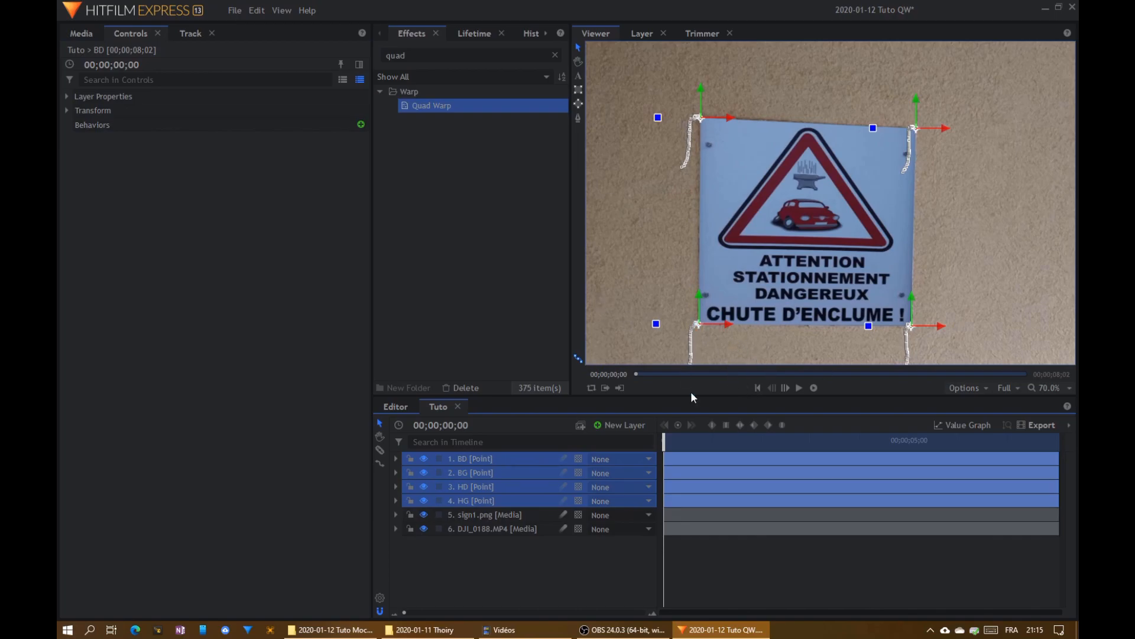
{"action": "left_click", "coordinate": [612, 580]}
{"action": "key", "text": "space"}
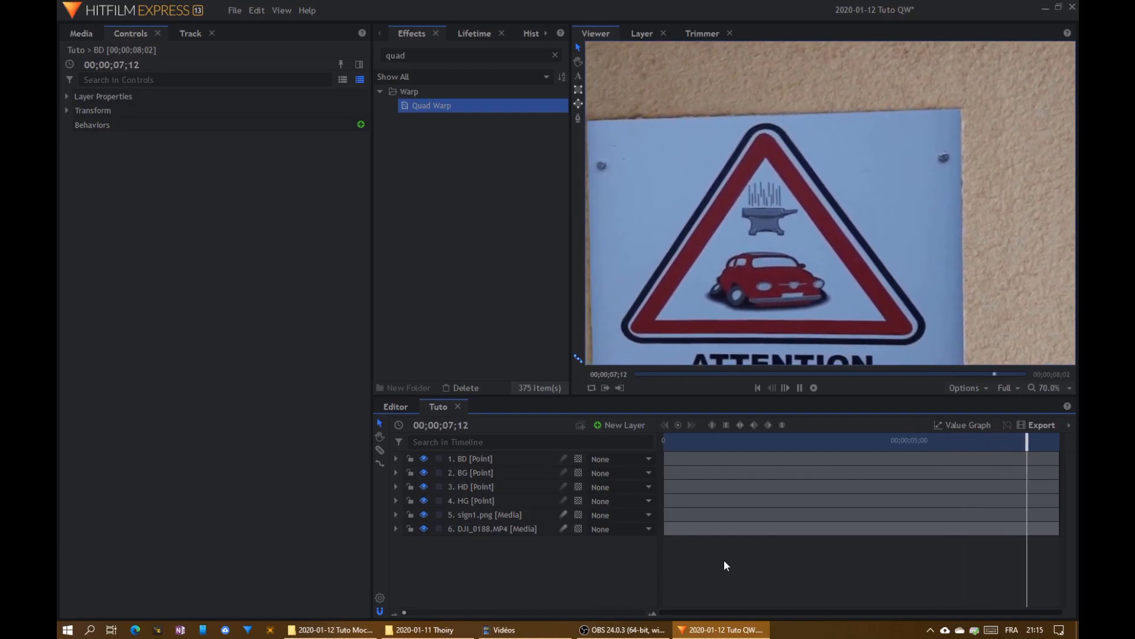
{"action": "scroll", "coordinate": [725, 304], "scroll_direction": "down", "scroll_amount": 3}
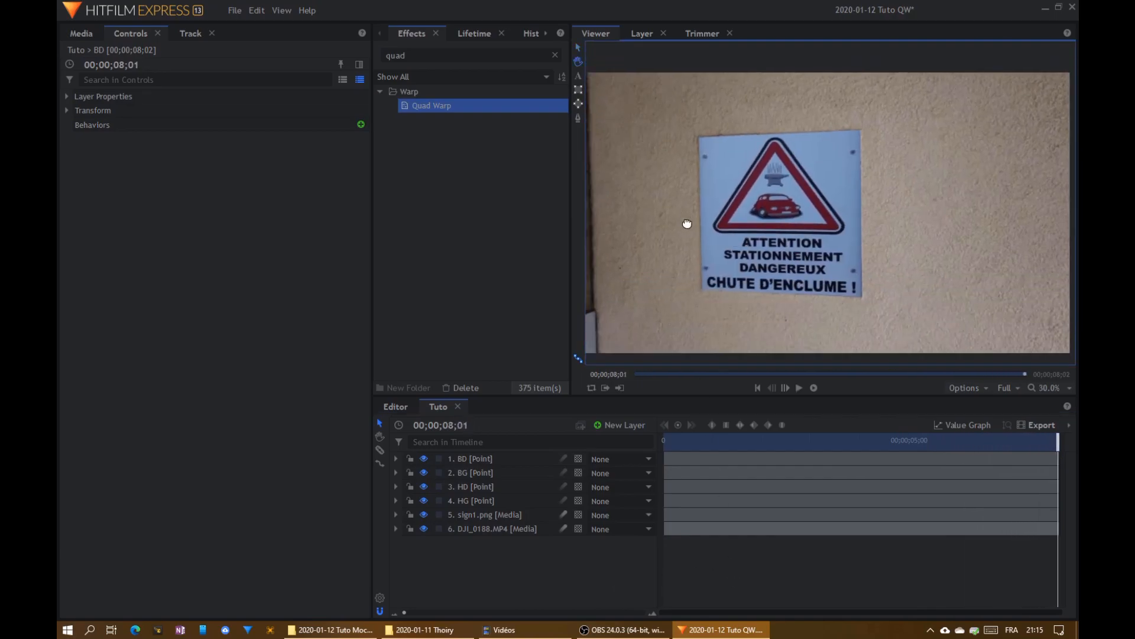
{"action": "scroll", "coordinate": [733, 238], "scroll_direction": "up", "scroll_amount": 2}
{"action": "left_click_drag", "start_coordinate": [701, 446], "coordinate": [609, 434]}
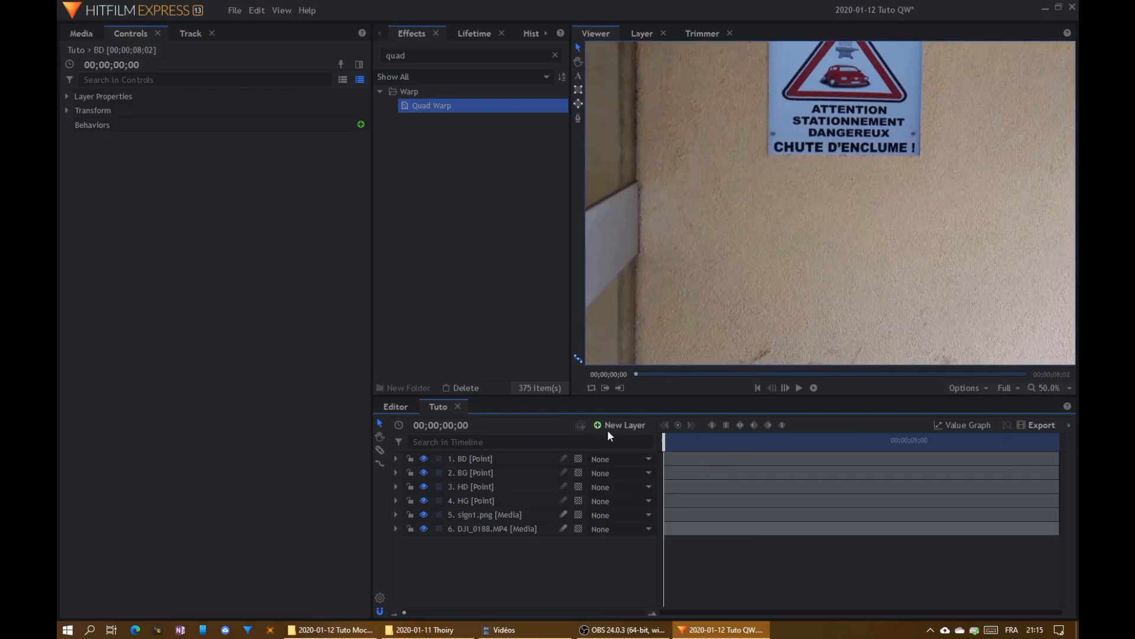
{"action": "left_click_drag", "start_coordinate": [792, 198], "coordinate": [912, 115]}
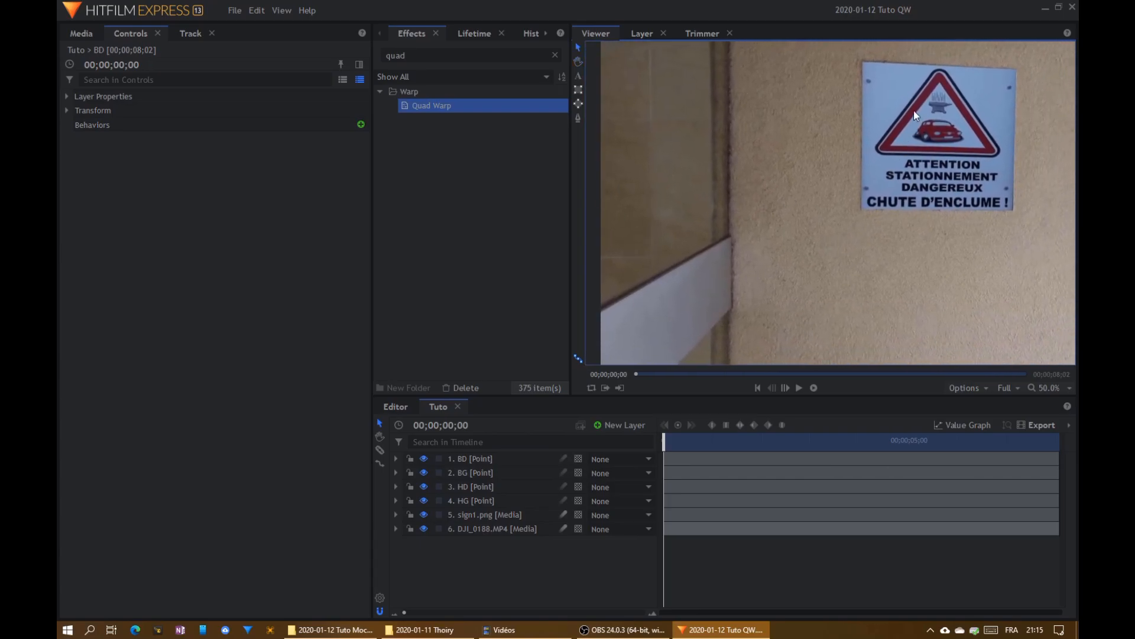
- Search the effects for "white", add White Balance after Quad Warp on the sign1.png layer, and expand its settings
{"action": "left_click_drag", "start_coordinate": [860, 258], "coordinate": [739, 371]}
{"action": "left_click", "coordinate": [436, 55]}
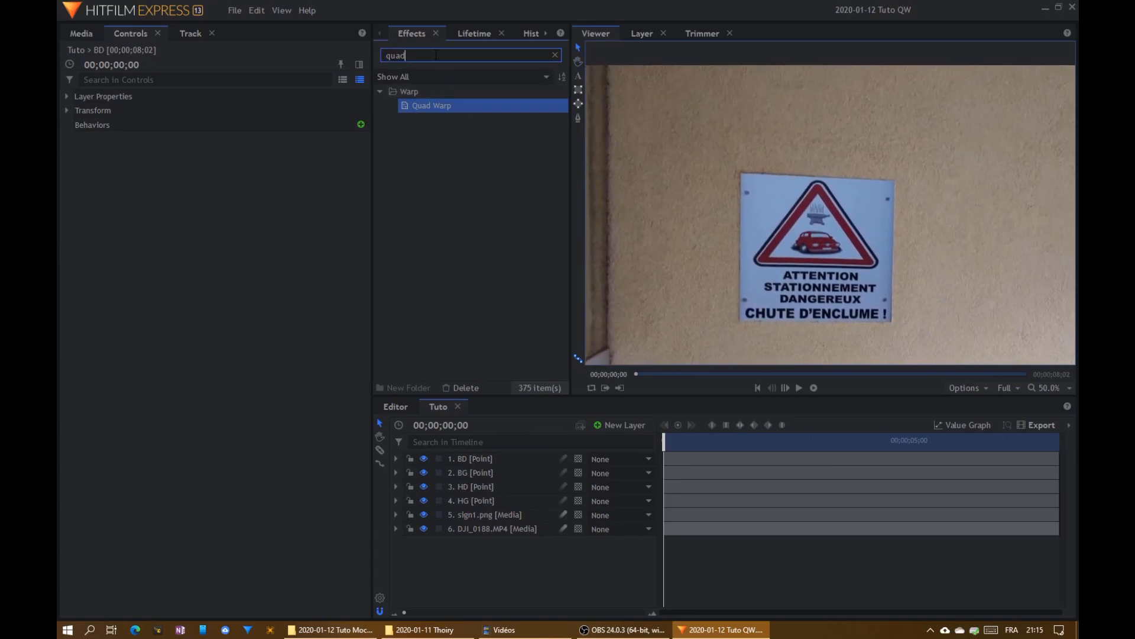
{"action": "type", "text": "white"}
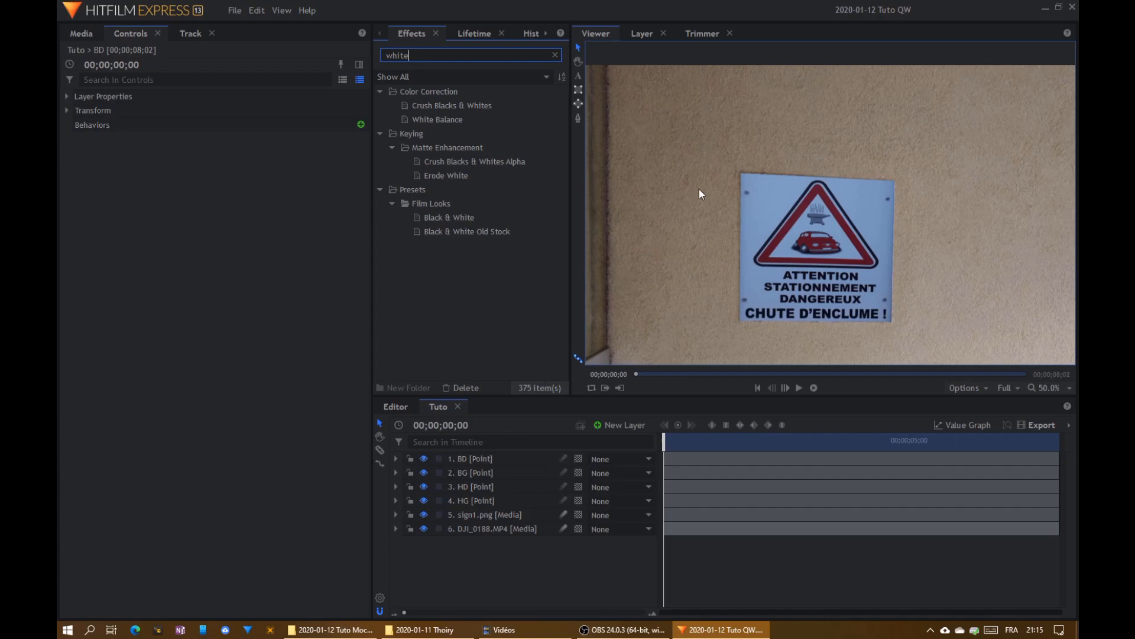
{"action": "left_click", "coordinate": [516, 514]}
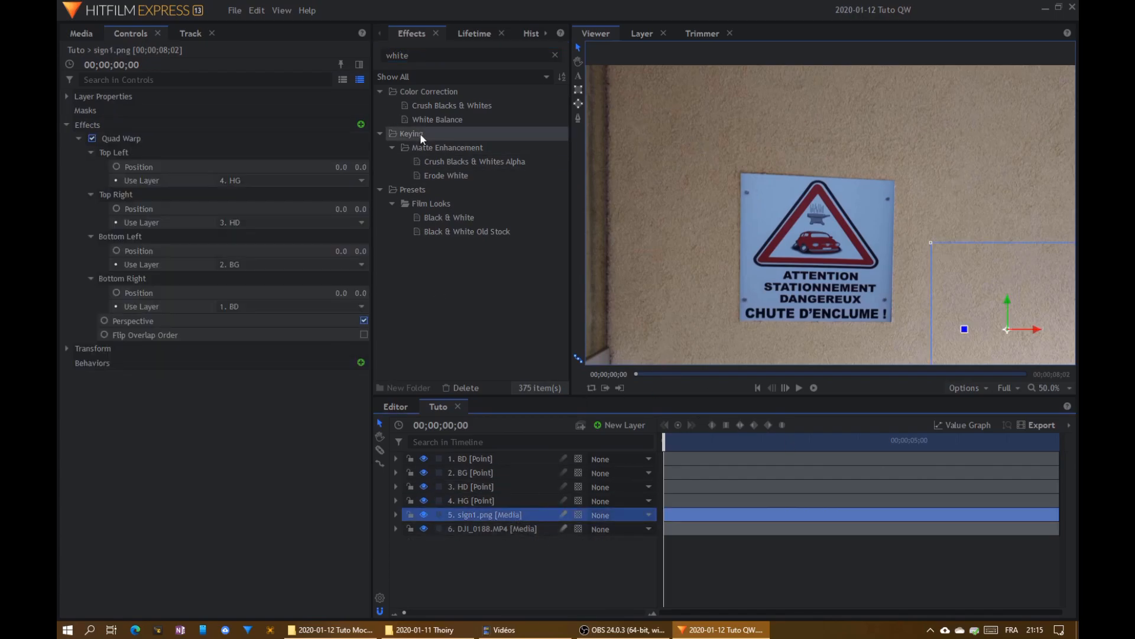
{"action": "left_click", "coordinate": [78, 138]}
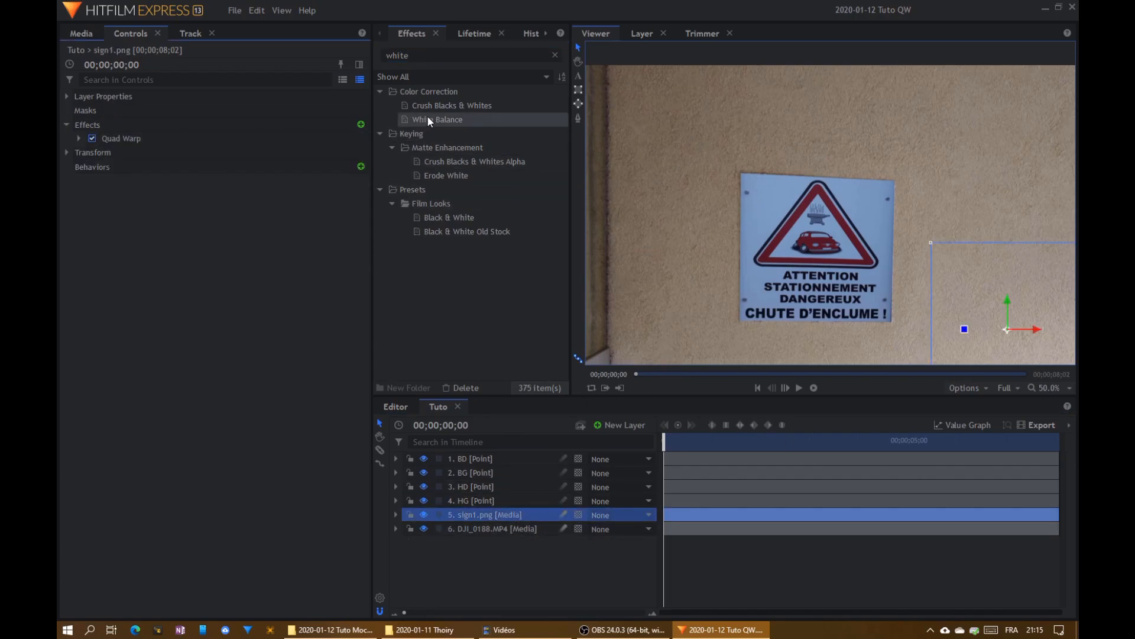
{"action": "left_click_drag", "start_coordinate": [438, 119], "coordinate": [124, 143]}
{"action": "left_click", "coordinate": [79, 152]}
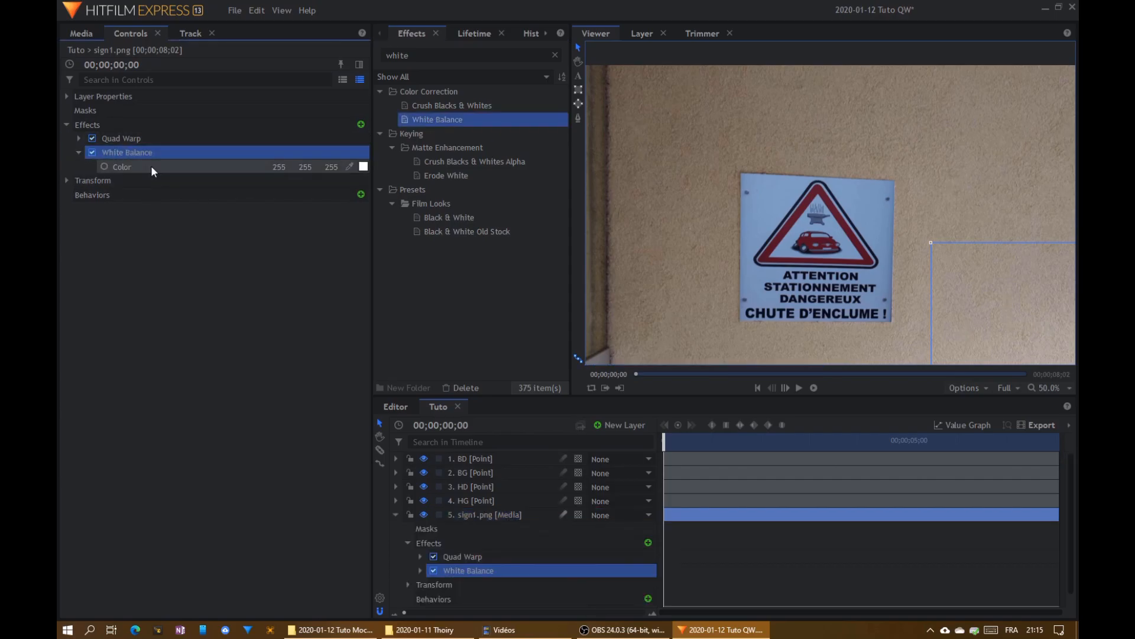
- Sample the sign's bluish background as the White Balance color, about 127, 157, 195, and save the project
{"action": "left_click", "coordinate": [350, 166]}
{"action": "left_click", "coordinate": [782, 194]}
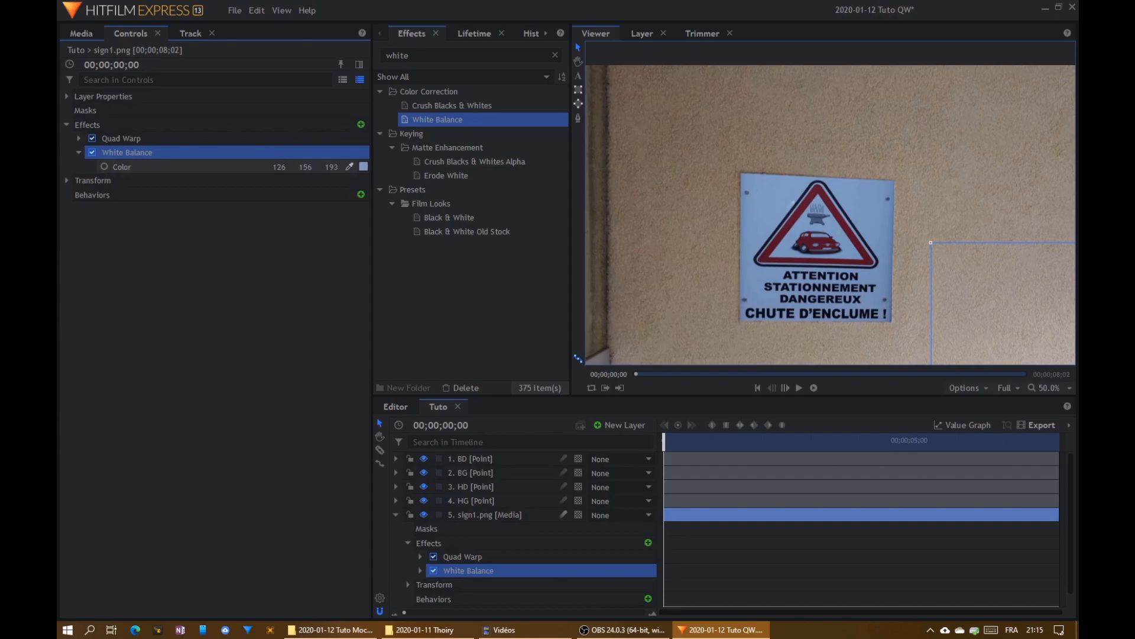
{"action": "mouse_move", "coordinate": [782, 193]}
{"action": "left_mouse_down"}
{"action": "mouse_move", "coordinate": [446, 146]}
{"action": "mouse_move", "coordinate": [792, 207]}
{"action": "mouse_move", "coordinate": [776, 207]}
{"action": "left_mouse_up"}
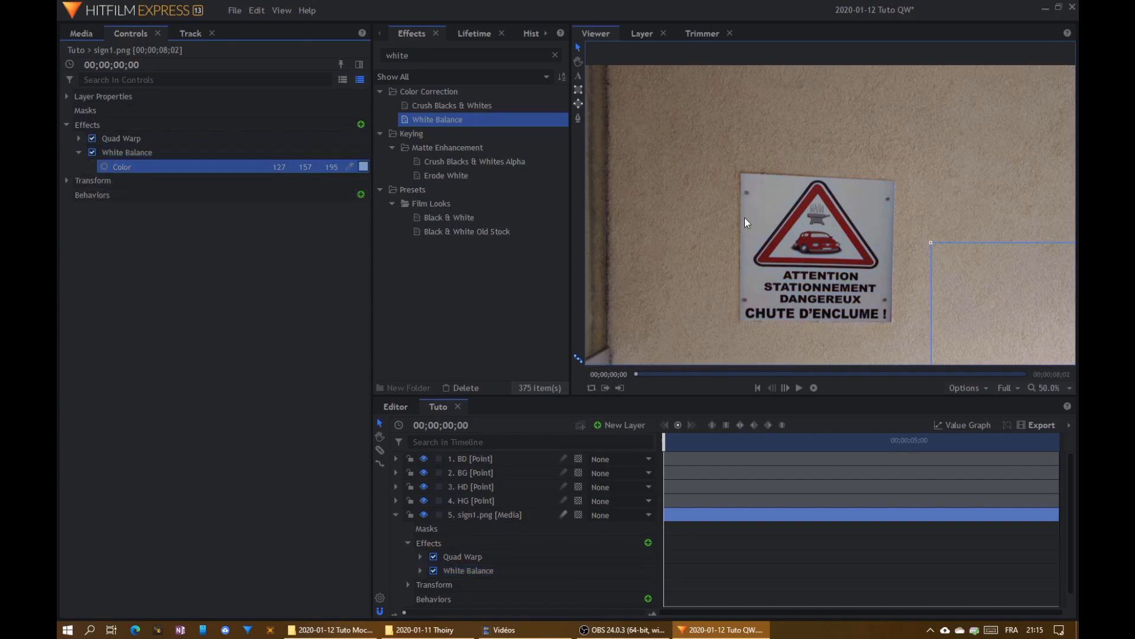
{"action": "left_click", "coordinate": [79, 152]}
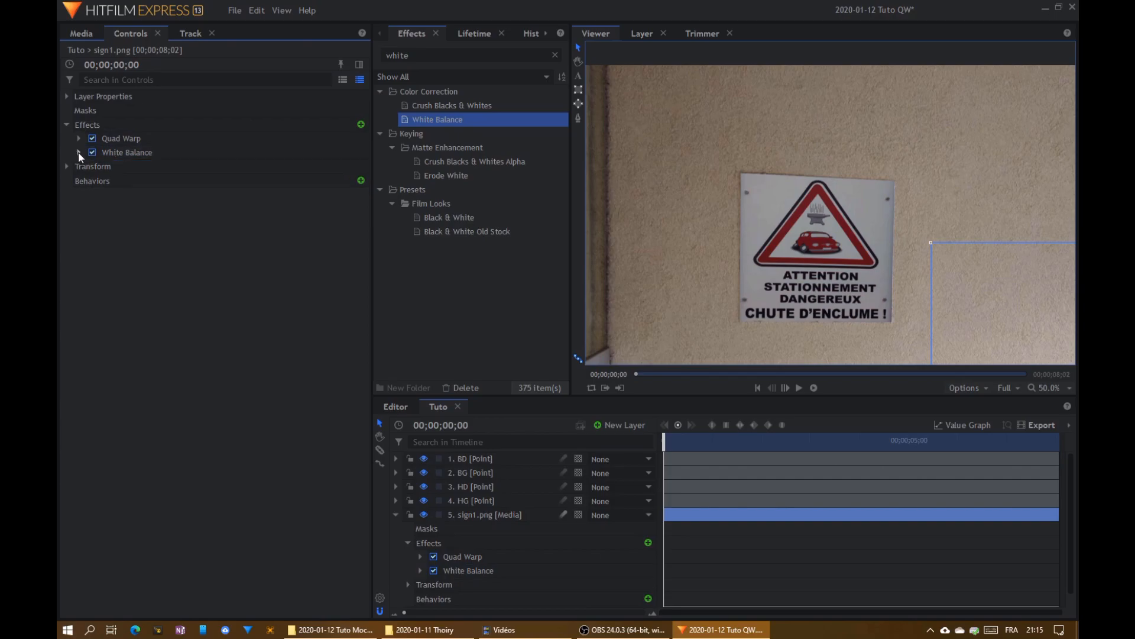
{"action": "scroll", "coordinate": [818, 253], "scroll_direction": "down", "scroll_amount": 3}
{"action": "scroll", "coordinate": [815, 253], "scroll_direction": "up", "scroll_amount": 1}
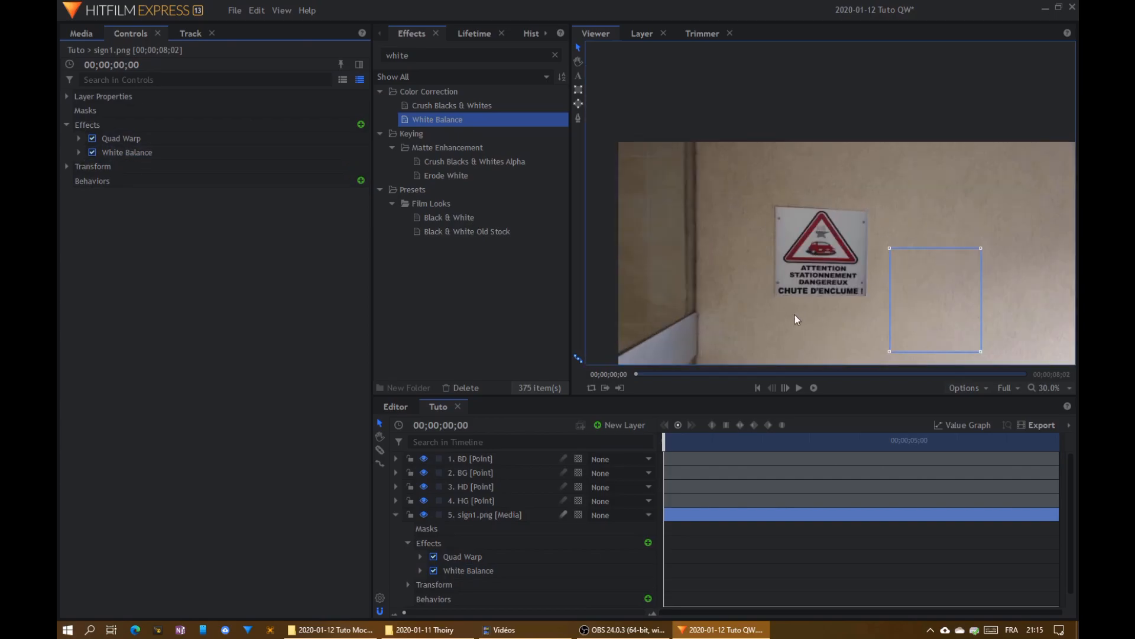
{"action": "scroll", "coordinate": [825, 268], "scroll_direction": "up", "scroll_amount": 2}
{"action": "scroll", "coordinate": [738, 217], "scroll_direction": "up", "scroll_amount": 1}
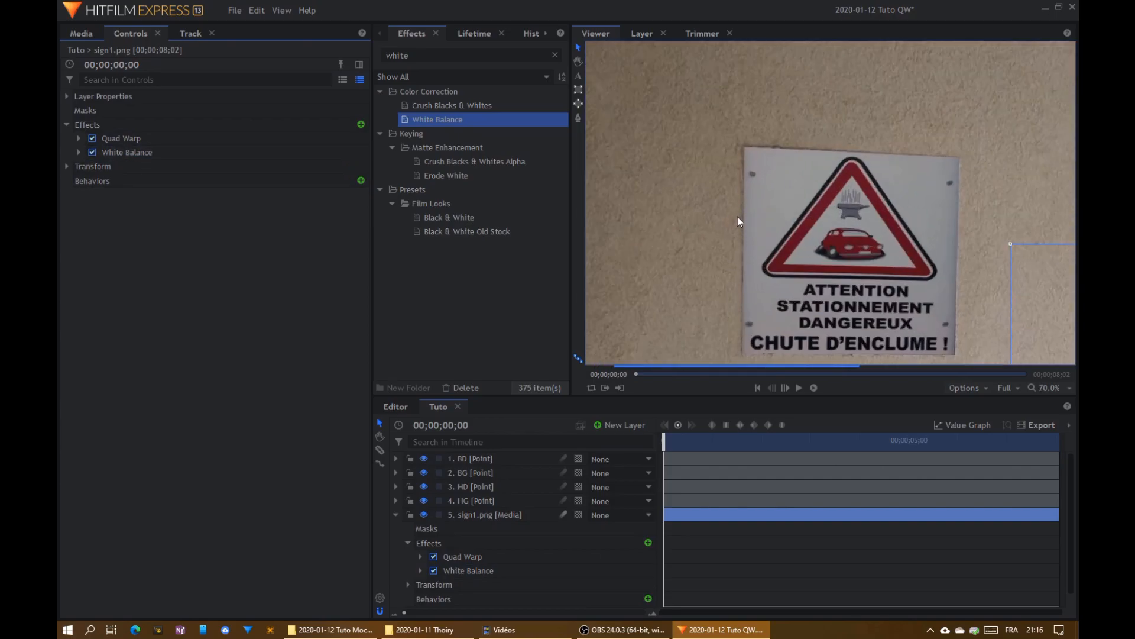
{"action": "key", "text": "ctrl+s"}
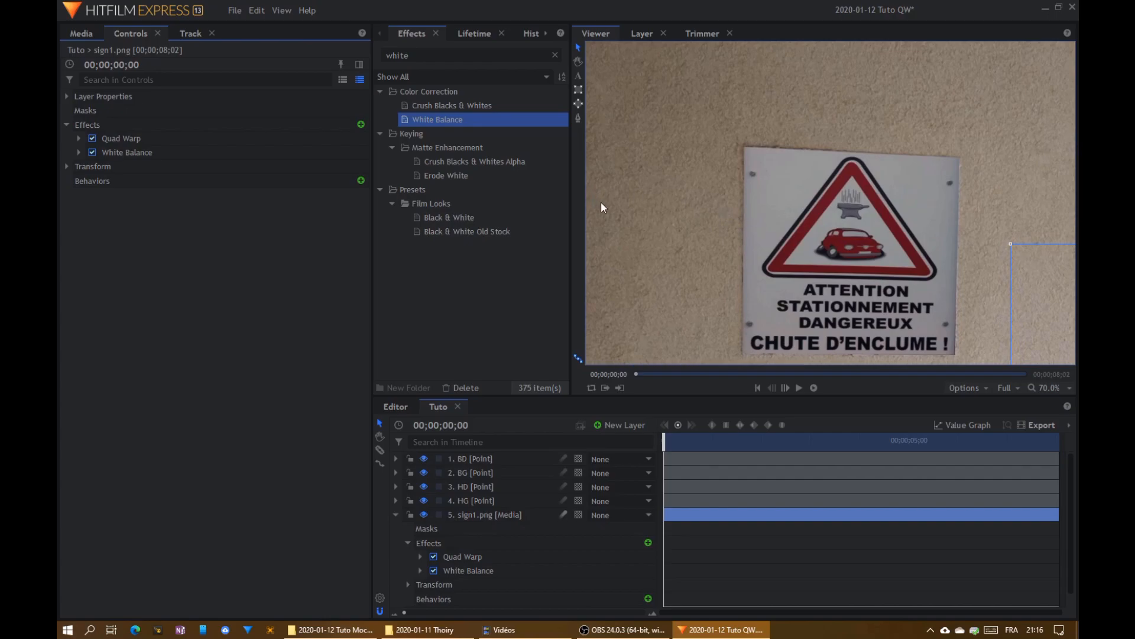
- Search the effects for "grain", add Grain after White Balance on the sign1.png layer, and expand its settings
{"action": "left_click_drag", "start_coordinate": [412, 56], "coordinate": [408, 54]}
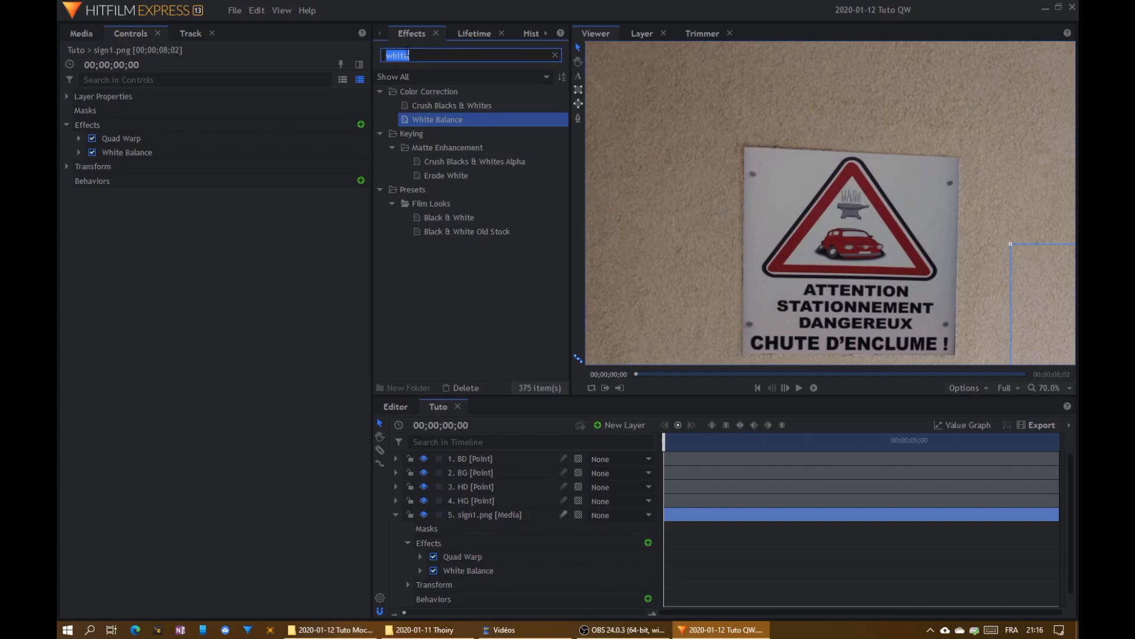
{"action": "type", "text": "grain"}
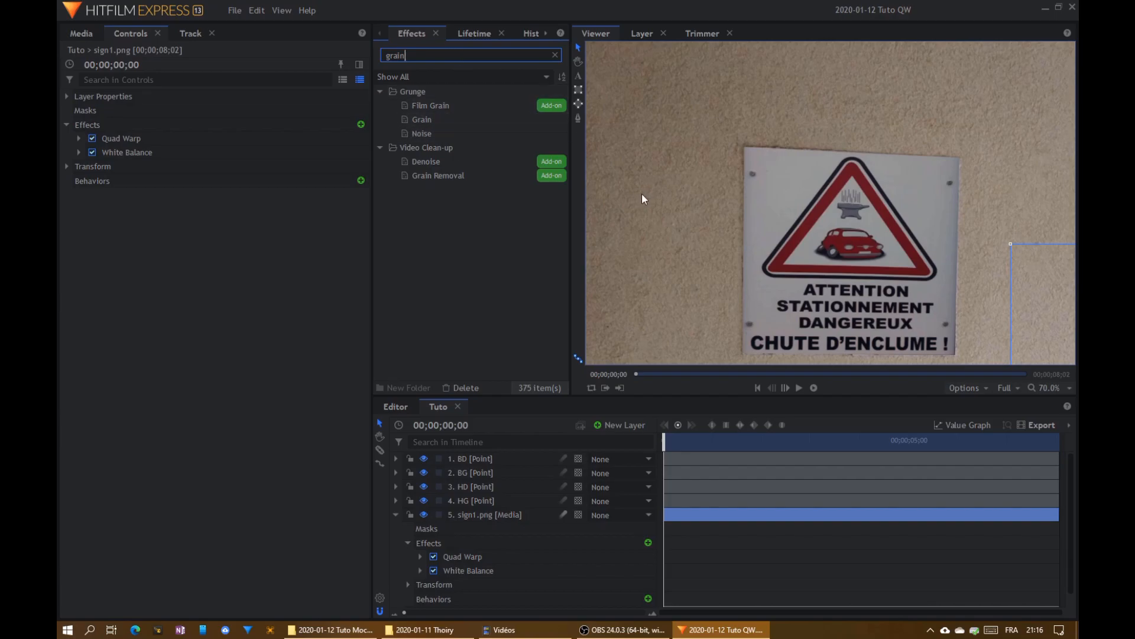
{"action": "scroll", "coordinate": [743, 216], "scroll_direction": "up", "scroll_amount": 5}
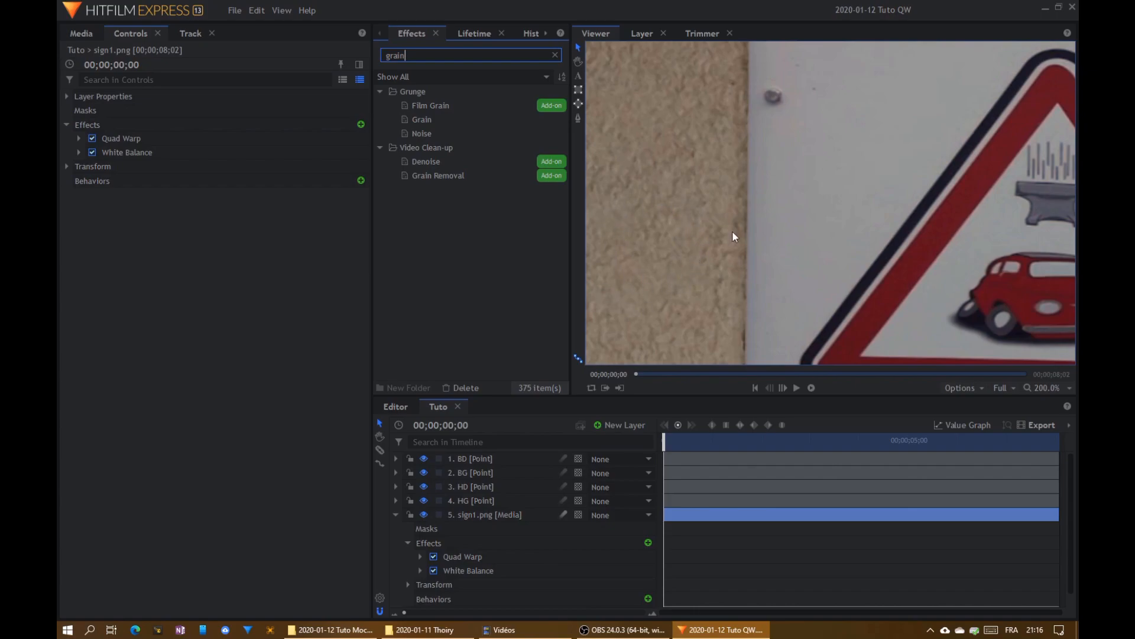
{"action": "scroll", "coordinate": [711, 235], "scroll_direction": "down", "scroll_amount": 5}
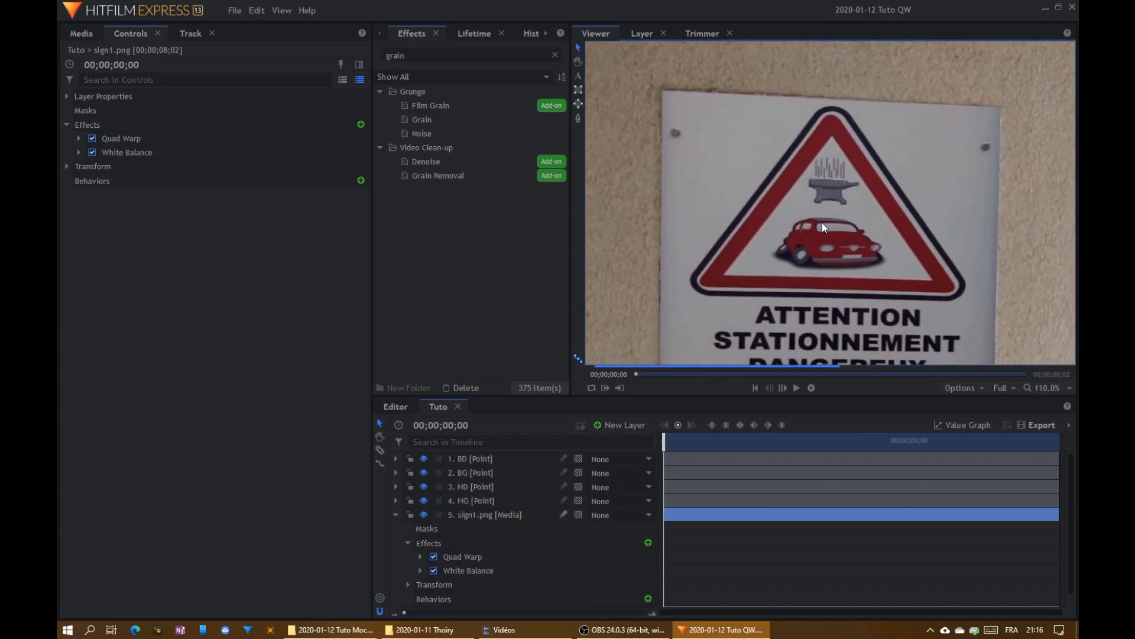
{"action": "left_click_drag", "start_coordinate": [679, 249], "coordinate": [841, 217]}
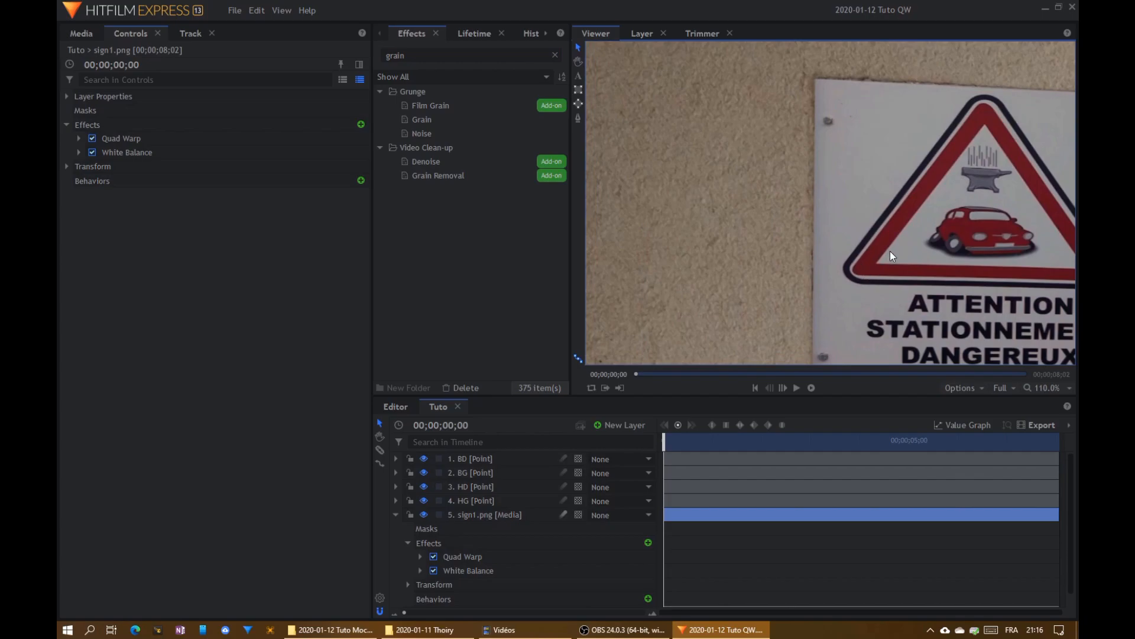
{"action": "left_click_drag", "start_coordinate": [889, 251], "coordinate": [773, 222]}
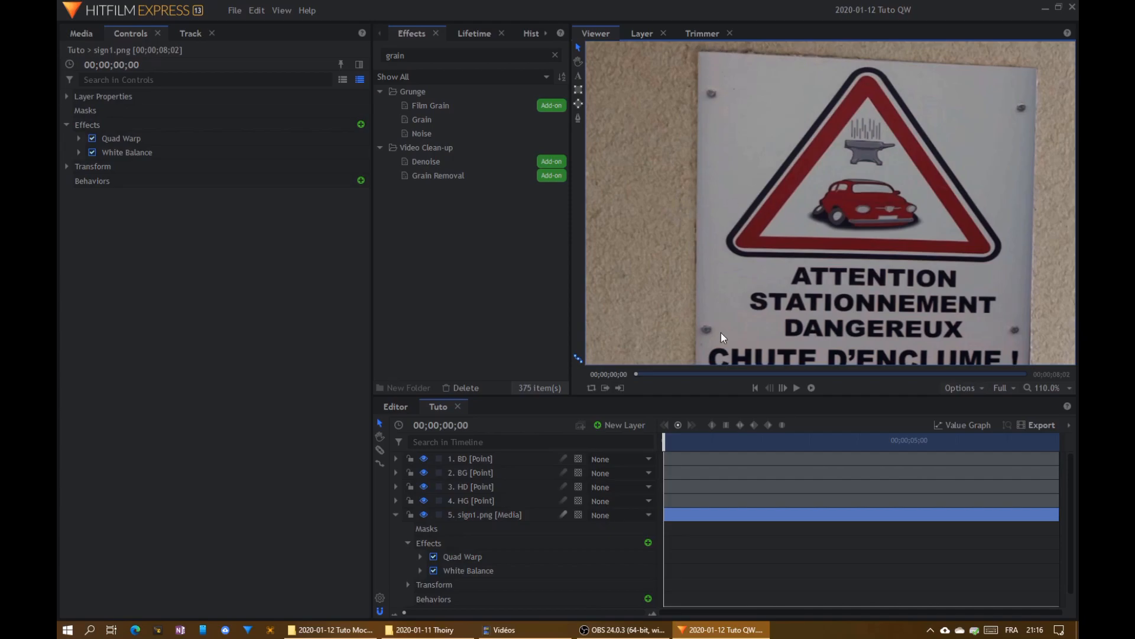
{"action": "left_click_drag", "start_coordinate": [423, 119], "coordinate": [129, 160]}
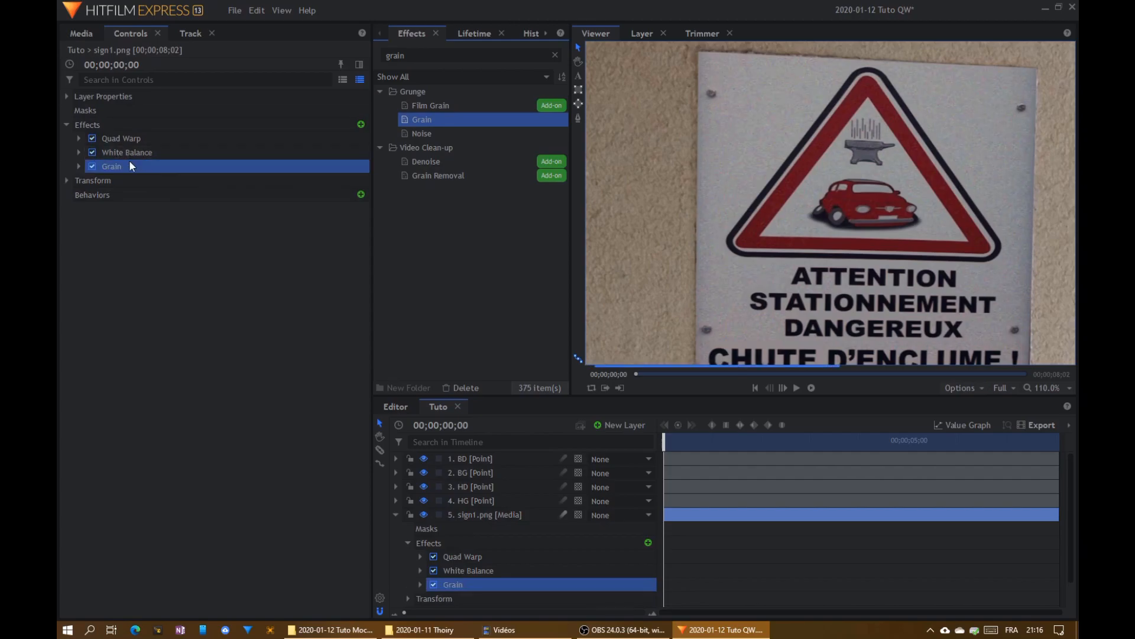
{"action": "left_click", "coordinate": [78, 165]}
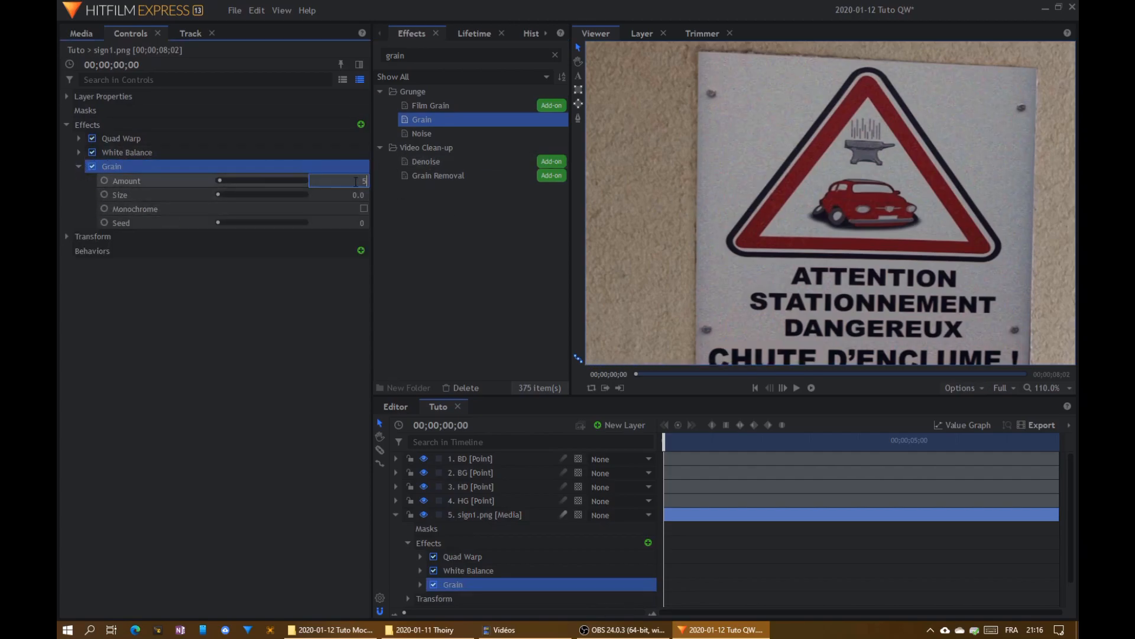
- Try a Grain Amount of 5 on the sign, check its look against the wall, and lower it to 4
{"action": "key", "text": "Return"}
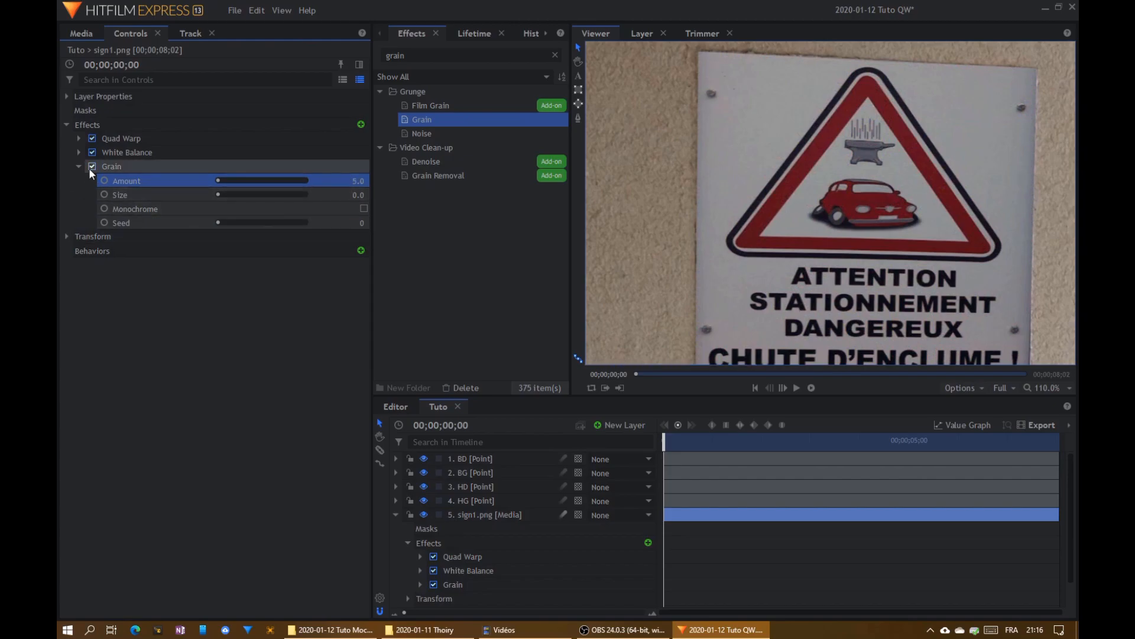
{"action": "scroll", "coordinate": [634, 173], "scroll_direction": "down", "scroll_amount": 2}
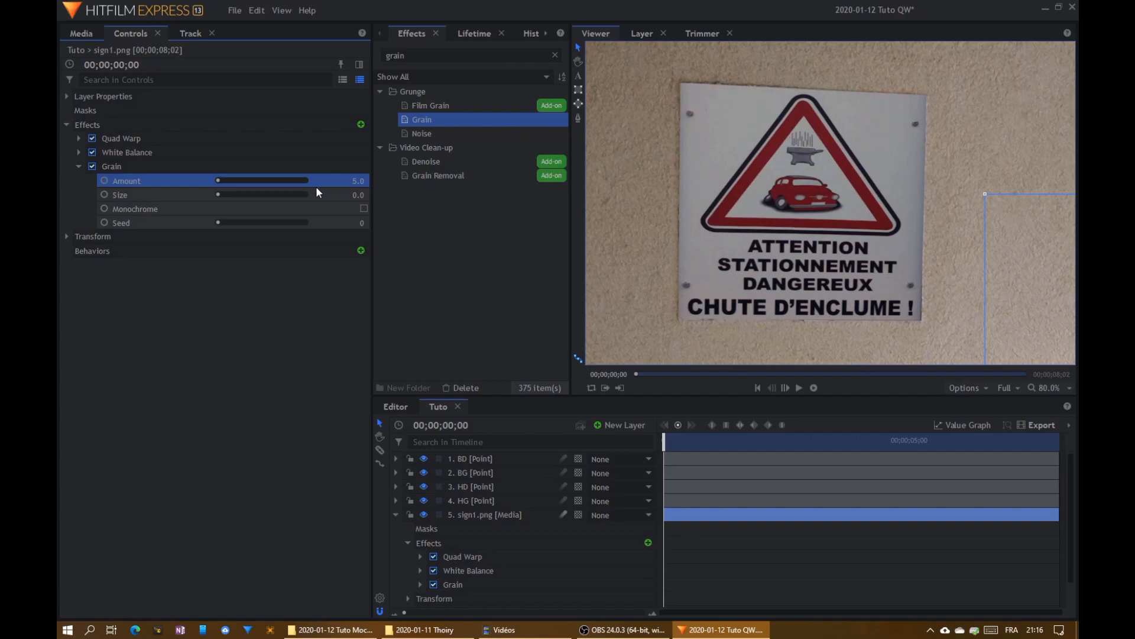
{"action": "type", "text": "4"}
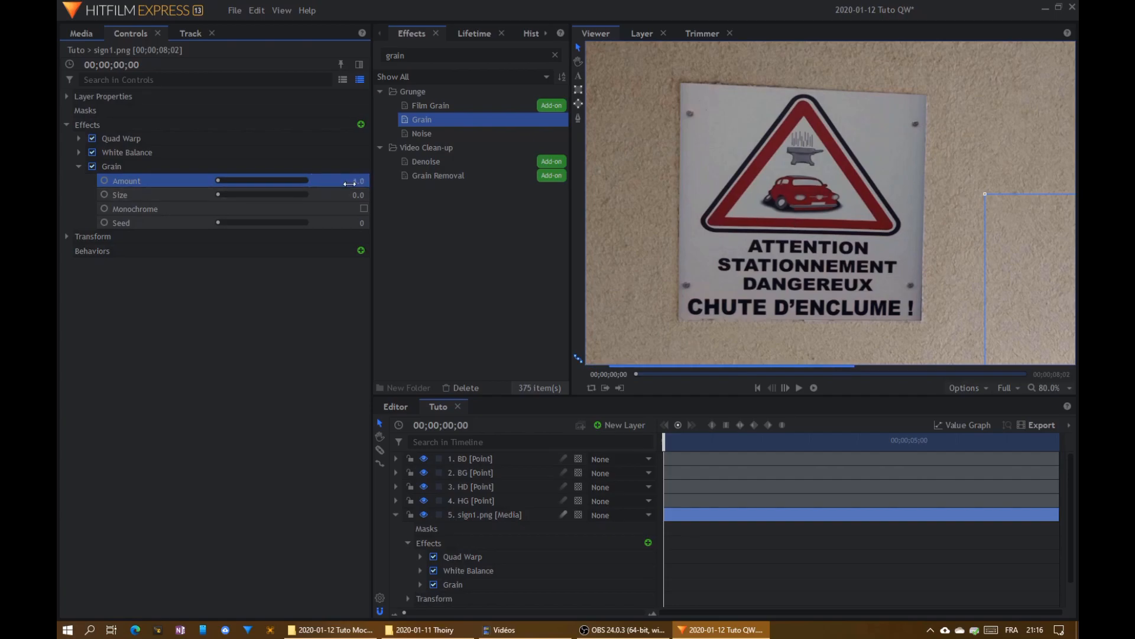
{"action": "key", "text": "Return"}
- Search the effects for "blur", add Blur after Grain on the sign1.png layer, and expand its settings
{"action": "double_click", "coordinate": [419, 56]}
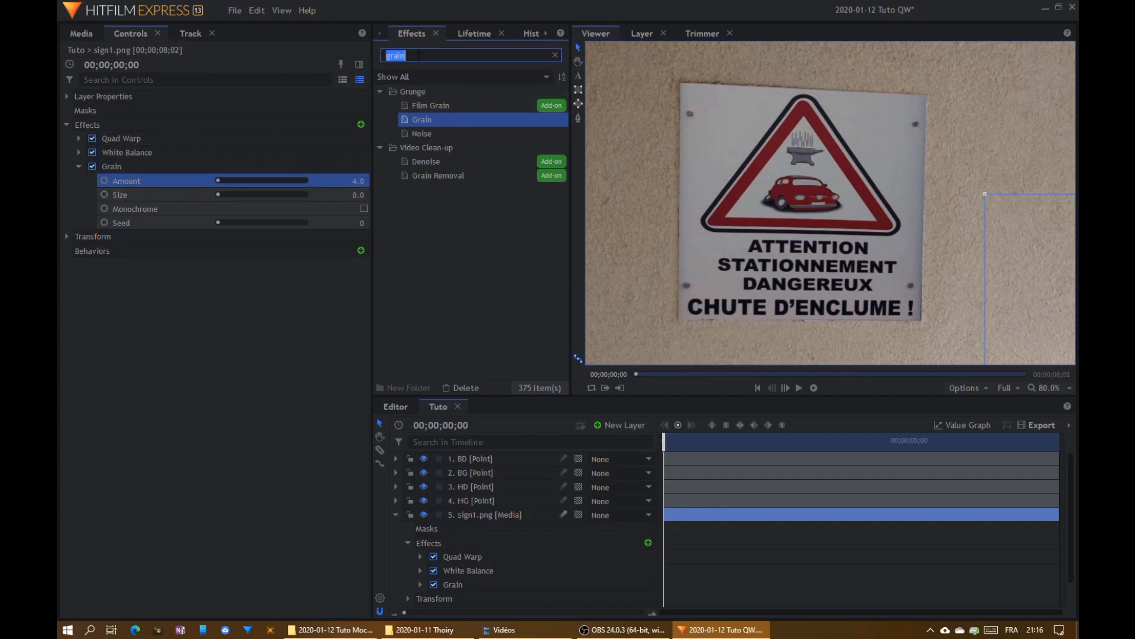
{"action": "type", "text": "blur"}
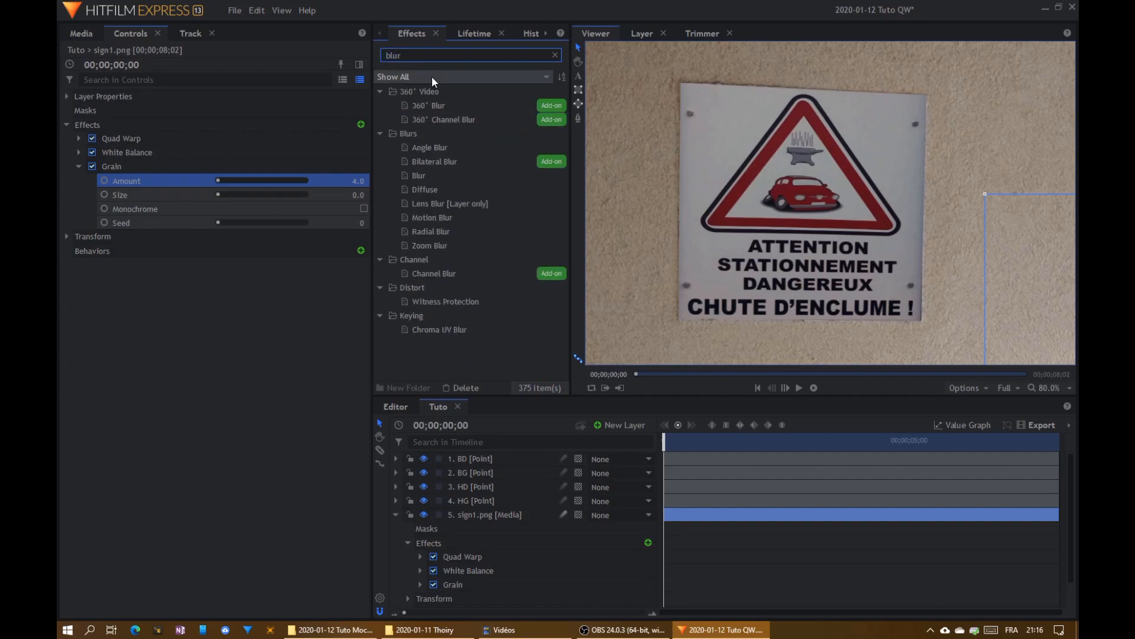
{"action": "left_click_drag", "start_coordinate": [417, 176], "coordinate": [178, 231]}
{"action": "left_click", "coordinate": [78, 166]}
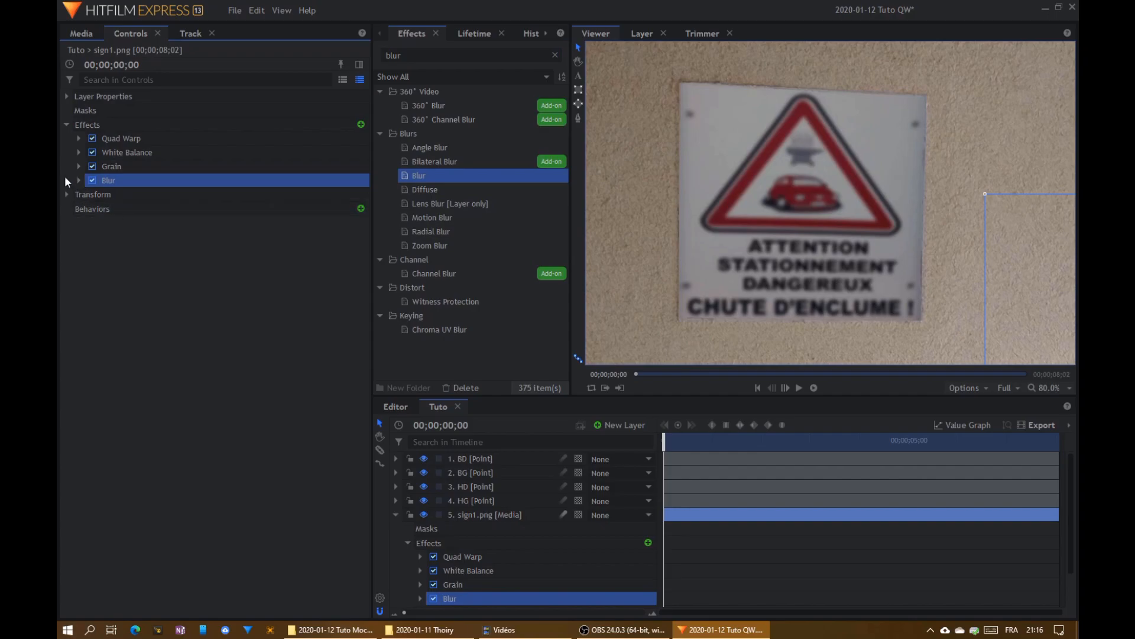
{"action": "left_click", "coordinate": [78, 180]}
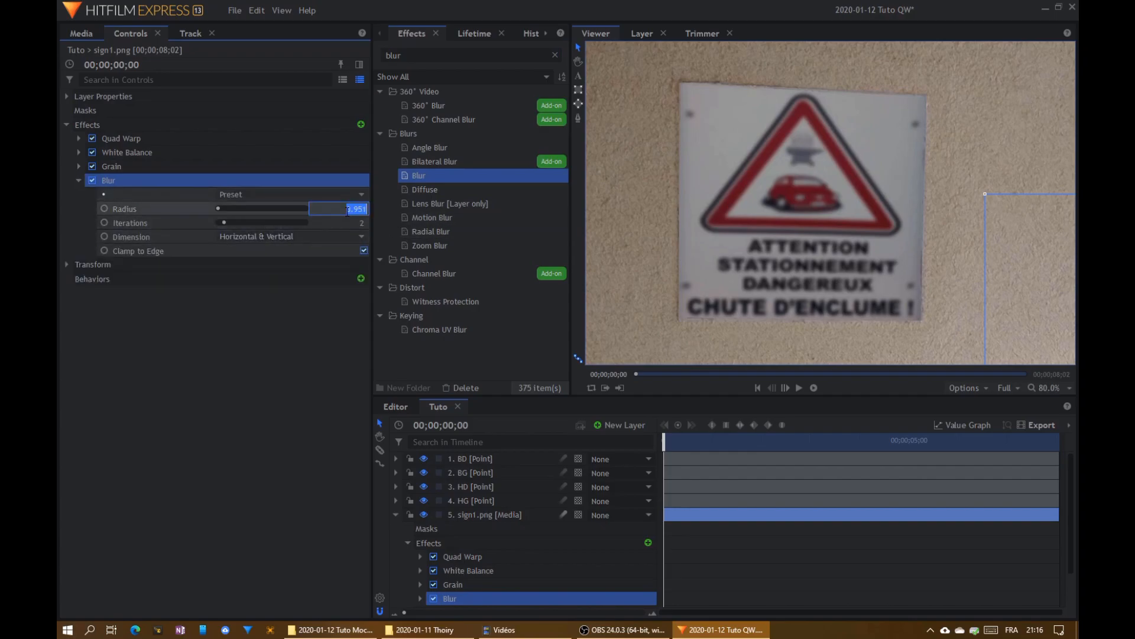
- Try Blur radii of 1 px and 0.5 px and compare the sign's sharpness with the wall
{"action": "type", "text": "1"}
{"action": "key", "text": "Return"}
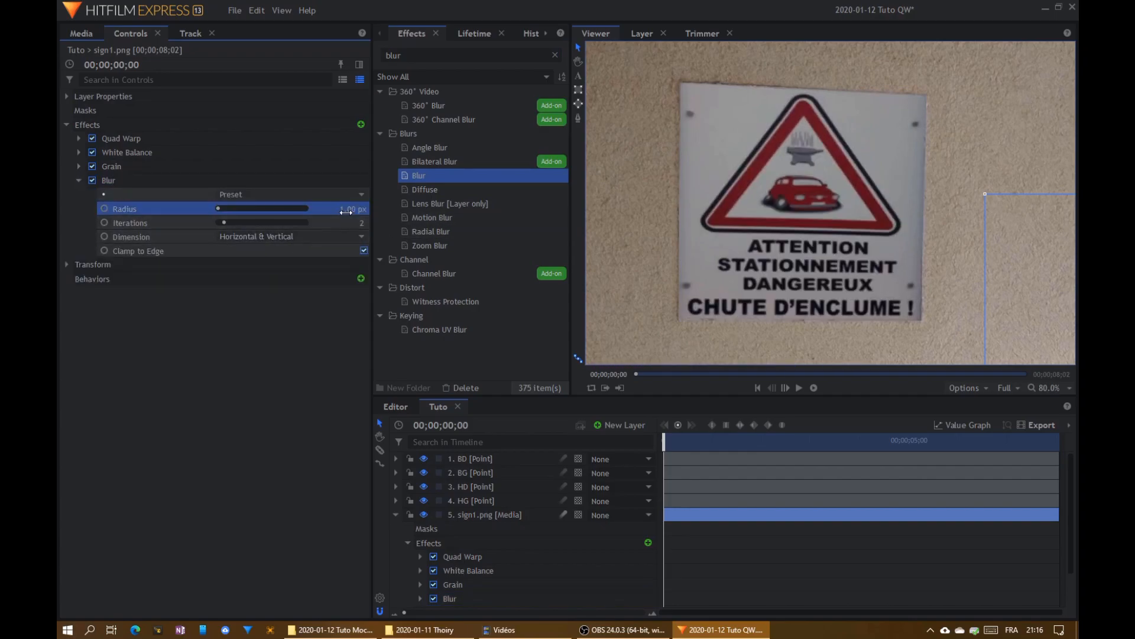
{"action": "key", "text": "Return"}
{"action": "left_click_drag", "start_coordinate": [615, 221], "coordinate": [745, 203]}
{"action": "scroll", "coordinate": [746, 203], "scroll_direction": "down", "scroll_amount": 3}
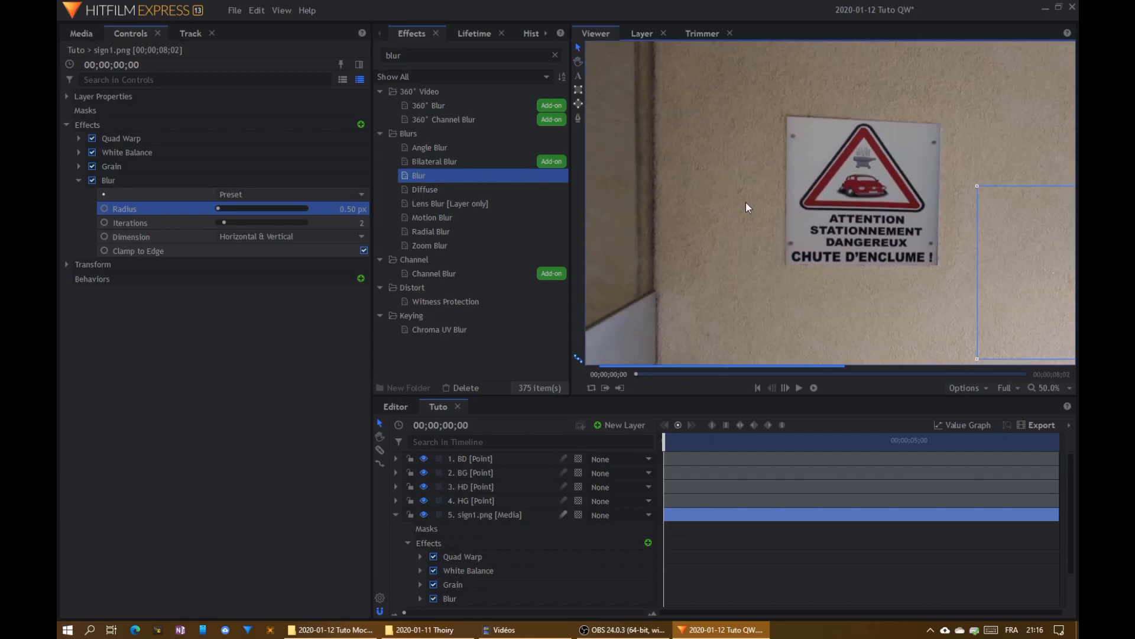
- Set the Blur radius on the sign to 0.2 px and inspect the sign's sharpness up close
{"action": "left_click", "coordinate": [347, 209]}
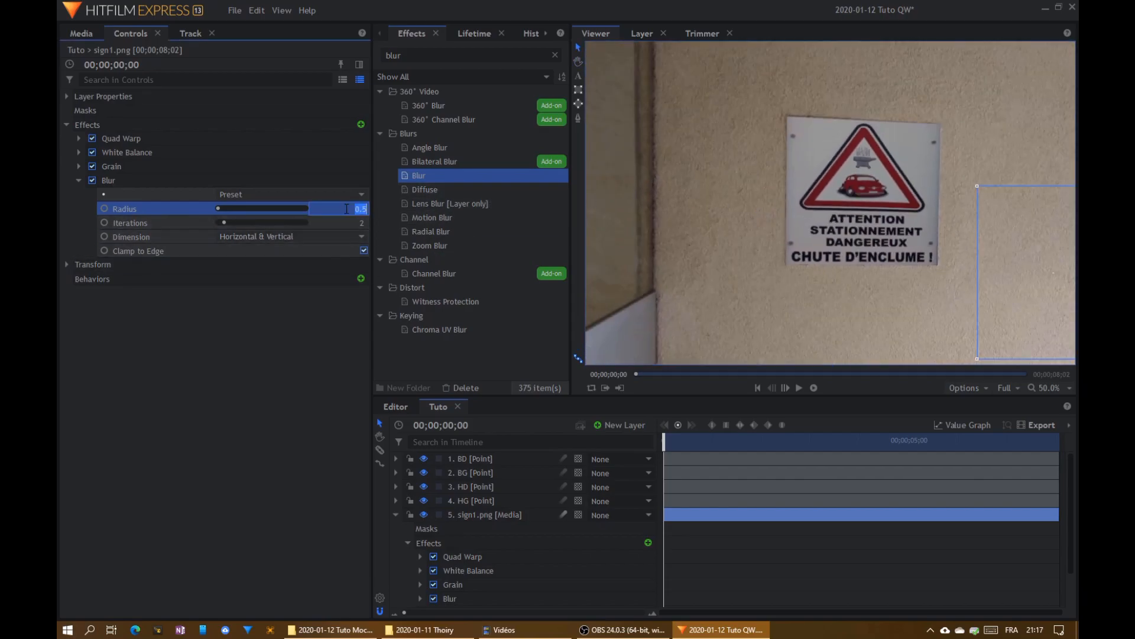
{"action": "type", "text": "0.2"}
{"action": "key", "text": "Return"}
{"action": "scroll", "coordinate": [856, 205], "scroll_direction": "up", "scroll_amount": 4}
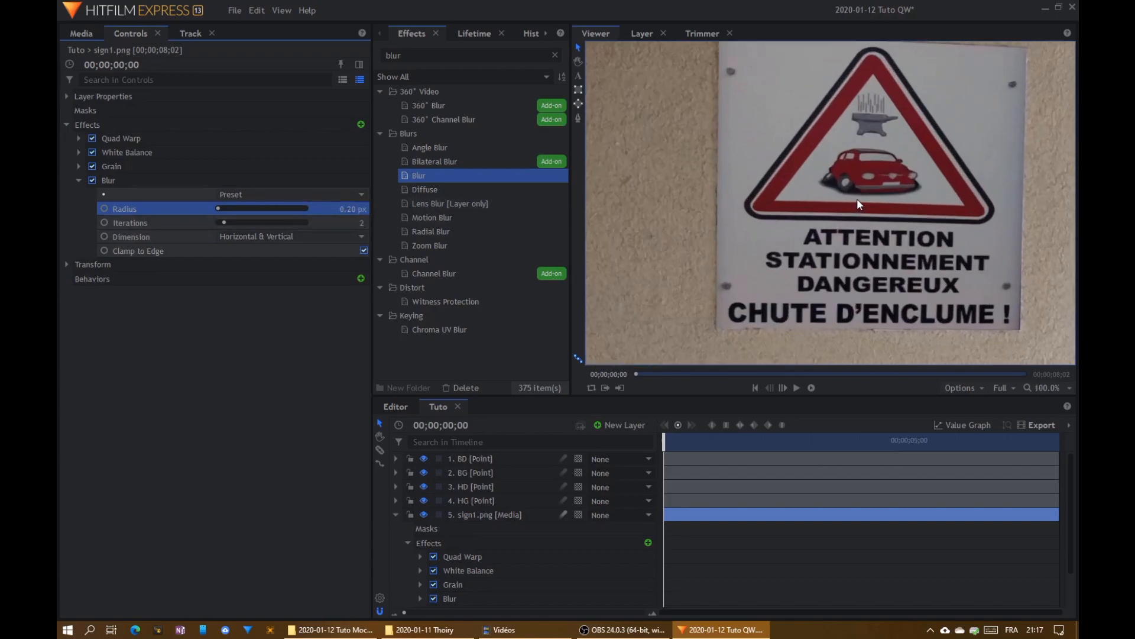
{"action": "scroll", "coordinate": [805, 224], "scroll_direction": "up", "scroll_amount": 4}
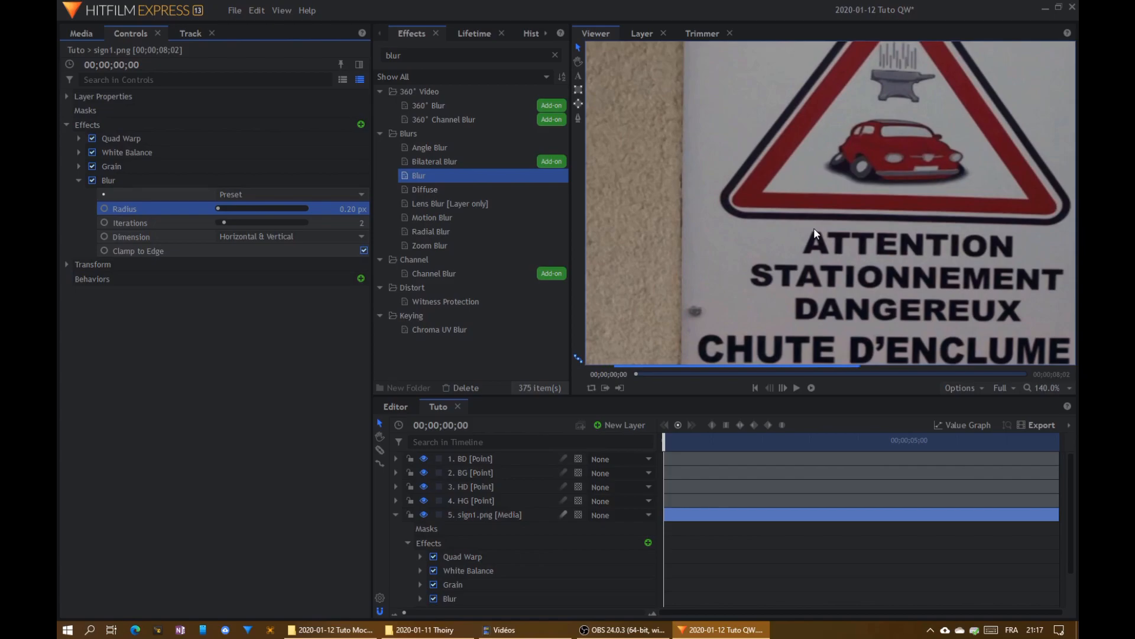
{"action": "scroll", "coordinate": [780, 229], "scroll_direction": "down", "scroll_amount": 6}
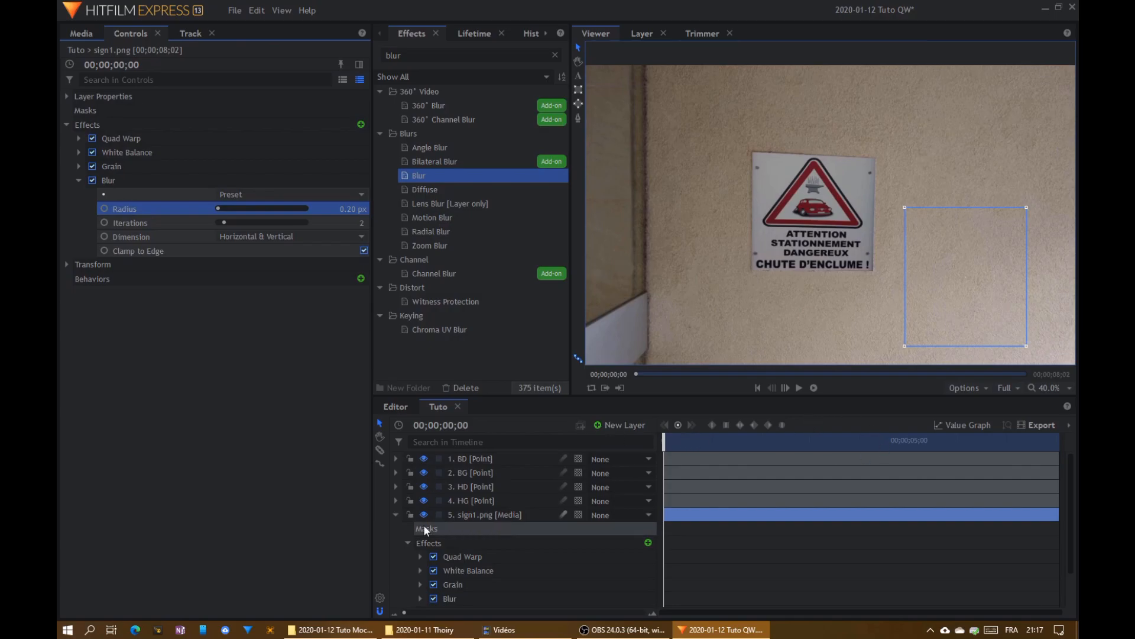
- Play the composite through to its end and compare the blended sign with the original sign1.png image
{"action": "left_click", "coordinate": [396, 515]}
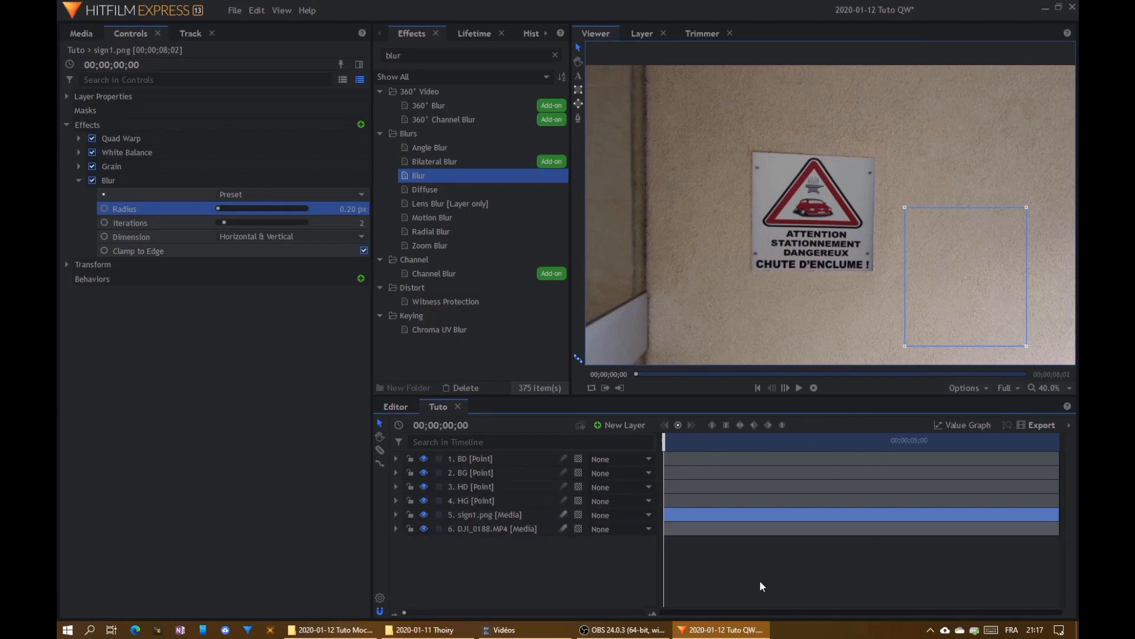
{"action": "key", "text": "space"}
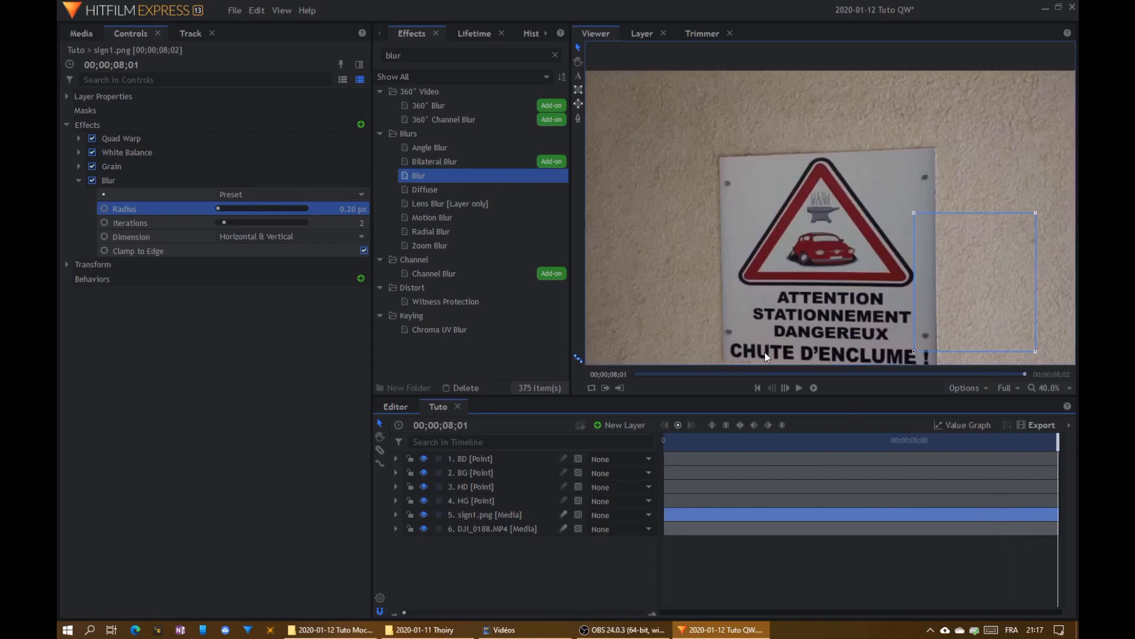
{"action": "left_click", "coordinate": [476, 515]}
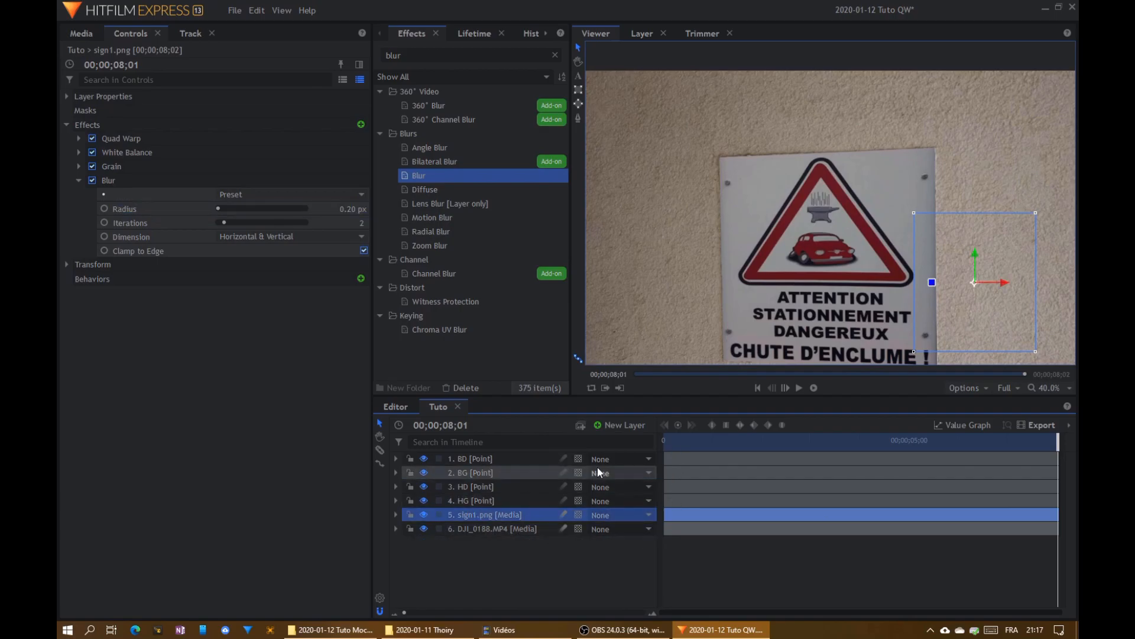
{"action": "left_click", "coordinate": [692, 31]}
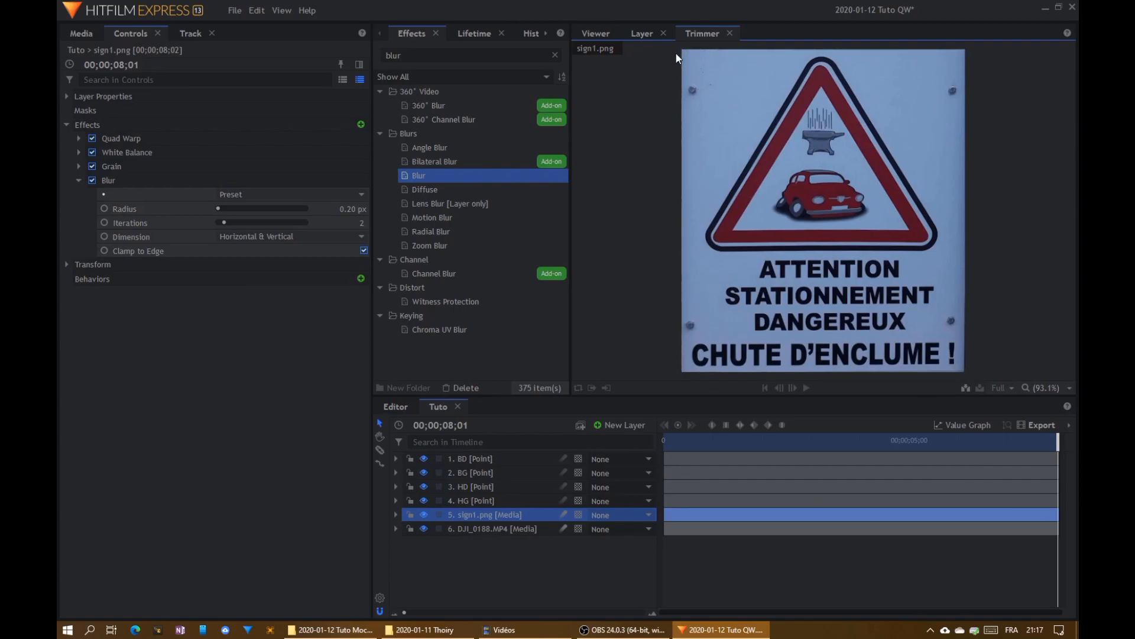
{"action": "left_click", "coordinate": [593, 33]}
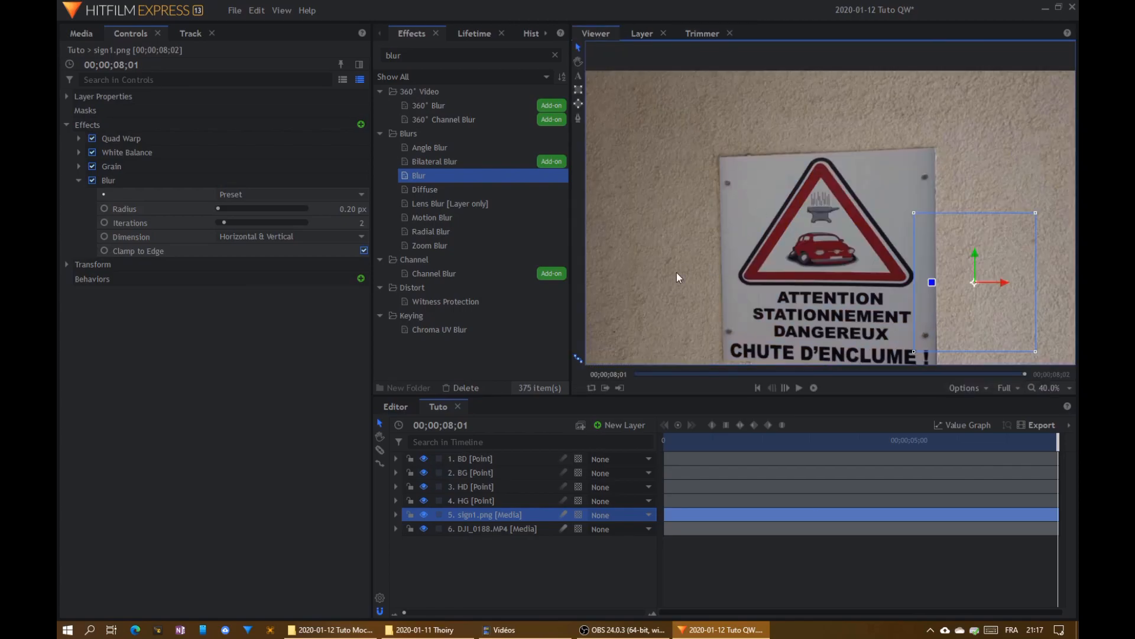
{"action": "scroll", "coordinate": [679, 270], "scroll_direction": "down", "scroll_amount": 3}
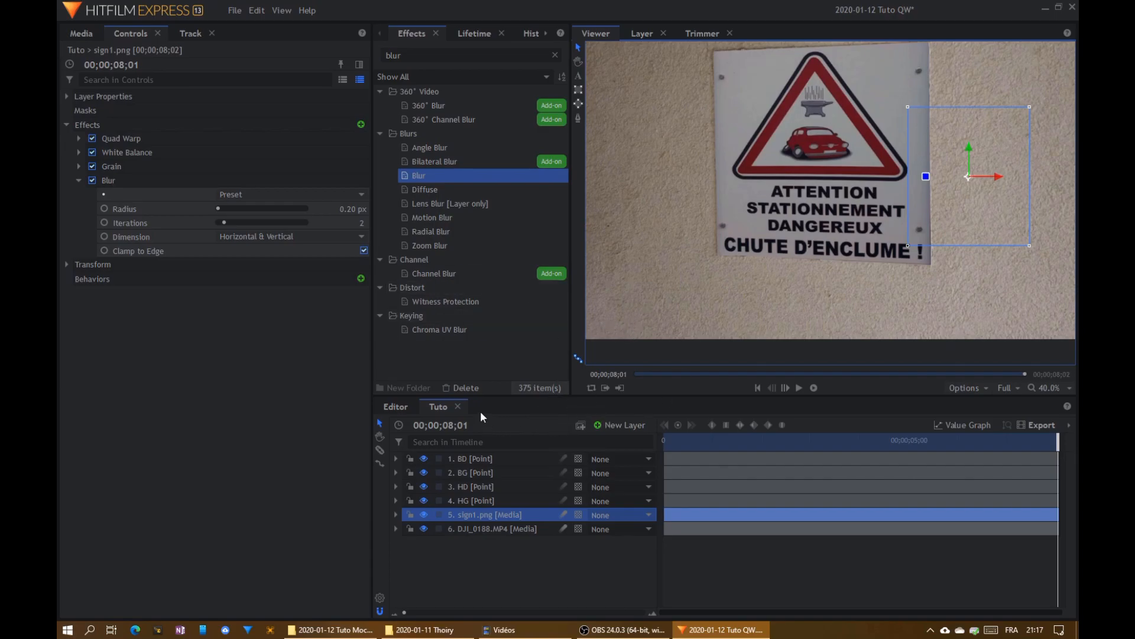
- Add a second DJI_0188.MP4 layer directly below sign1.png in the Tuto composite and hide the sign1.png layer
{"action": "left_click", "coordinate": [81, 34]}
{"action": "left_click", "coordinate": [123, 132]}
{"action": "left_click_drag", "start_coordinate": [131, 139], "coordinate": [476, 527]}
{"action": "left_click", "coordinate": [424, 515]}
- Search the effects for "quad", add Quad Warp to the new DJI_0188.MP4 layer, and expand its settings
{"action": "double_click", "coordinate": [409, 57]}
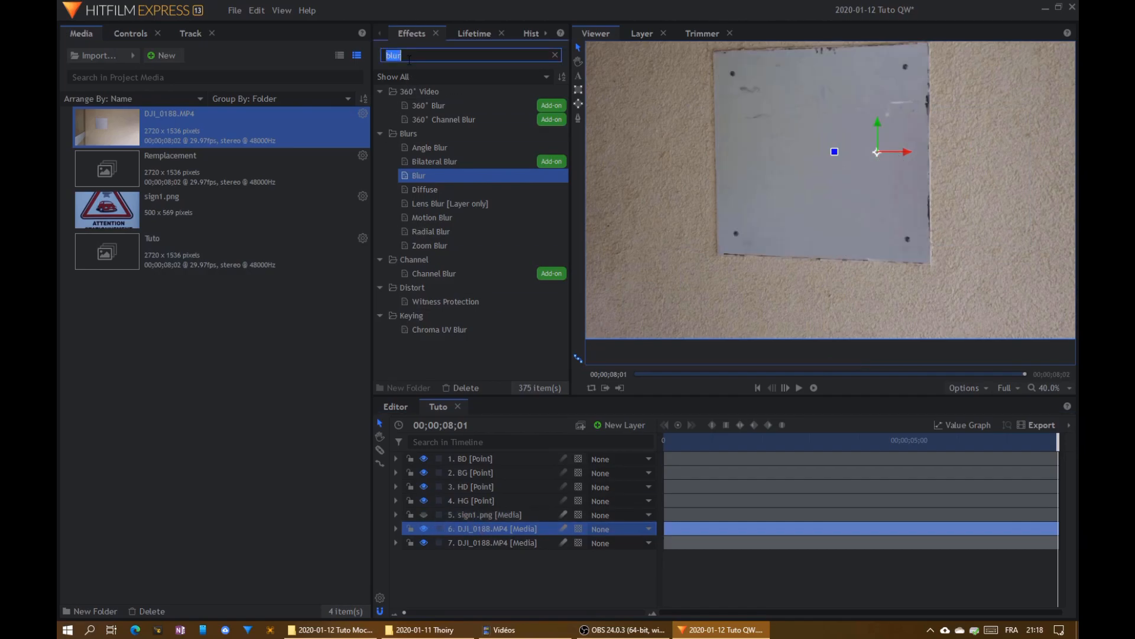
{"action": "type", "text": "quad"}
{"action": "left_click_drag", "start_coordinate": [410, 107], "coordinate": [471, 529]}
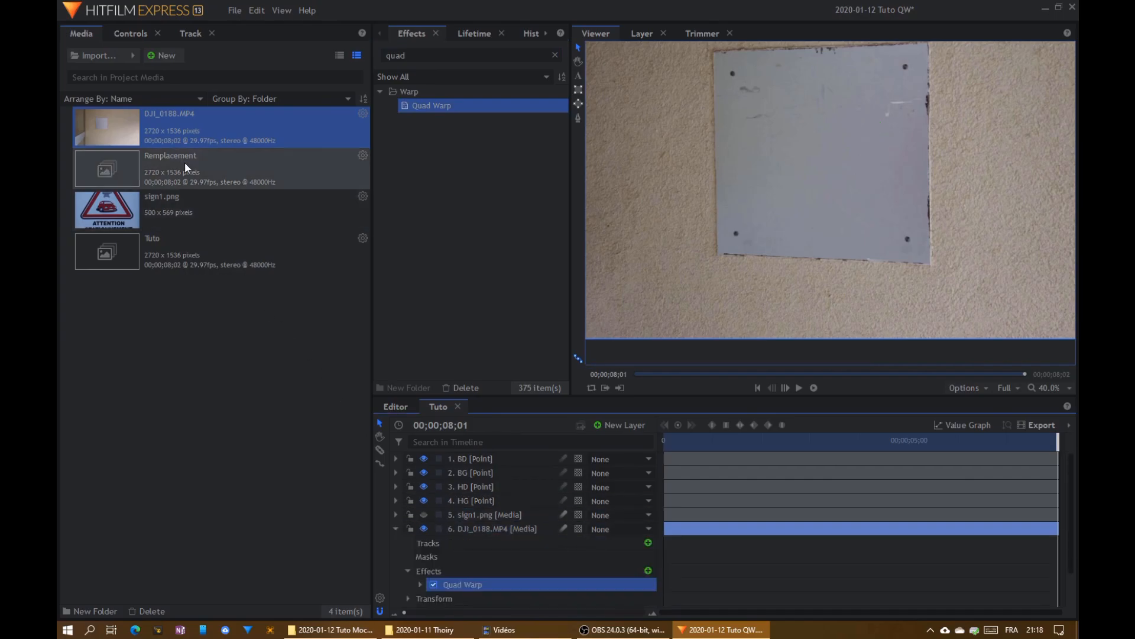
{"action": "left_click", "coordinate": [124, 38]}
{"action": "left_click", "coordinate": [79, 152]}
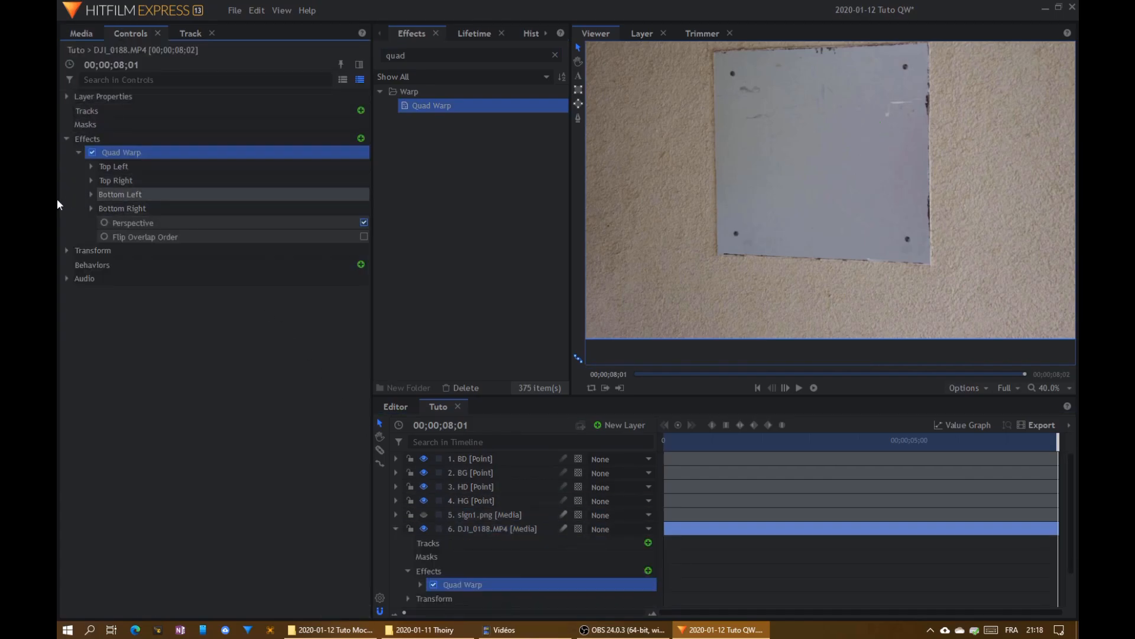
- Assign the HG layer to the Quad Warp's top left corner and the HD layer to its top right corner
{"action": "left_click", "coordinate": [90, 167]}
{"action": "left_click", "coordinate": [241, 191]}
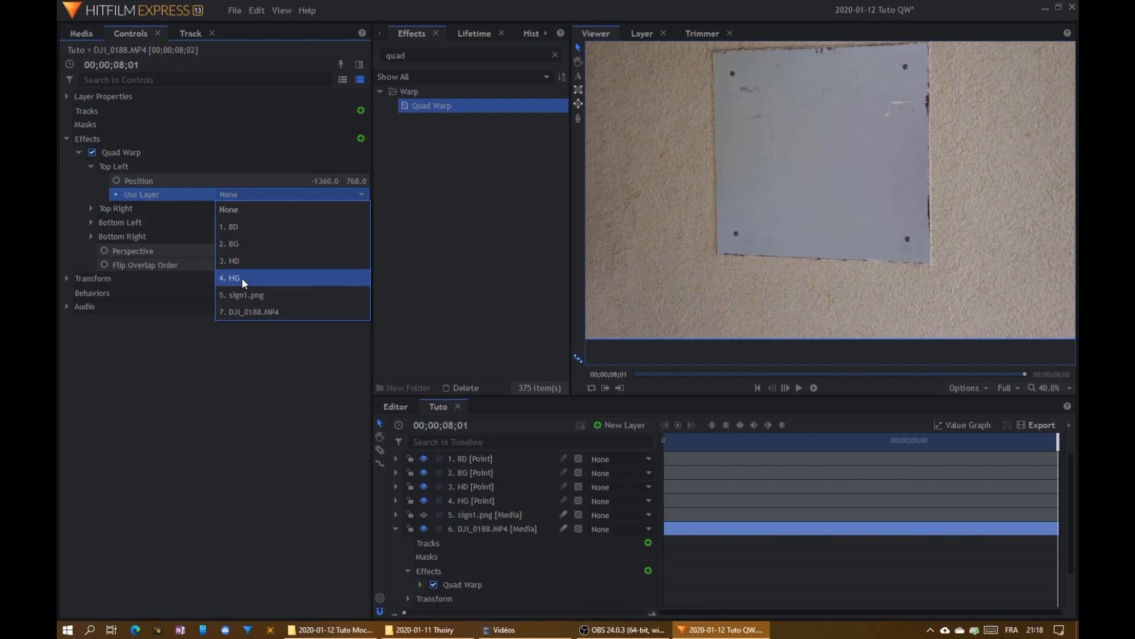
{"action": "left_click", "coordinate": [242, 278]}
{"action": "left_click", "coordinate": [90, 209]}
{"action": "left_click", "coordinate": [230, 237]}
{"action": "left_click", "coordinate": [248, 300]}
- Assign the BG layer to the Quad Warp's bottom left corner and the BD layer to its bottom right corner
{"action": "left_click", "coordinate": [91, 251]}
{"action": "left_click", "coordinate": [242, 282]}
{"action": "left_click", "coordinate": [237, 281]}
{"action": "left_click", "coordinate": [234, 329]}
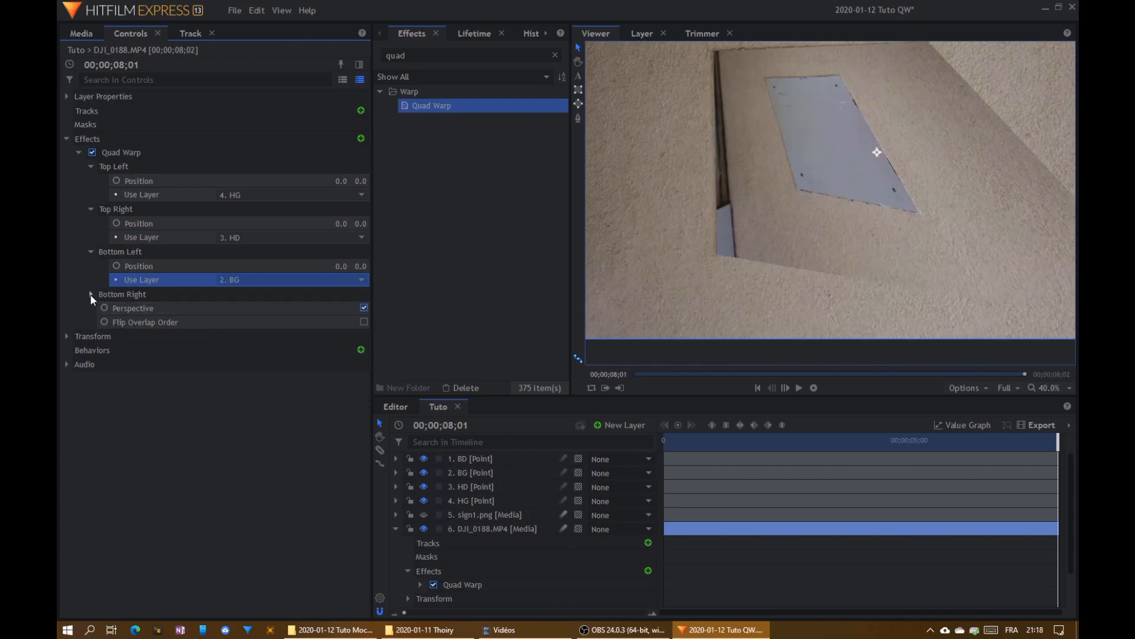
{"action": "left_click", "coordinate": [90, 294]}
{"action": "left_click", "coordinate": [247, 325]}
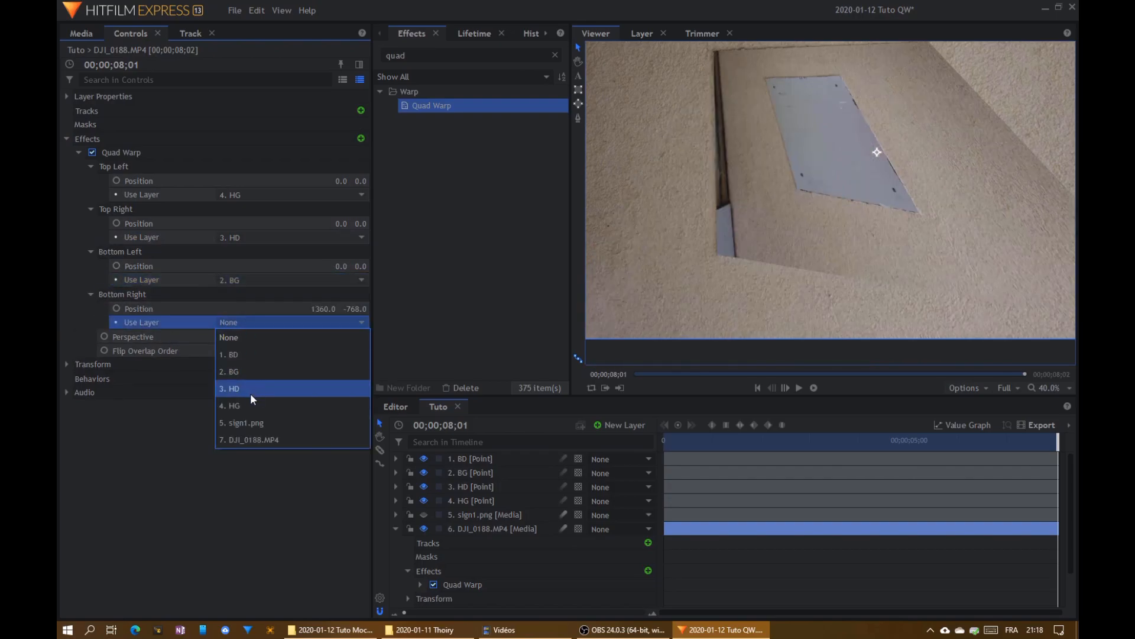
{"action": "left_click", "coordinate": [234, 357]}
- Play the composite from the start to check how the warped clip follows the wall plate
{"action": "scroll", "coordinate": [683, 247], "scroll_direction": "down", "scroll_amount": 2}
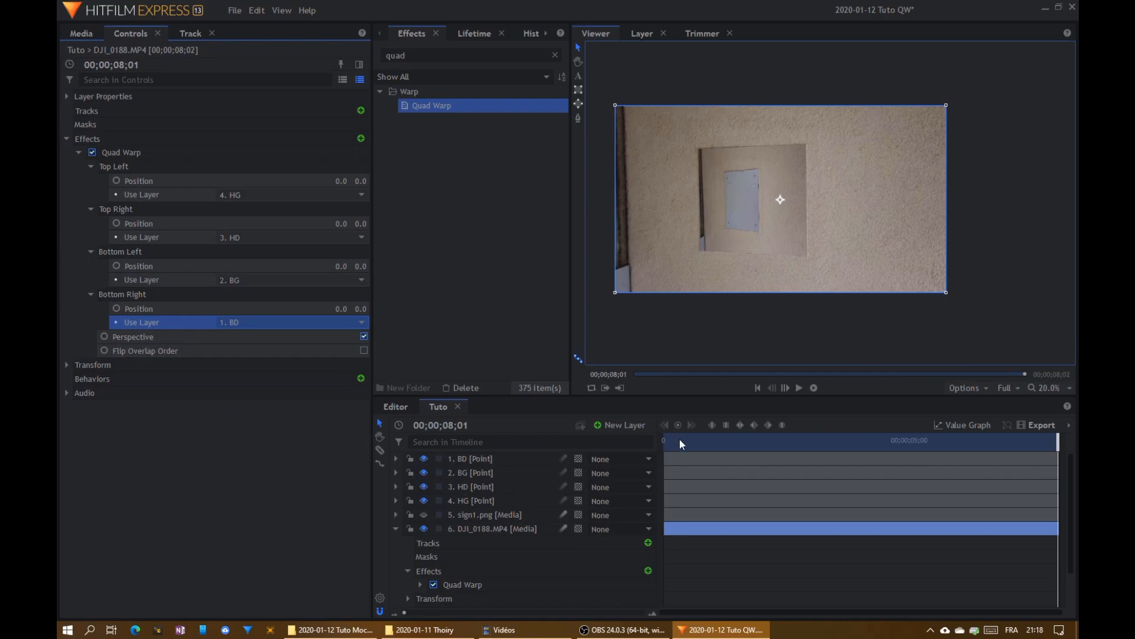
{"action": "left_click_drag", "start_coordinate": [680, 439], "coordinate": [663, 440]}
{"action": "key", "text": "space"}
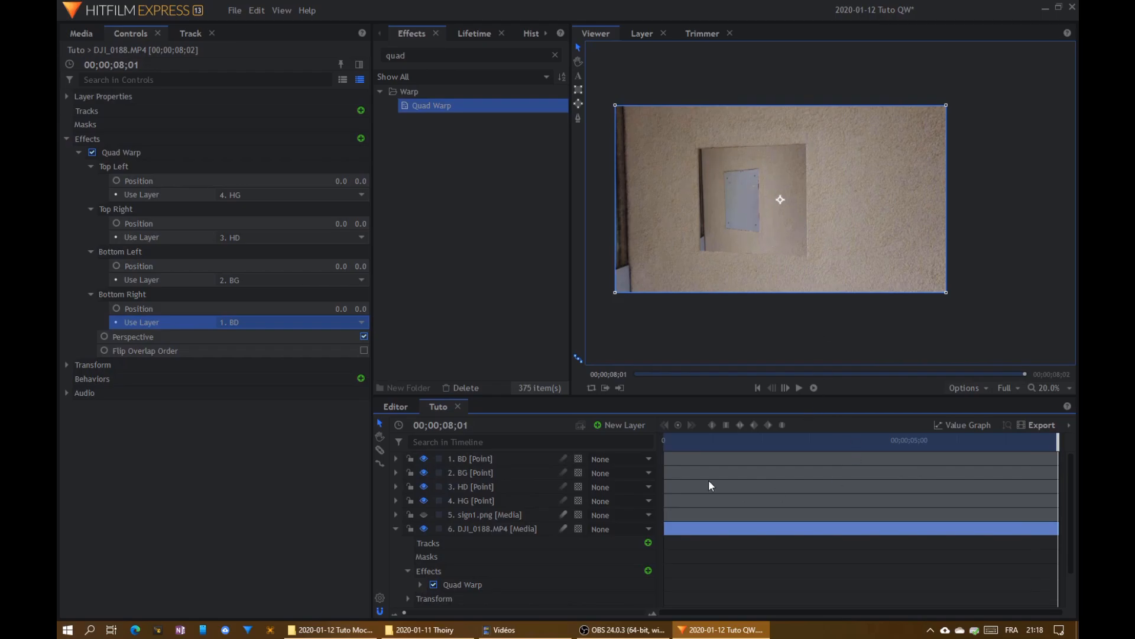
- Hide the warped DJI_0188.MP4 layer and make the sign1.png layer visible again
{"action": "left_click", "coordinate": [424, 528]}
{"action": "left_click", "coordinate": [423, 514]}
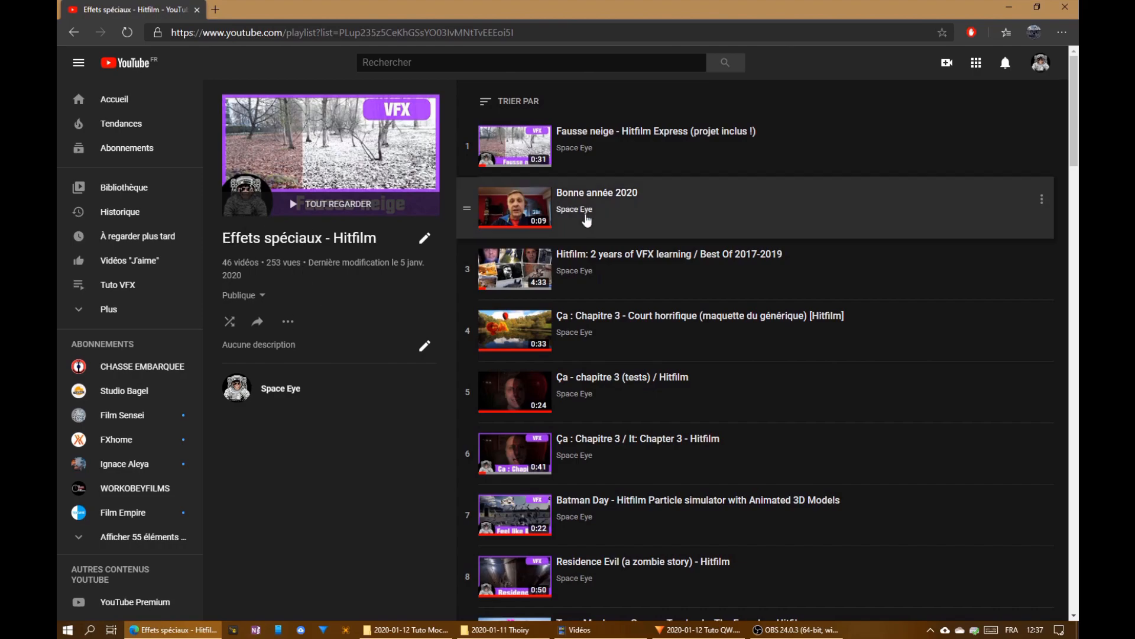
- Switch to YouTube in the browser and look through the videos listed in the "Effets spéciaux - Hitfilm" playlist
{"action": "scroll", "coordinate": [843, 297], "scroll_direction": "down", "scroll_amount": 2}
{"action": "scroll", "coordinate": [843, 297], "scroll_direction": "down", "scroll_amount": 10}
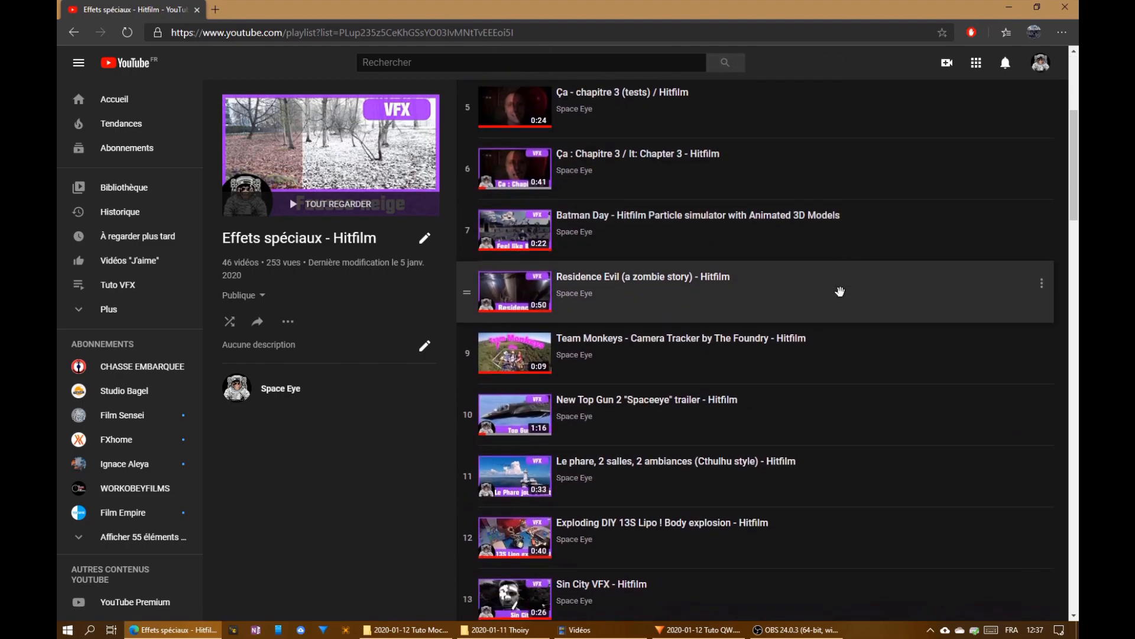
{"action": "scroll", "coordinate": [840, 291], "scroll_direction": "down", "scroll_amount": 12}
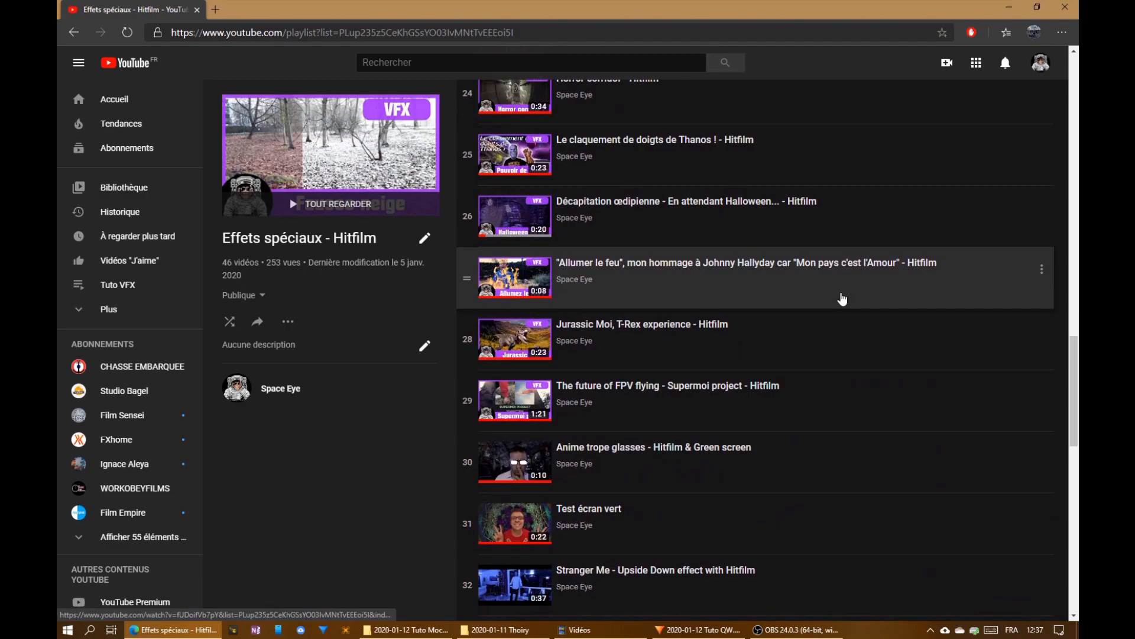
{"action": "scroll", "coordinate": [842, 296], "scroll_direction": "down", "scroll_amount": 4}
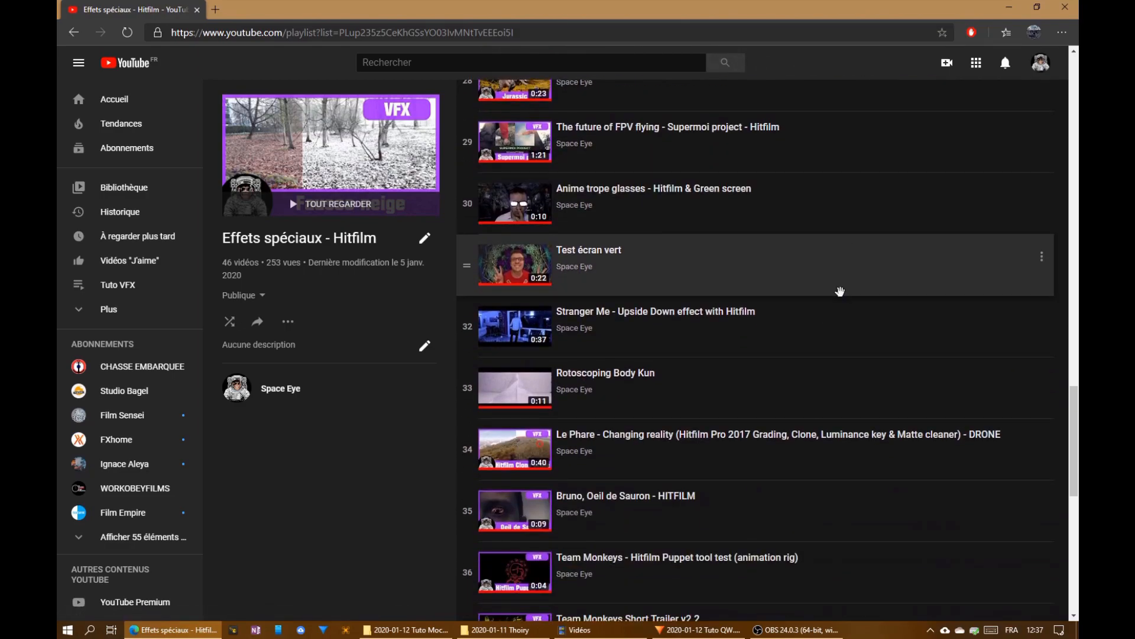
{"action": "scroll", "coordinate": [840, 291], "scroll_direction": "up", "scroll_amount": 3}
{"action": "scroll", "coordinate": [840, 291], "scroll_direction": "up", "scroll_amount": 8}
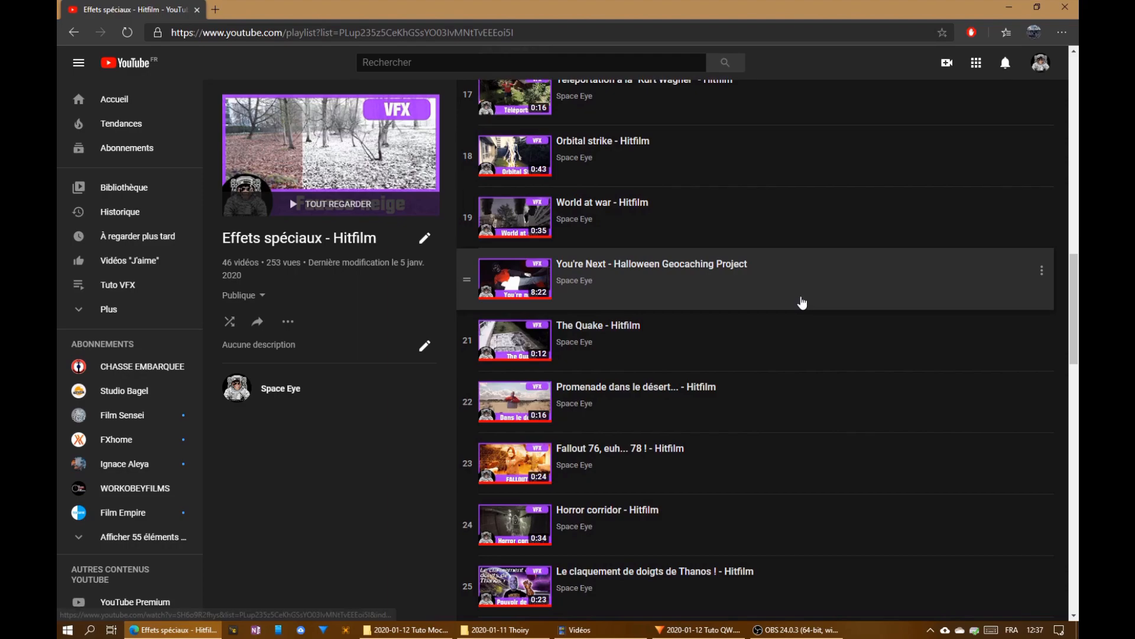
{"action": "scroll", "coordinate": [802, 303], "scroll_direction": "up", "scroll_amount": 4}
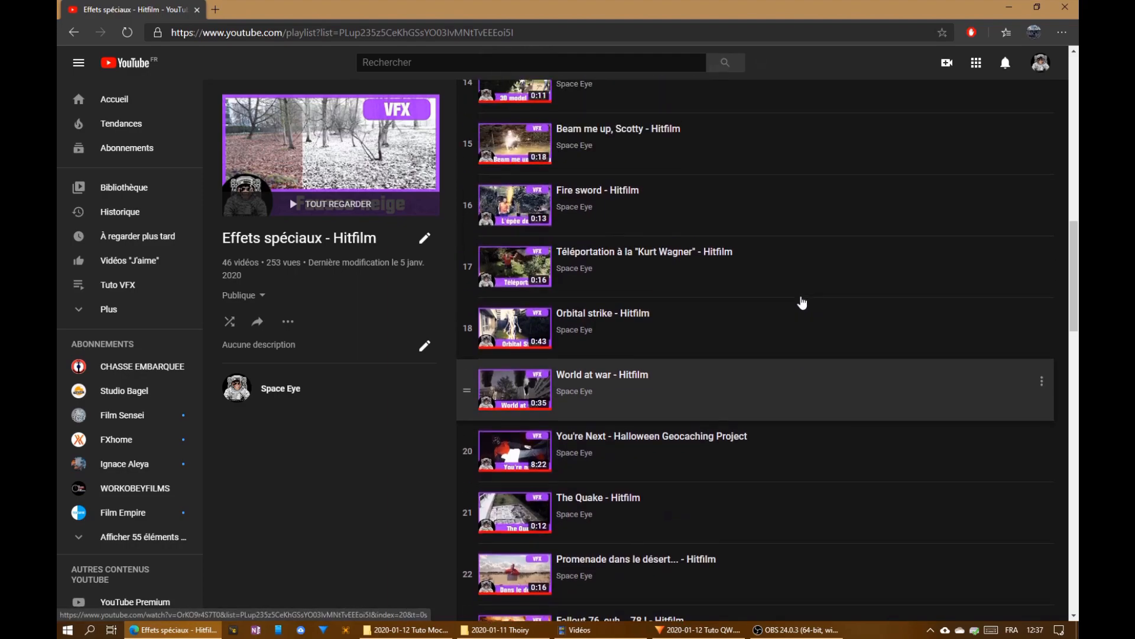
{"action": "scroll", "coordinate": [801, 303], "scroll_direction": "up", "scroll_amount": 1}
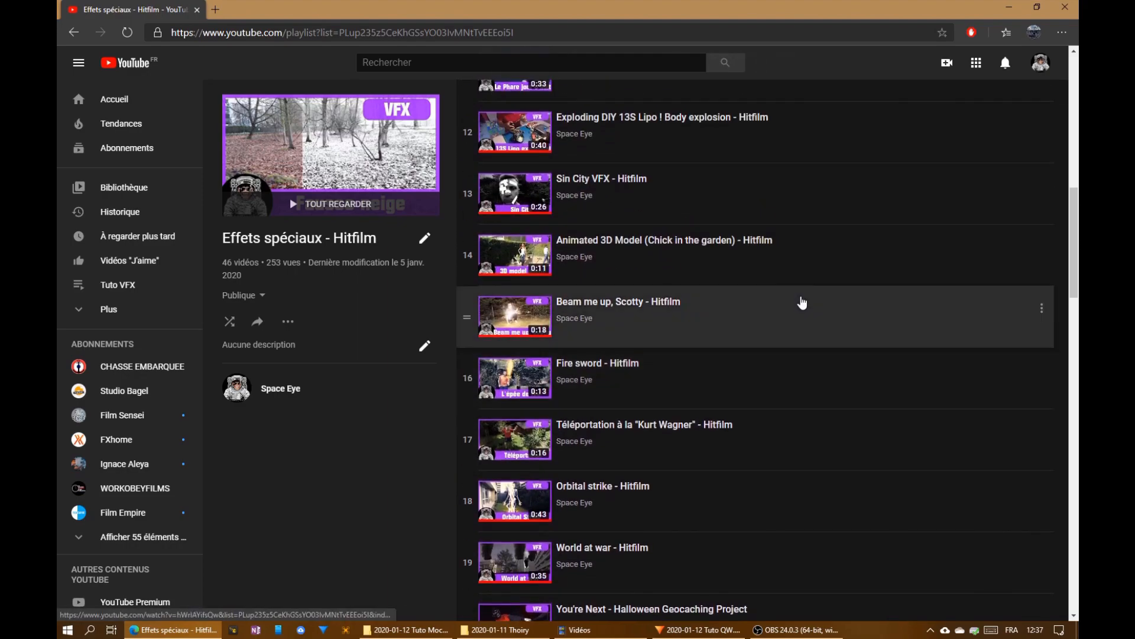
{"action": "scroll", "coordinate": [802, 303], "scroll_direction": "up", "scroll_amount": 8}
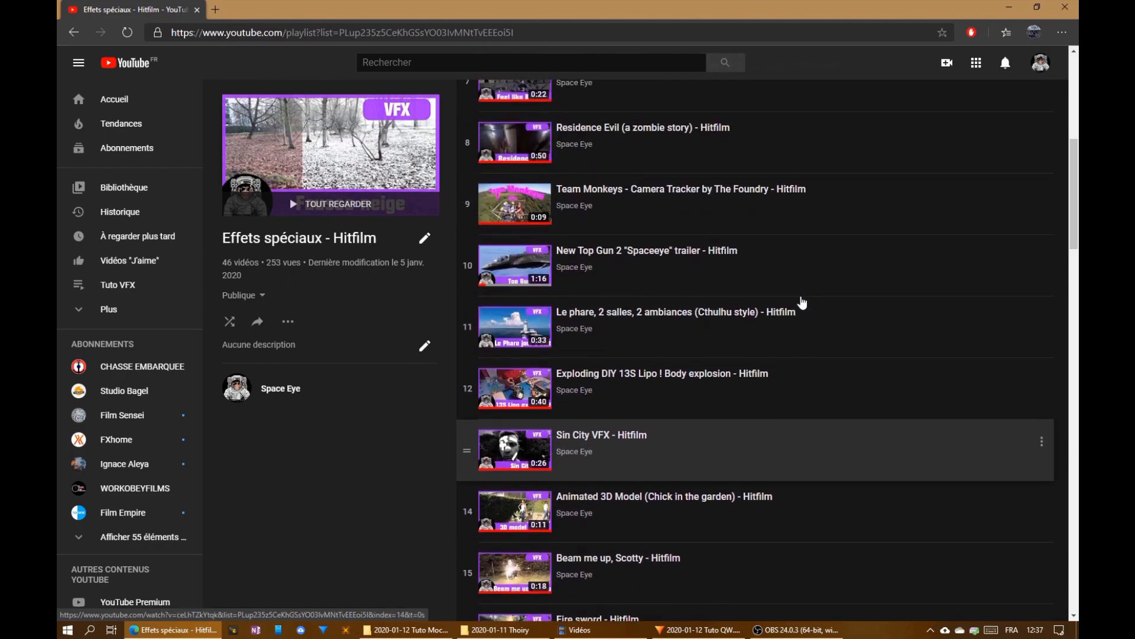